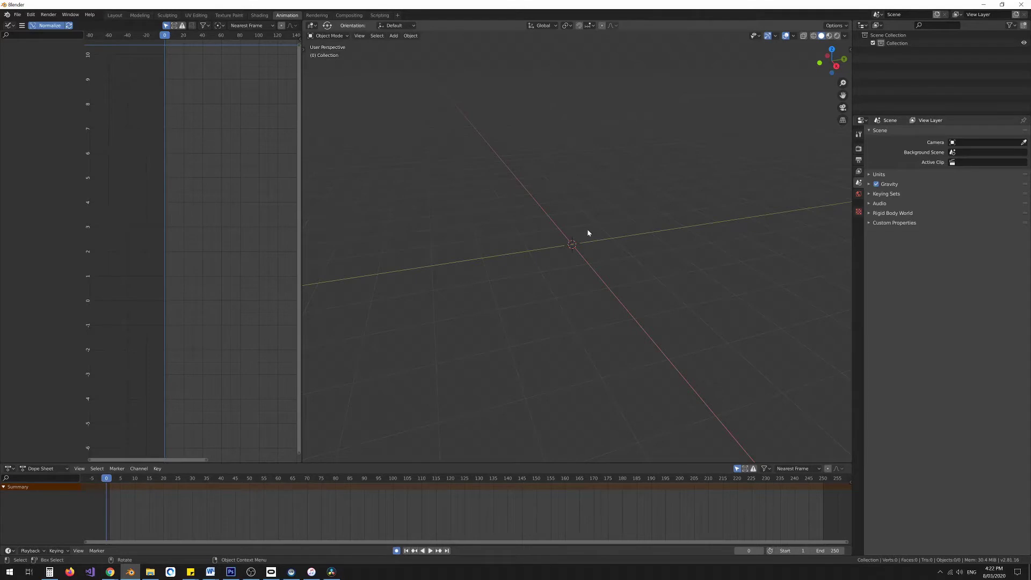
Add a UV sphere at the world origin and activate the Move tool for it.
left_click(393, 35)
mouse_move(405, 53)
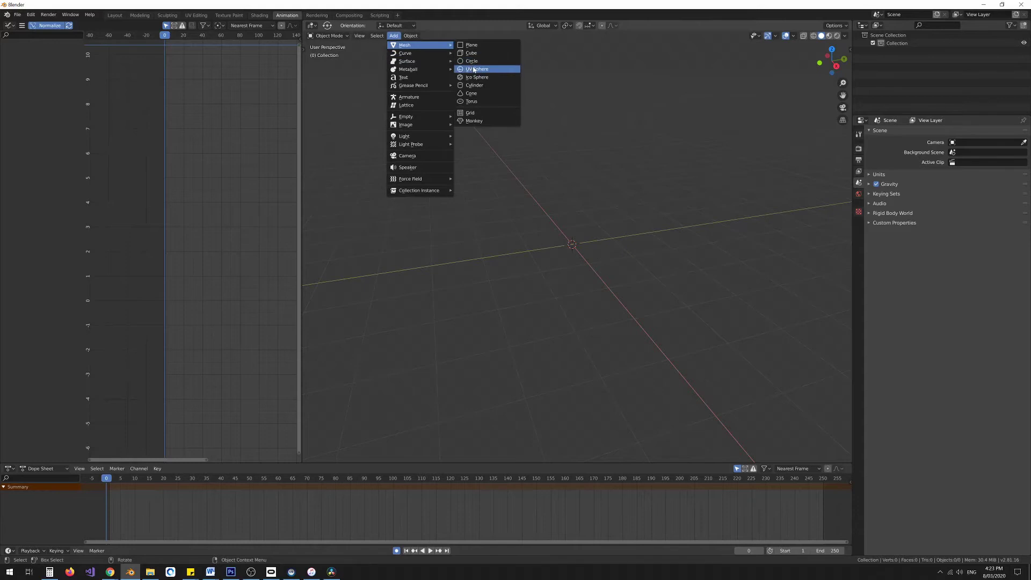
left_click(474, 69)
middle_click_drag(566, 223, 647, 233)
right_click(650, 230)
key("w")
left_click(627, 167)
key("shift+space")
key("g")
left_click(555, 213)
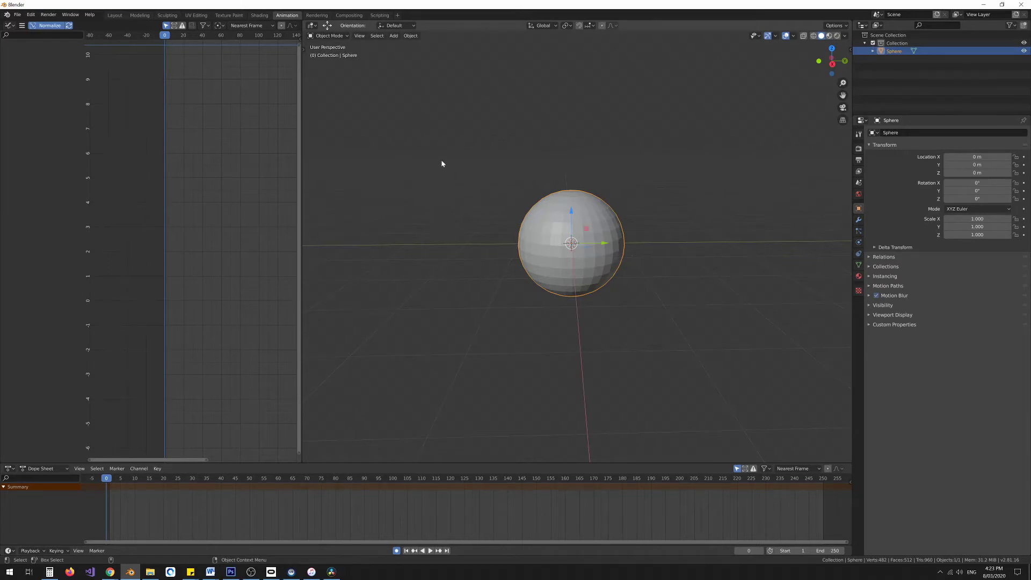
scroll(460, 175, "down", 1)
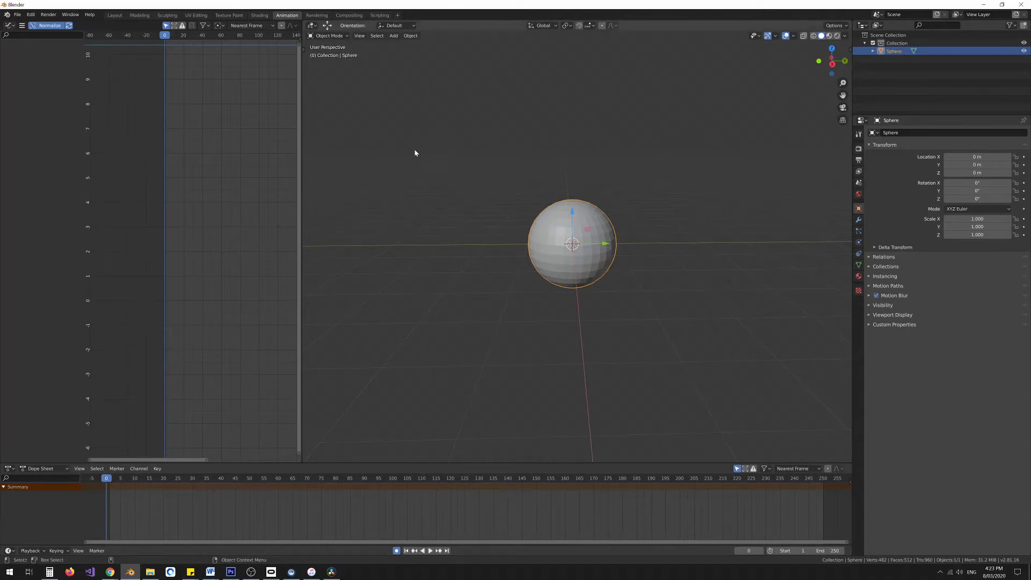
Check that the workspace areas are assigned to the 3D Viewport, Dope Sheet and Graph Editor.
left_click(311, 26)
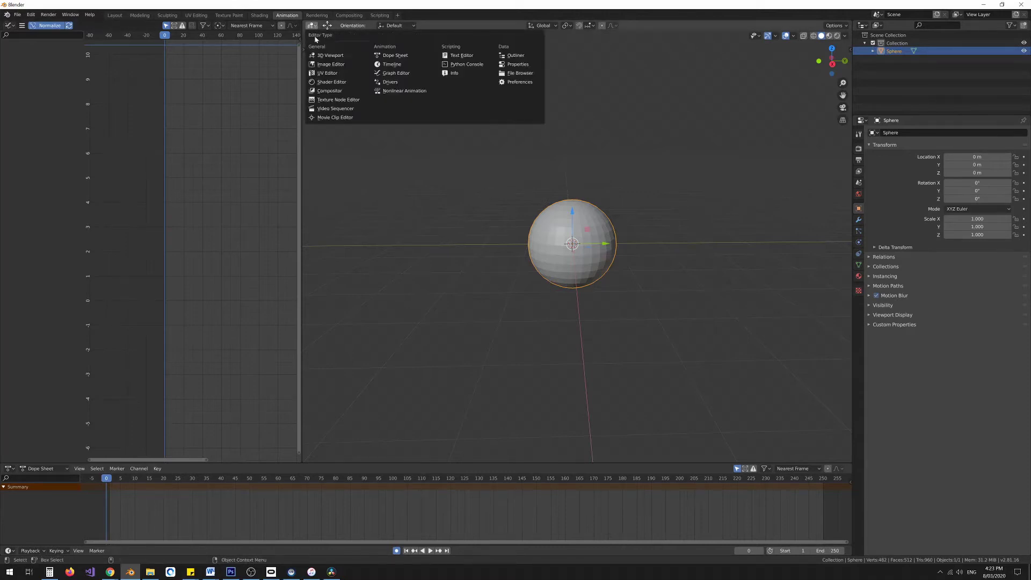
left_click(334, 54)
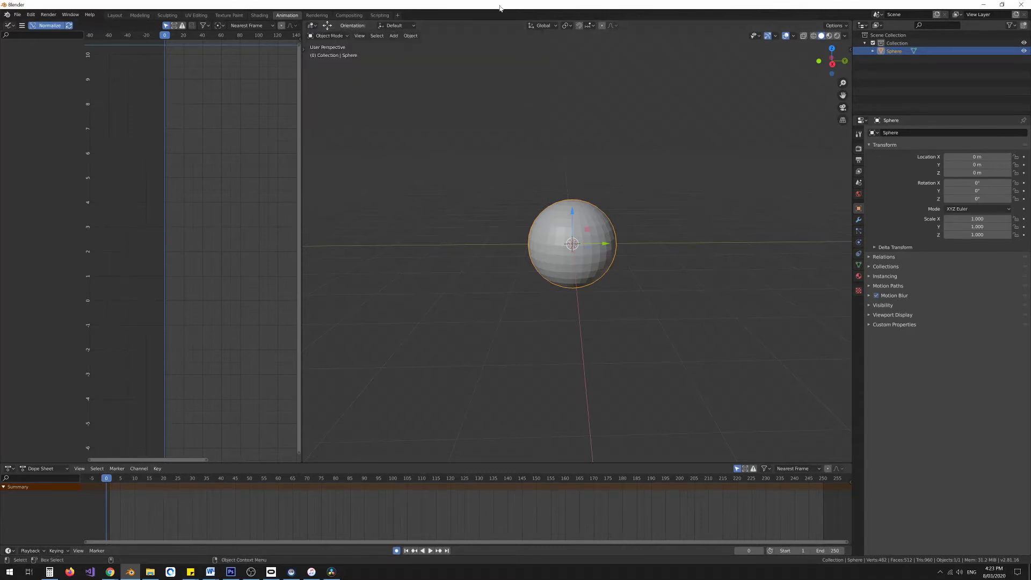
left_click(10, 468)
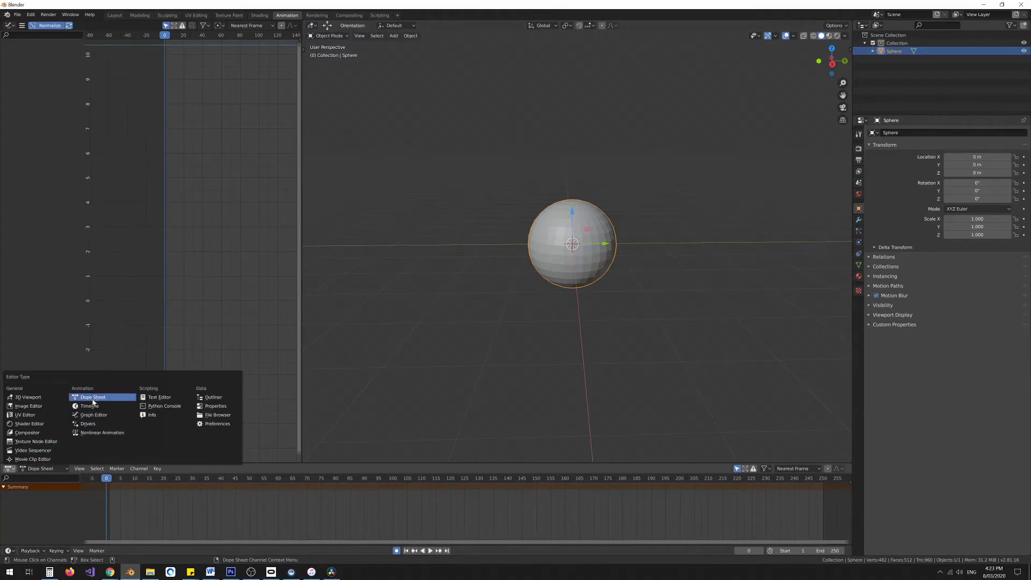
left_click(9, 26)
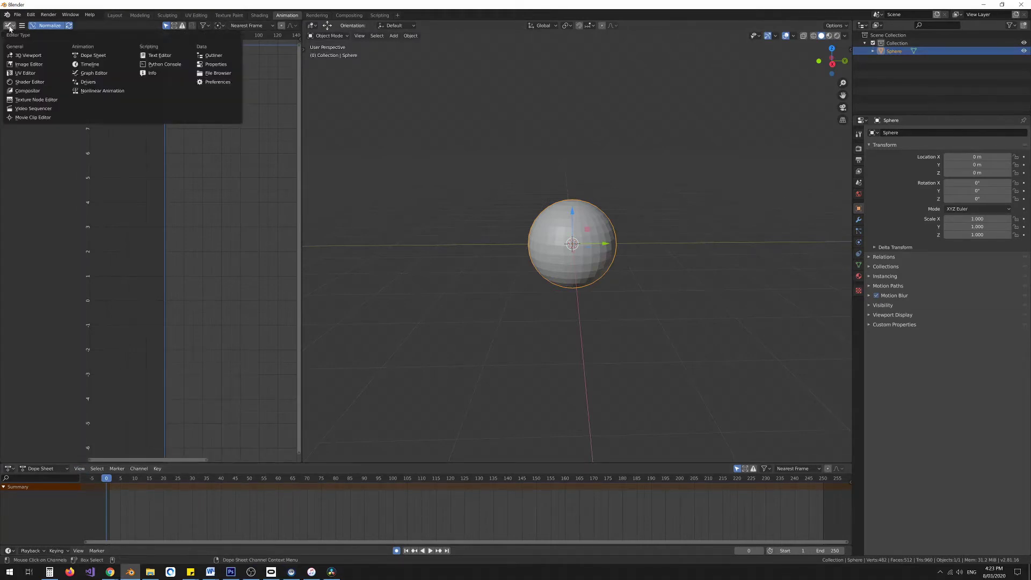
left_click(88, 72)
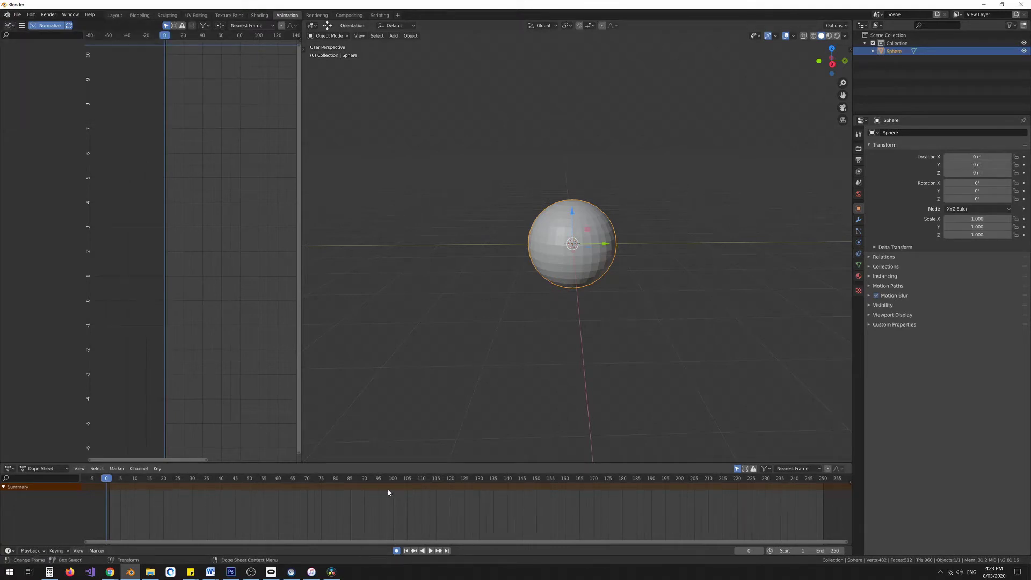
With auto keying on, raise the sphere to about Z 6.46 m at frame 0.
left_click(397, 551)
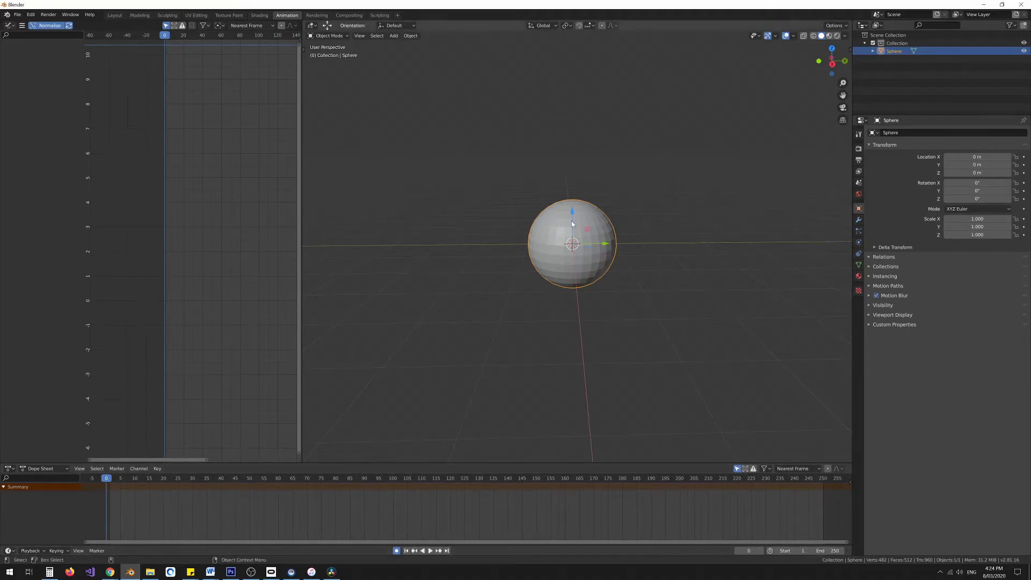
left_click_drag(572, 227, 573, 30)
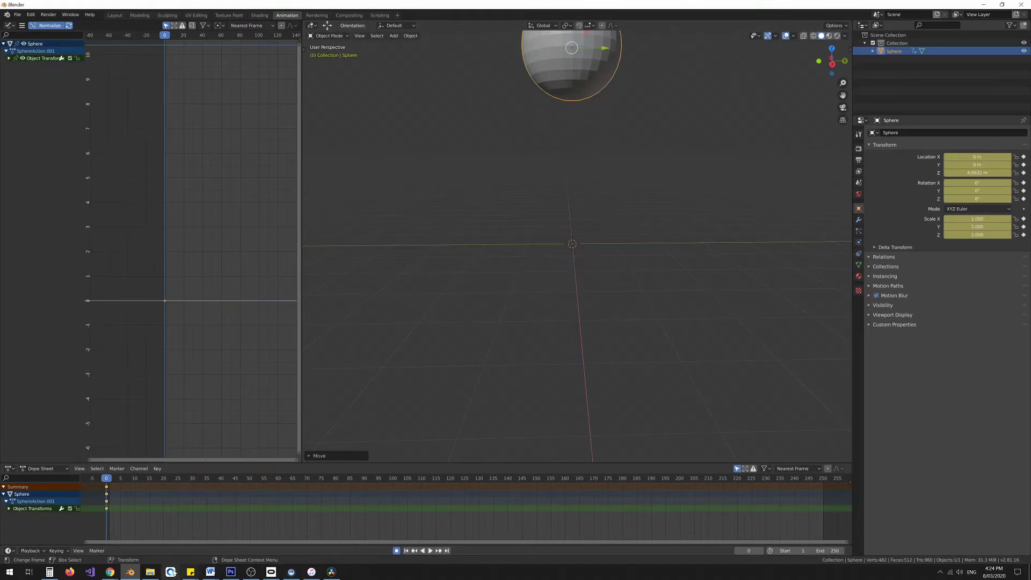
scroll(483, 312, "down", 3)
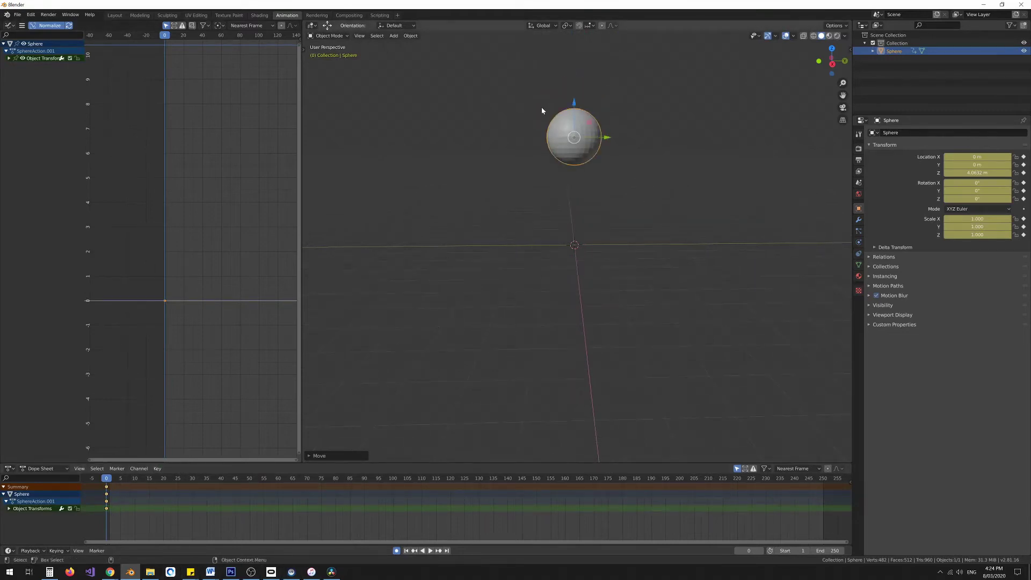
left_click_drag(574, 124, 573, 59)
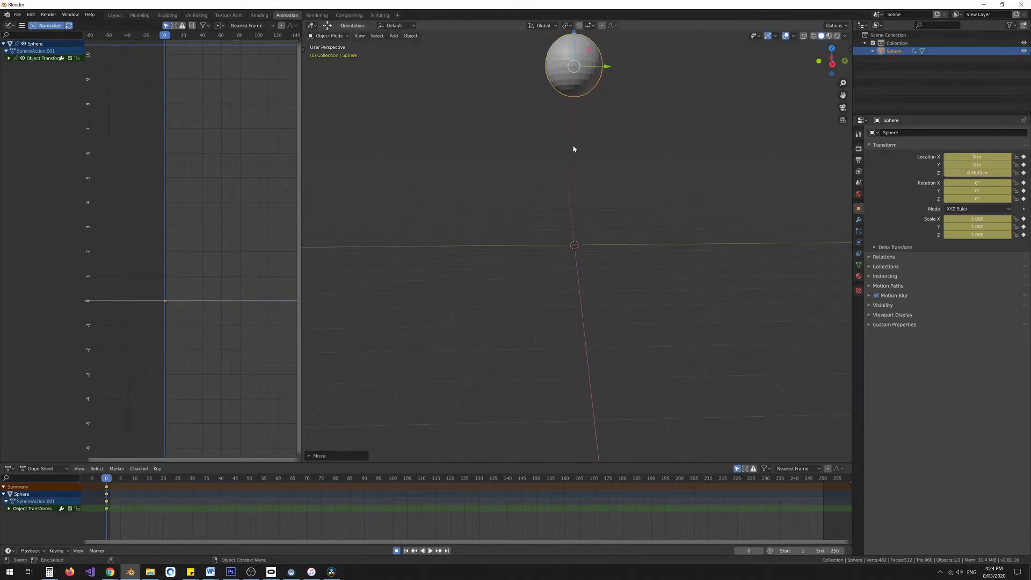
middle_click_drag(676, 138, 589, 228, "shift")
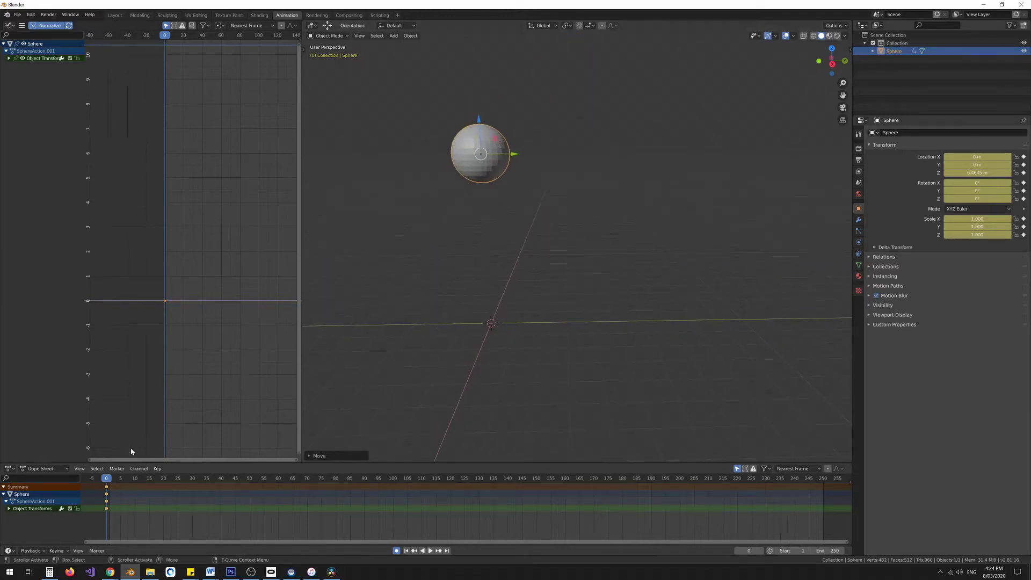
At frame 25, keyframe the sphere near the ground at about Y 4.58 m and Z 0.79 m.
key("space")
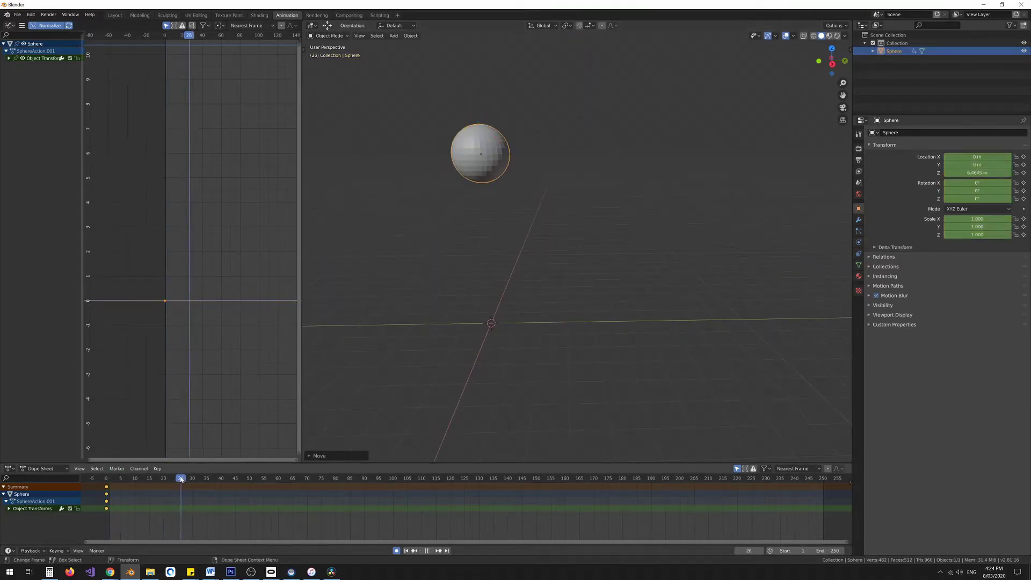
key("space")
left_click_drag(493, 144, 598, 311)
middle_click_drag(593, 409, 606, 345)
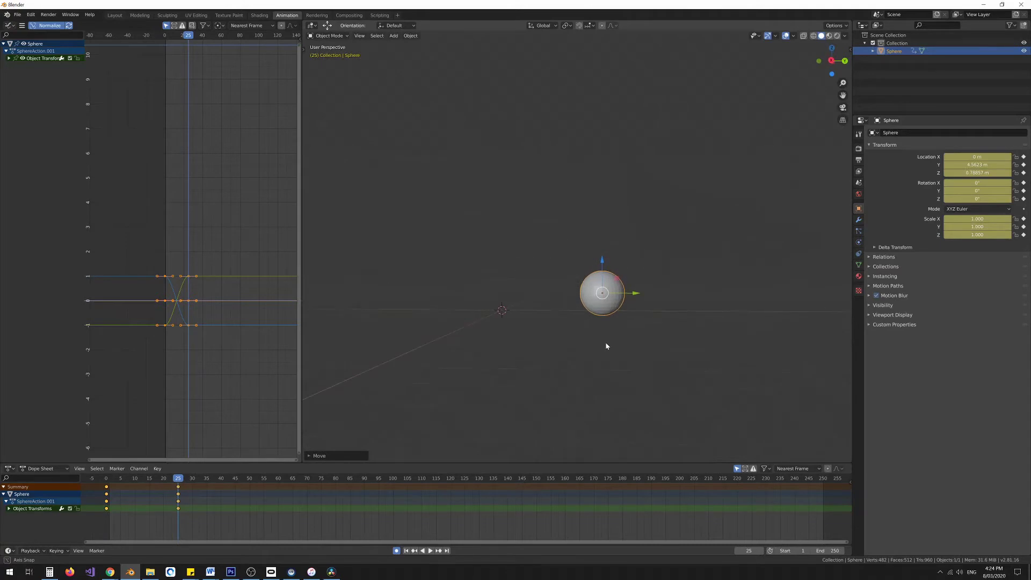
At frame 45, keyframe the sphere at the rebound peak, about Y 7.1 m and Z 3.9 m.
key("space")
key("space")
left_click_drag(615, 285, 671, 213)
middle_click_drag(685, 316, 596, 349)
At frame 61, keyframe the sphere resting on the ground line at about Y 9.33 m and Z 0.99 m, using the right orthographic view.
key("space")
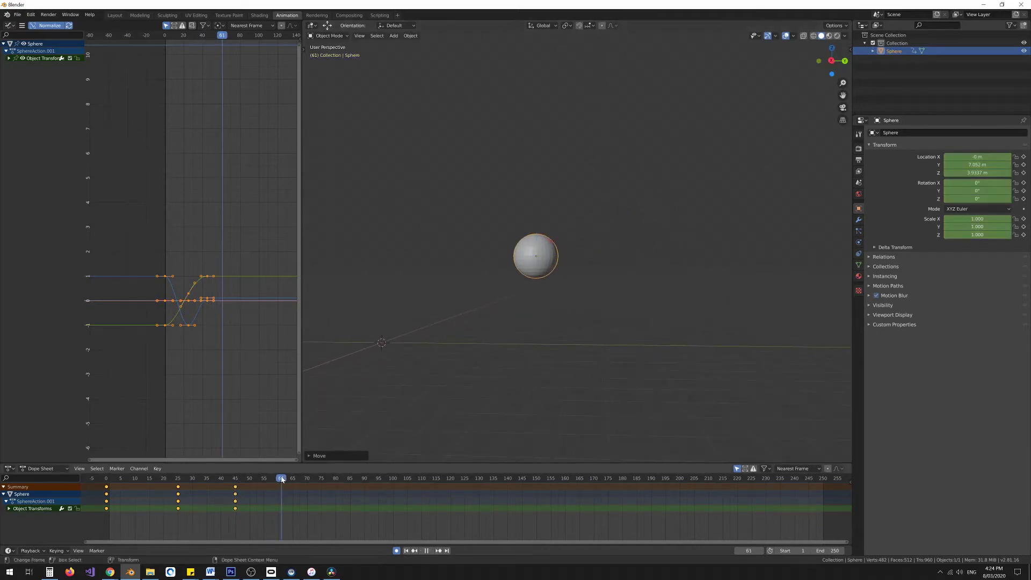
key("space")
left_click_drag(555, 245, 603, 313)
middle_click_drag(560, 417, 569, 404, "shift")
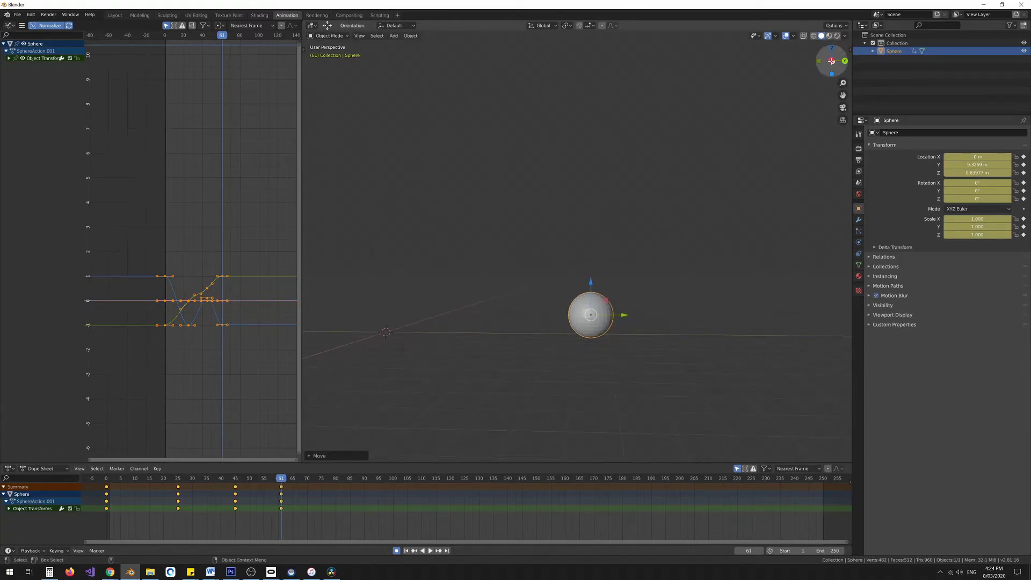
left_click(831, 60)
left_click_drag(591, 295, 591, 292)
Play the bounce animation from the start to review it, and return to frame 1.
key("shift+Left")
key("space")
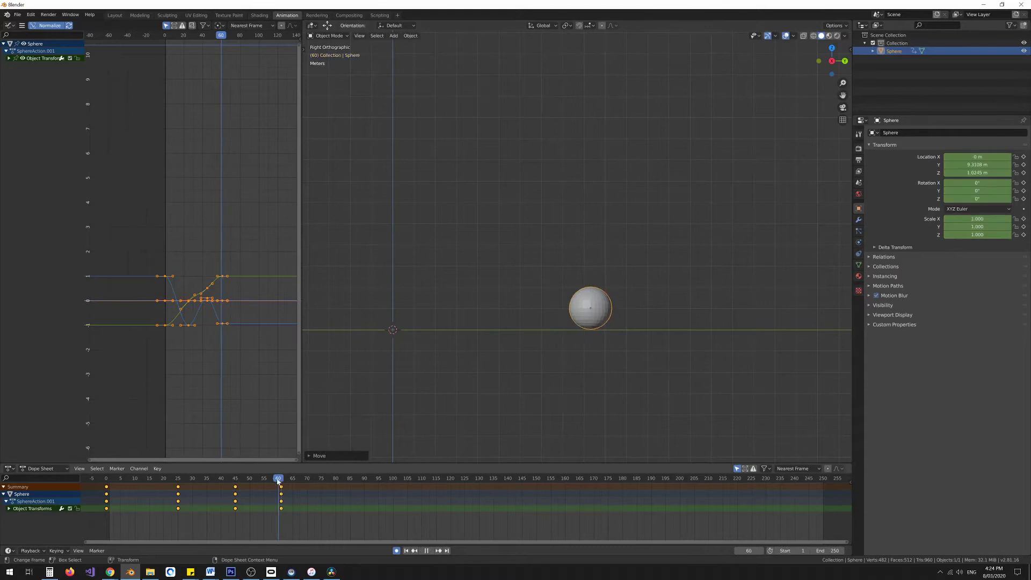
left_click_drag(224, 470, 93, 462)
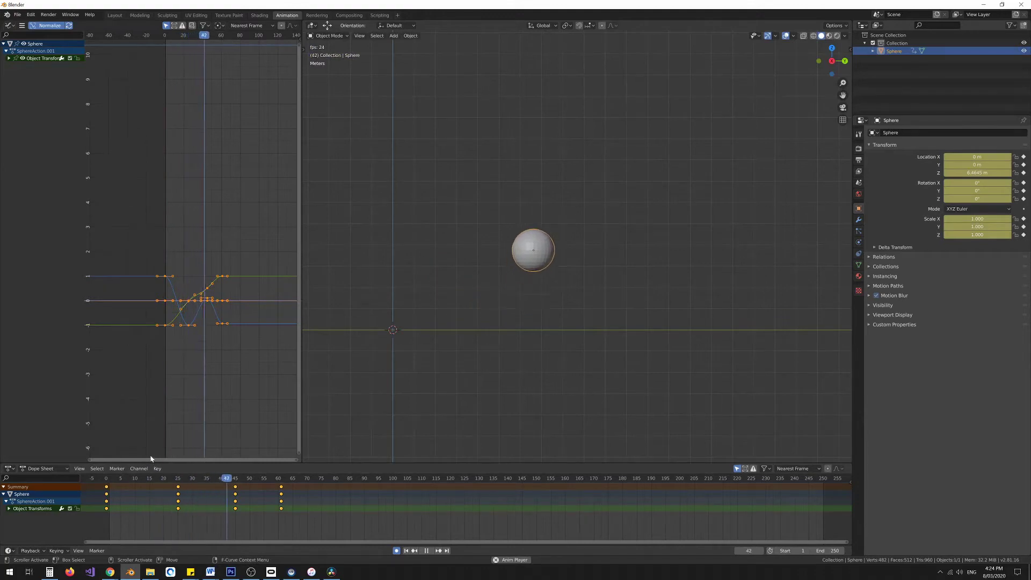
key("space")
left_click_drag(311, 481, 108, 478)
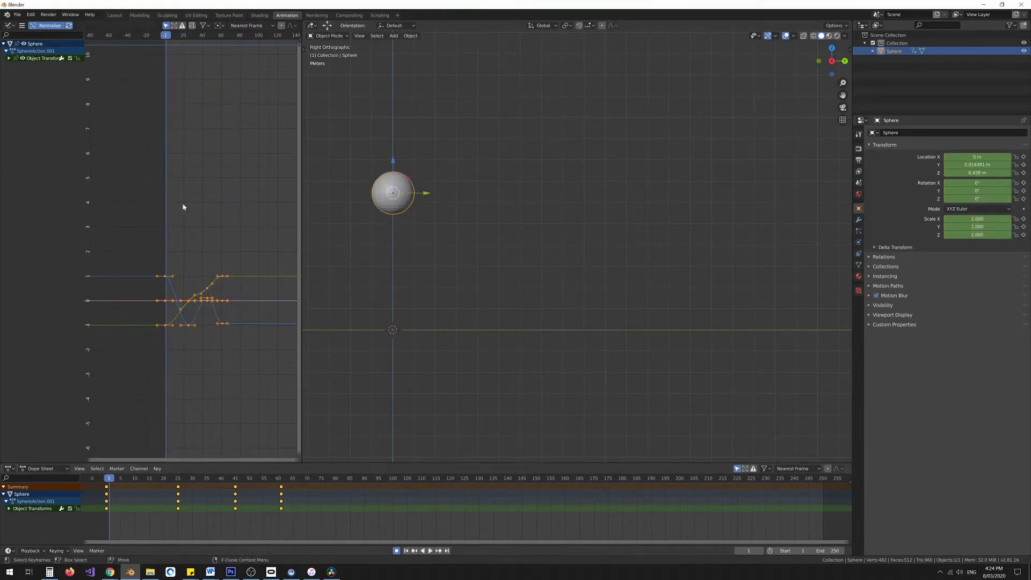
Expand the sphere's Object Transforms channels in the Graph Editor and hide every curve except Z Location.
left_click(9, 58)
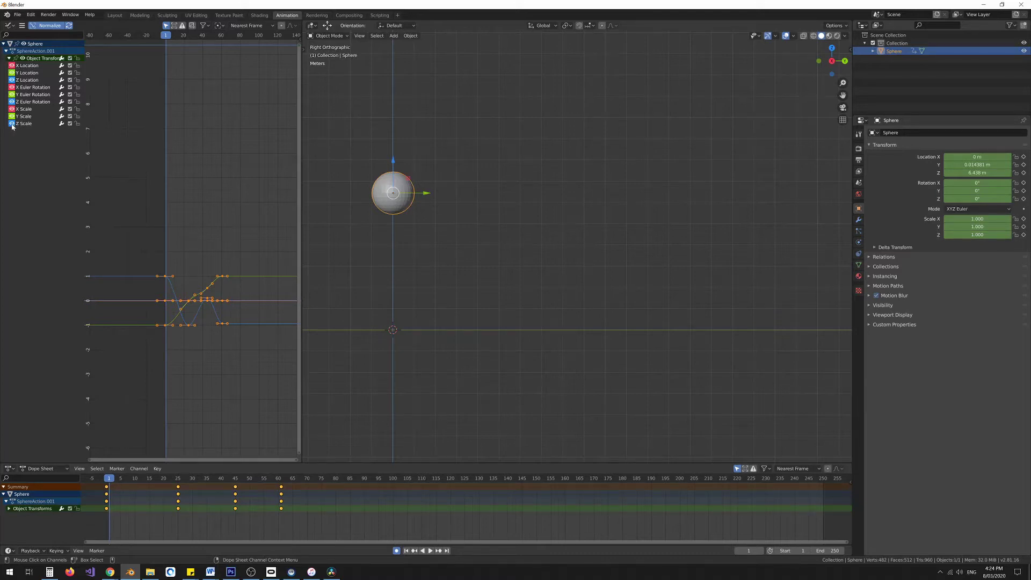
left_click_drag(12, 124, 11, 91)
left_click(11, 72)
left_click(11, 65)
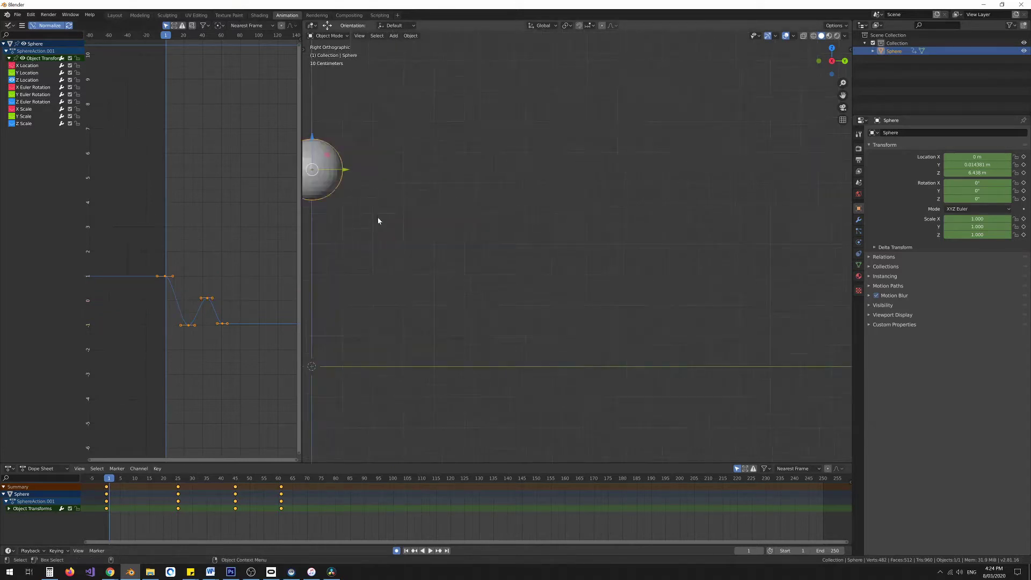
Scrub through the animation to compare the sphere's bounce with its Z Location curve.
scroll(420, 225, "up", 1)
middle_click_drag(420, 224, 523, 239, "shift")
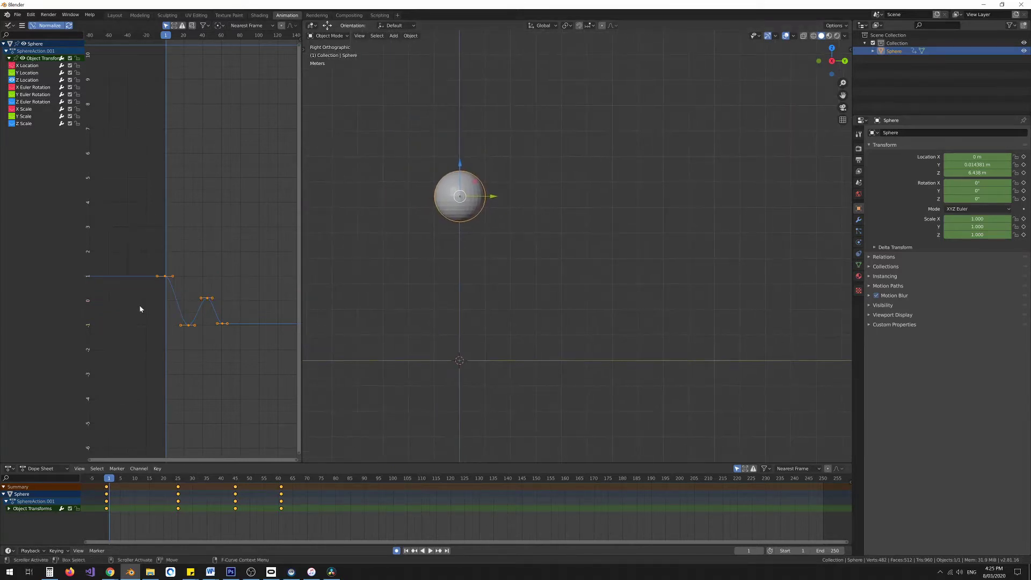
scroll(163, 285, "up", 2)
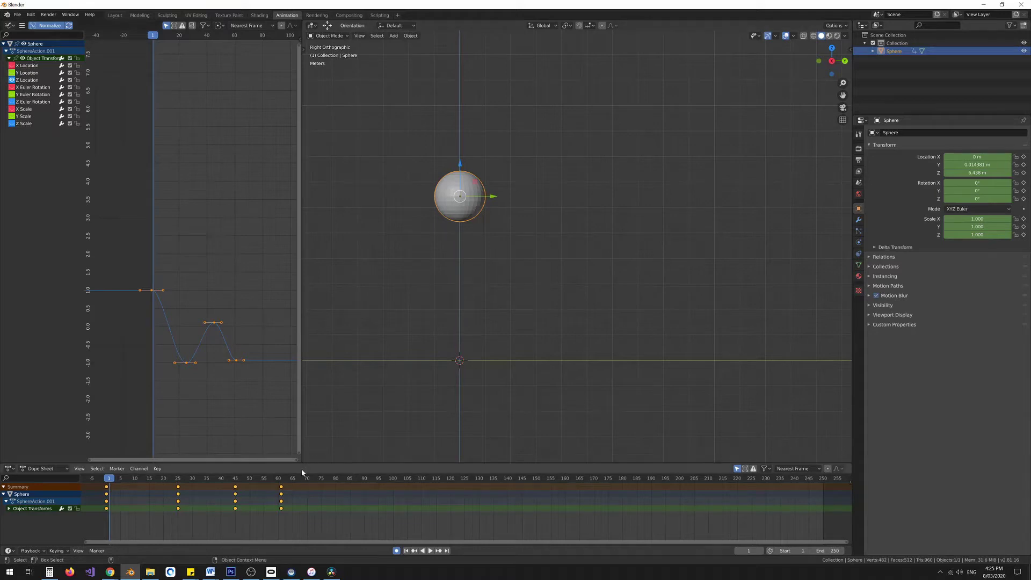
key("space")
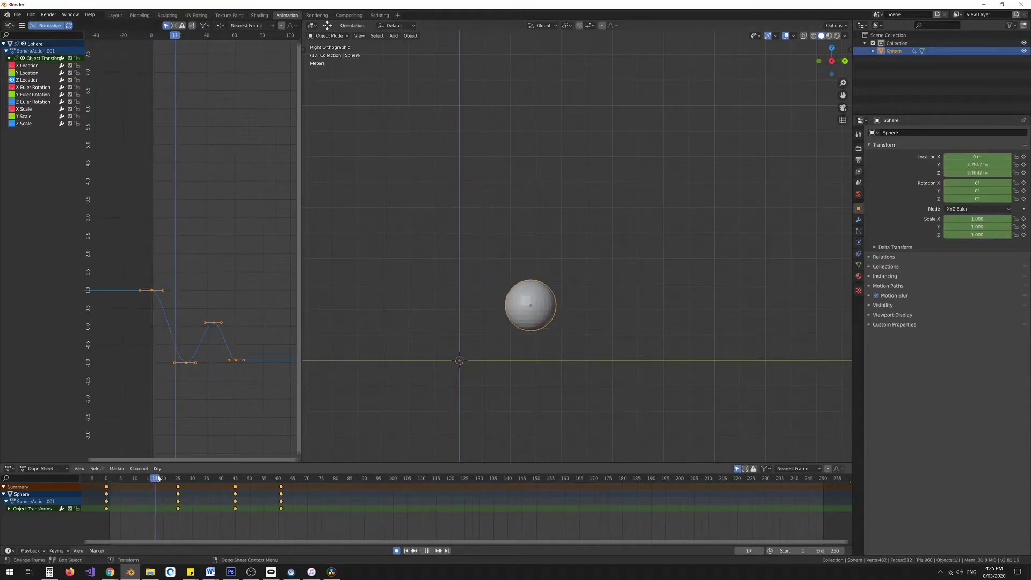
left_click_drag(241, 473, 112, 477)
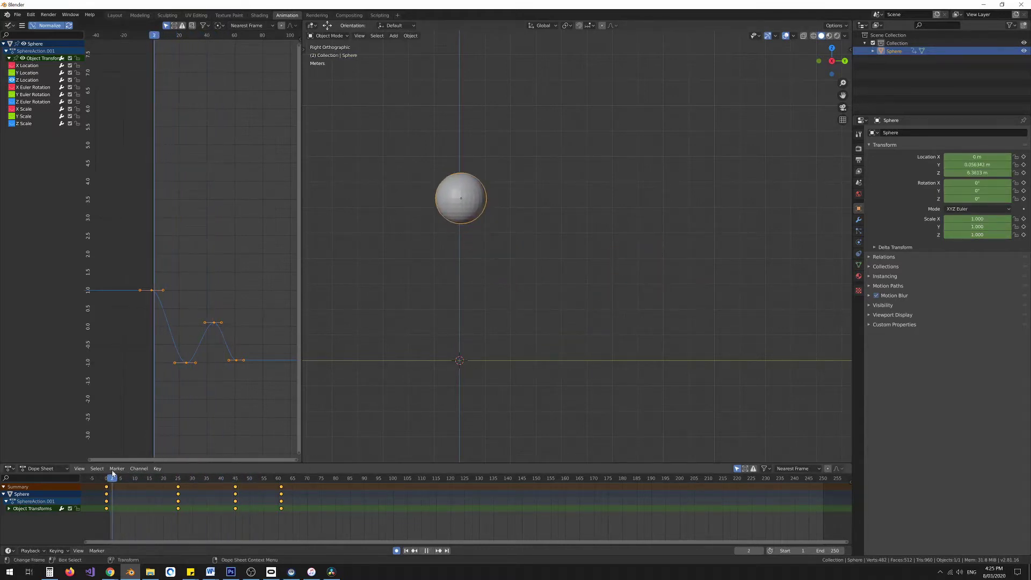
Free the handles of the Z Location keyframe at frame 25 and raise both into a sharp V-shaped bounce.
right_click(186, 363)
mouse_move(186, 366)
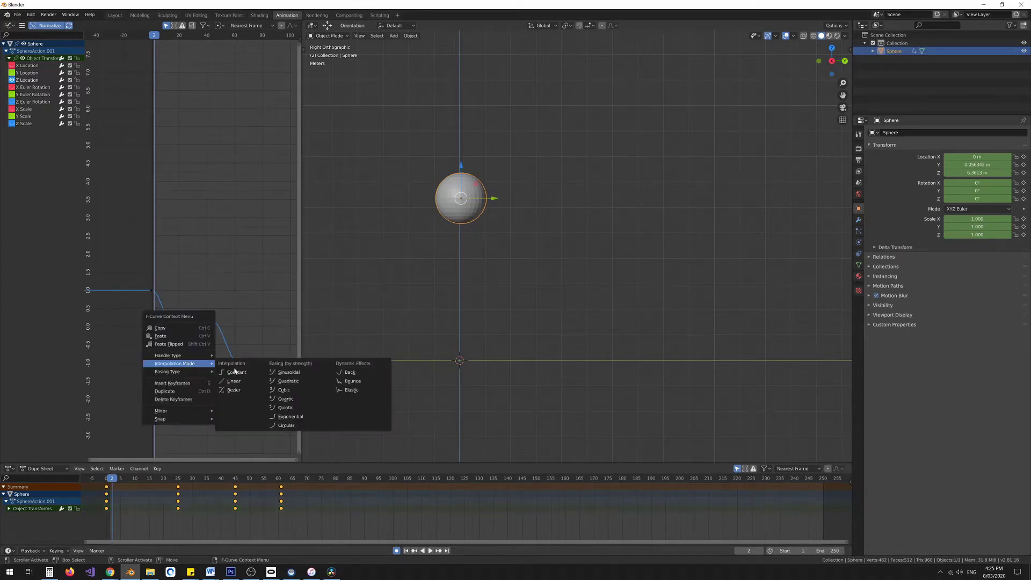
left_click(234, 371)
left_click(203, 362)
left_click(193, 362)
key("g")
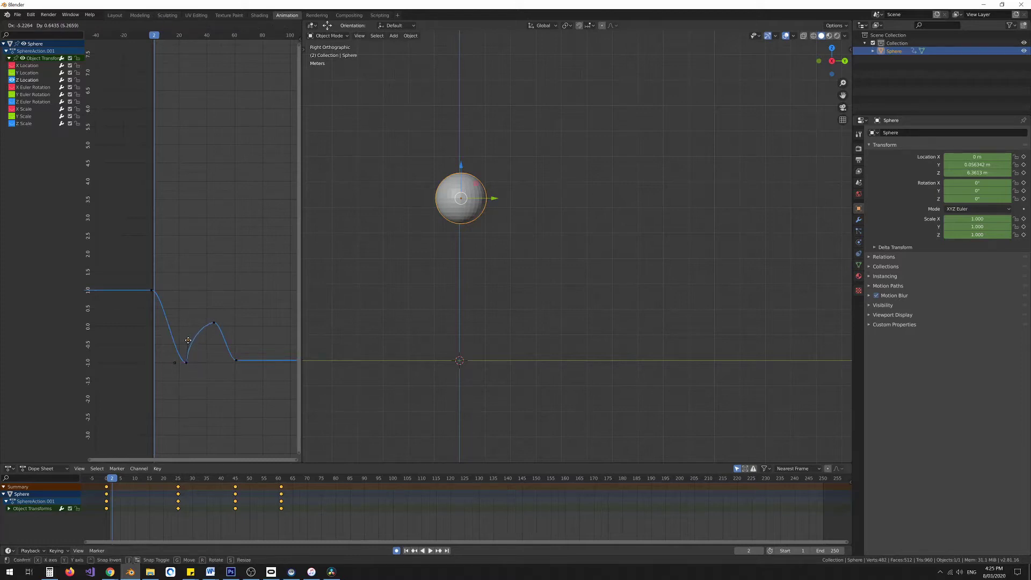
left_click(188, 340)
left_click_drag(186, 340, 185, 343)
Set the Z Location keyframe at frame 61 to Free handles and raise its incoming handle for a steep landing.
left_click(235, 361)
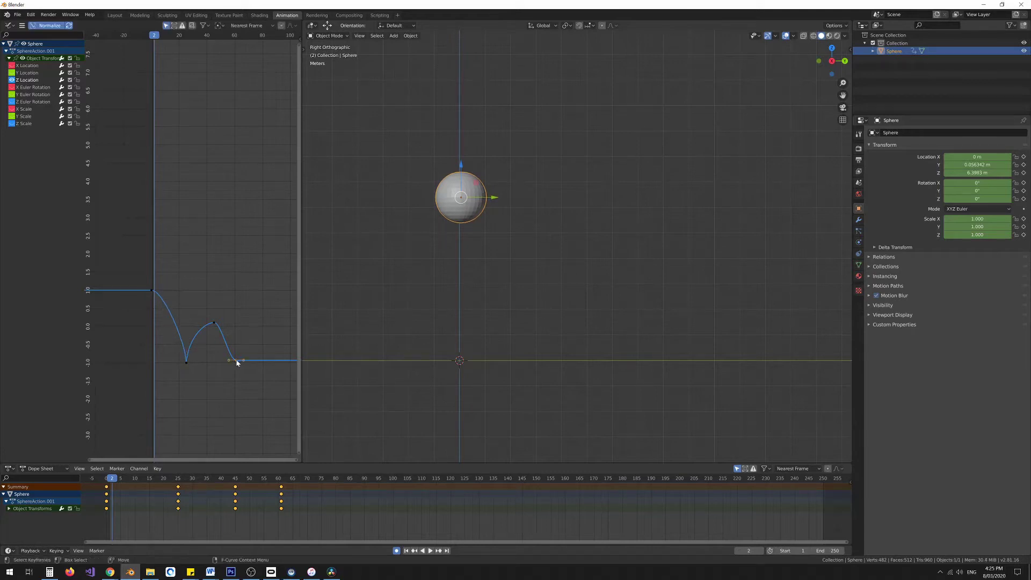
right_click(236, 361)
mouse_move(236, 361)
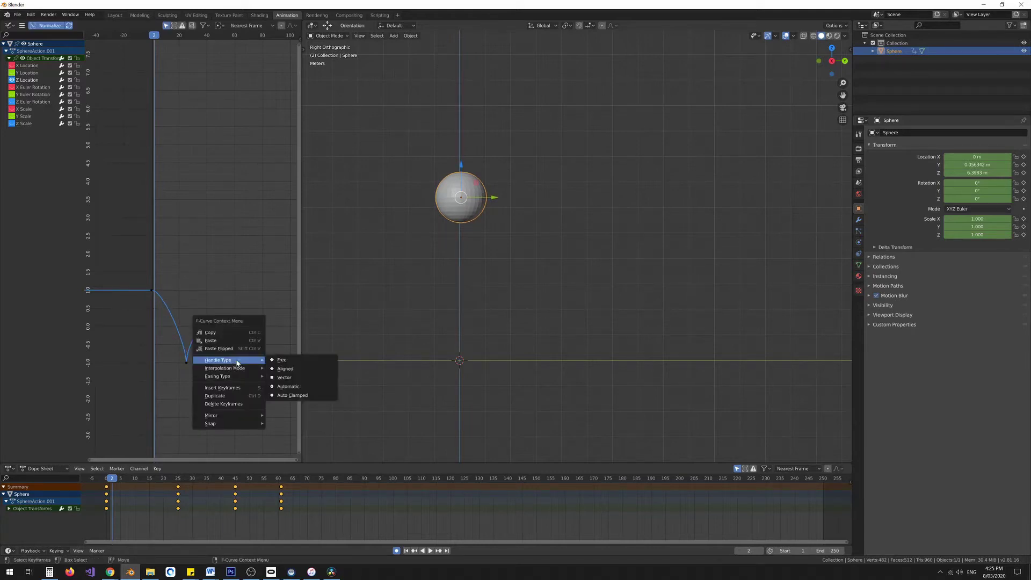
left_click(281, 360)
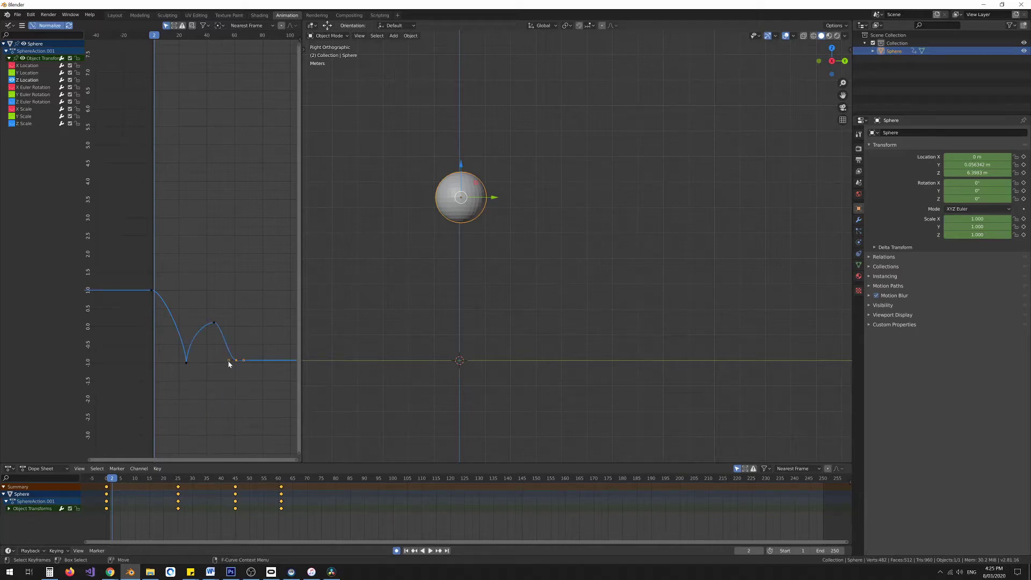
left_click_drag(228, 364, 236, 341)
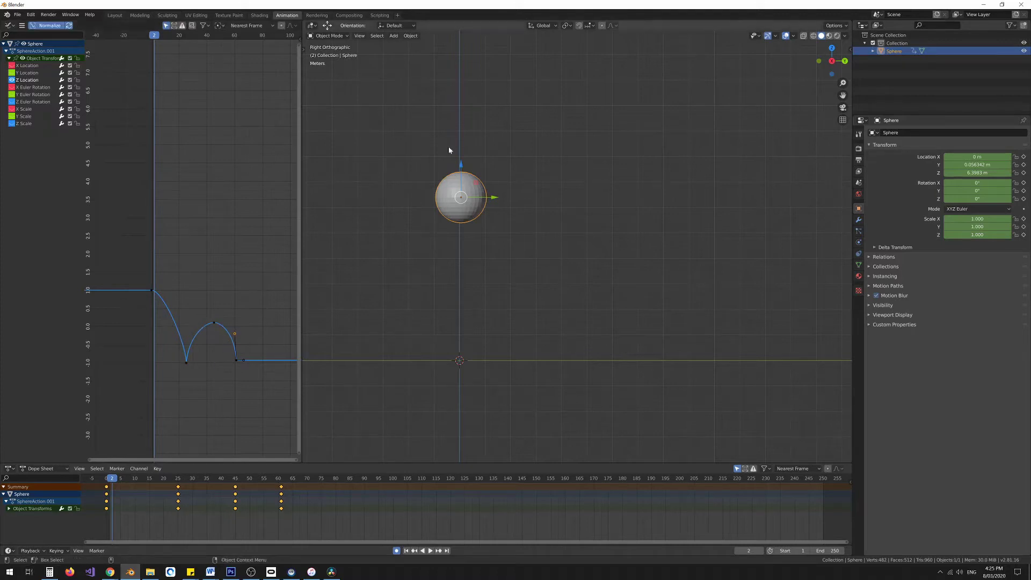
Play the animation from the beginning several times to review the sharper bounce timing.
left_click(235, 477)
left_click(107, 477)
key("space")
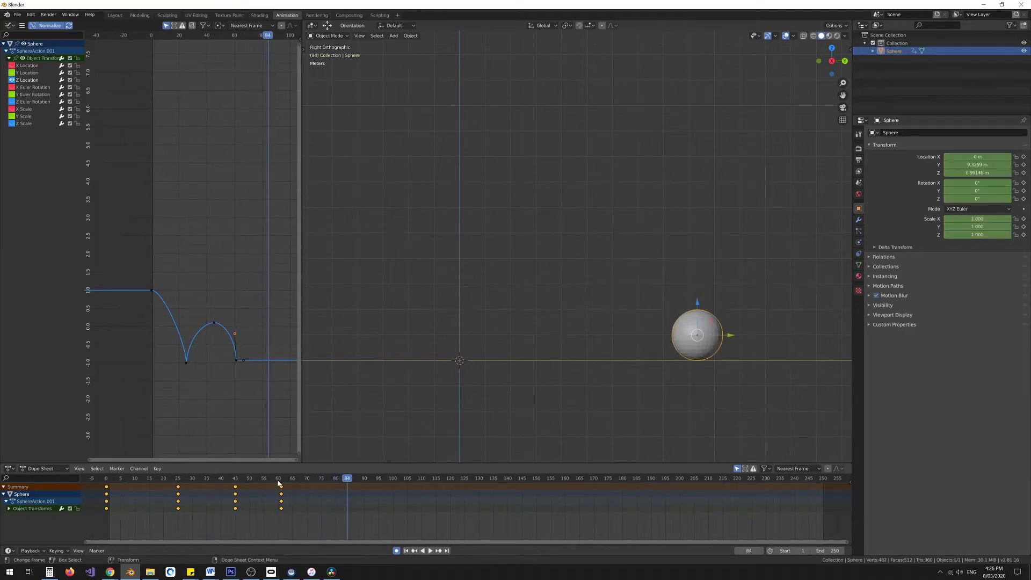
key("space")
left_click(184, 478)
key("shift+Left")
key("space")
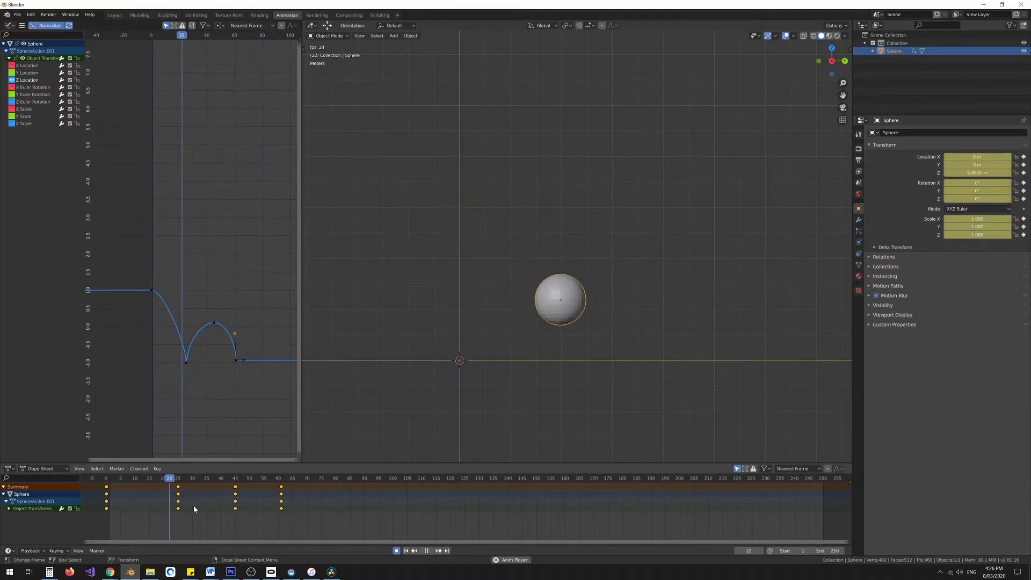
key("space")
left_click(267, 479)
key("shift+Left")
key("space")
key("space")
At frame 25, squash the sphere along Z to a scale of about 0.46.
left_click(183, 478)
mouse_move(183, 482)
left_mouse_down()
mouse_move(244, 477)
mouse_move(178, 478)
left_mouse_up()
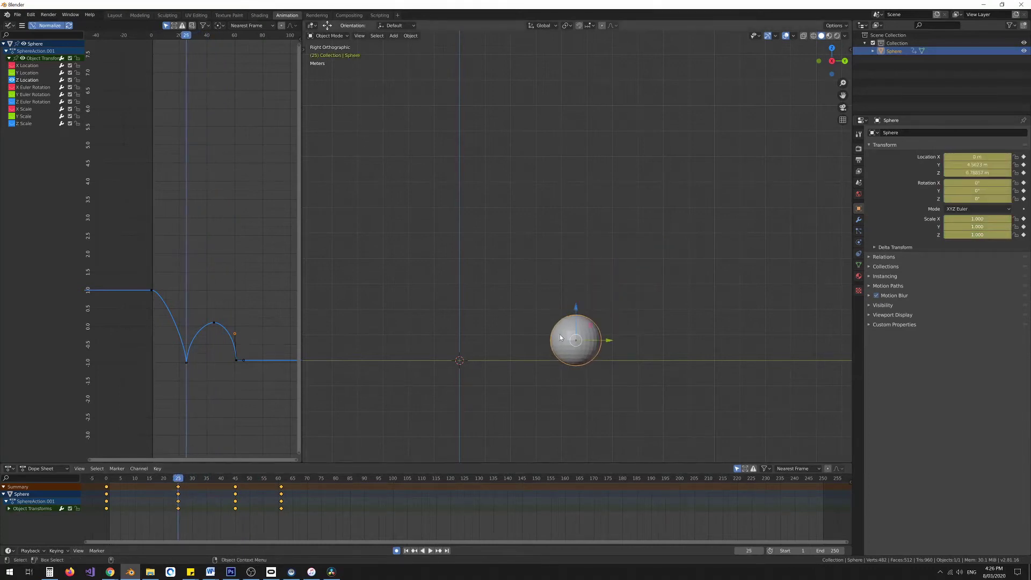
key("ctrl+shift+space")
key("Escape")
key("shift+space")
key("s")
left_click_drag(577, 311, 575, 314)
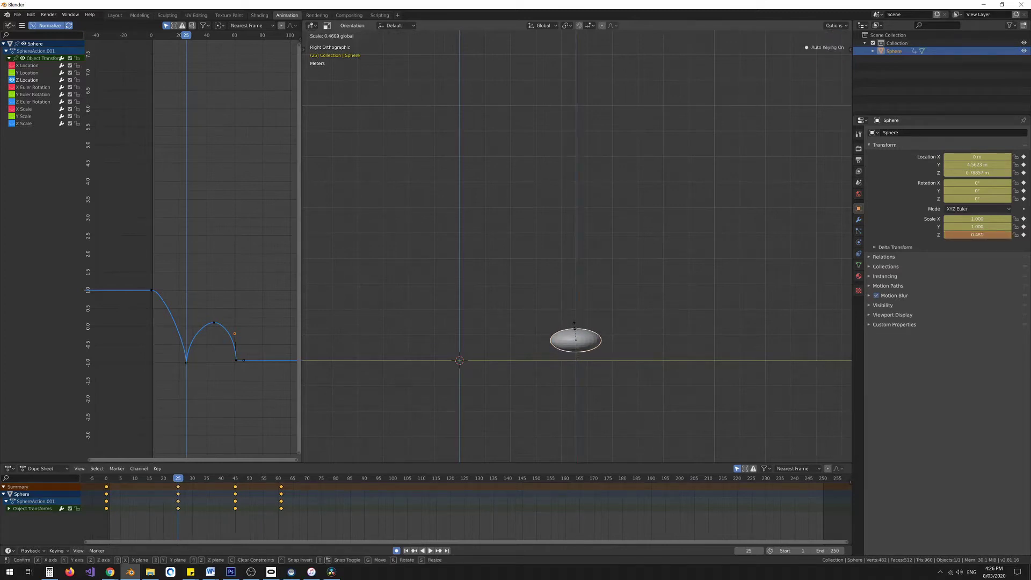
left_click(587, 350)
Lower the squashed sphere at frame 25 onto the ground line, to a Z location of about 0.49 m.
scroll(587, 350, "up", 1)
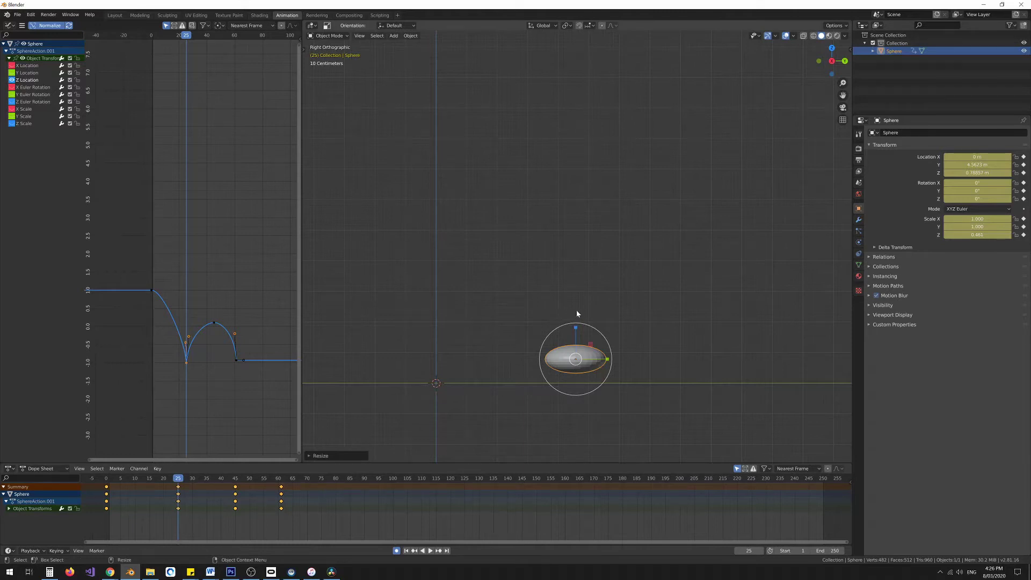
left_click_drag(574, 328, 574, 335)
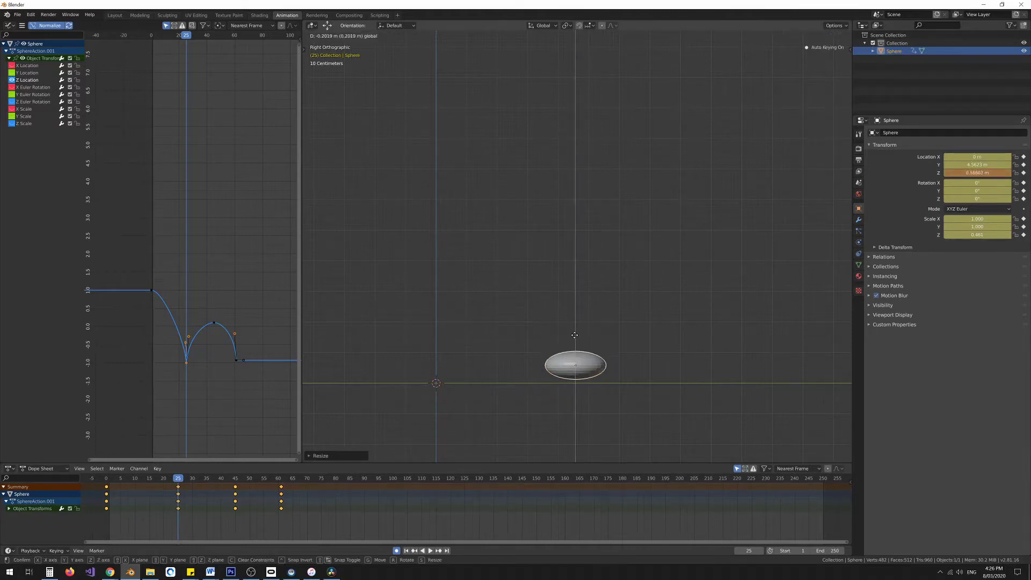
left_click(574, 337)
At frame 24, just before the impact, scale the sphere back up along Z to about 0.91.
mouse_move(178, 482)
left_mouse_down()
mouse_move(112, 481)
mouse_move(217, 486)
mouse_move(102, 481)
mouse_move(177, 479)
mouse_move(165, 476)
left_mouse_up()
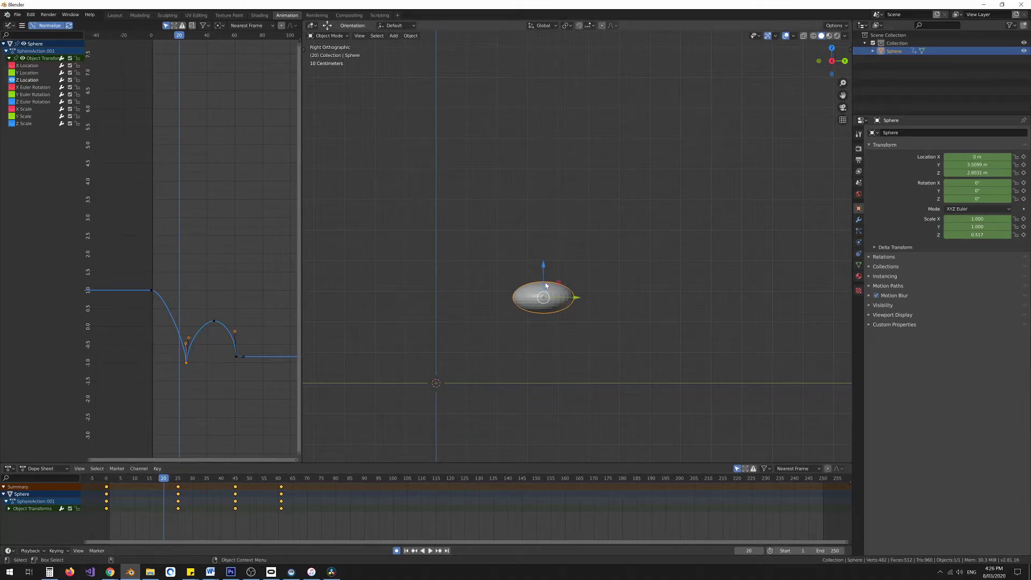
left_click_drag(165, 478, 175, 480)
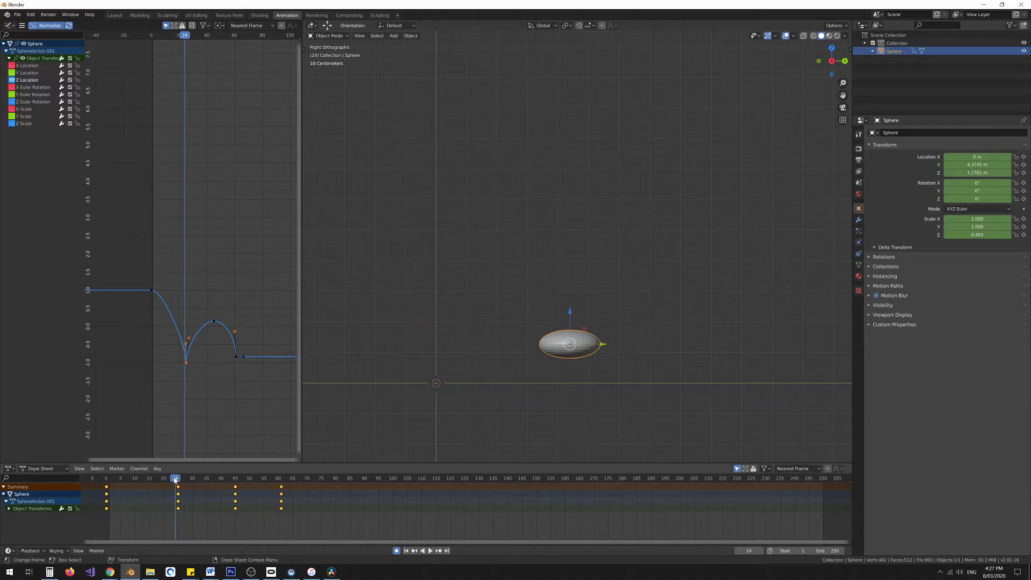
key("s")
key("z")
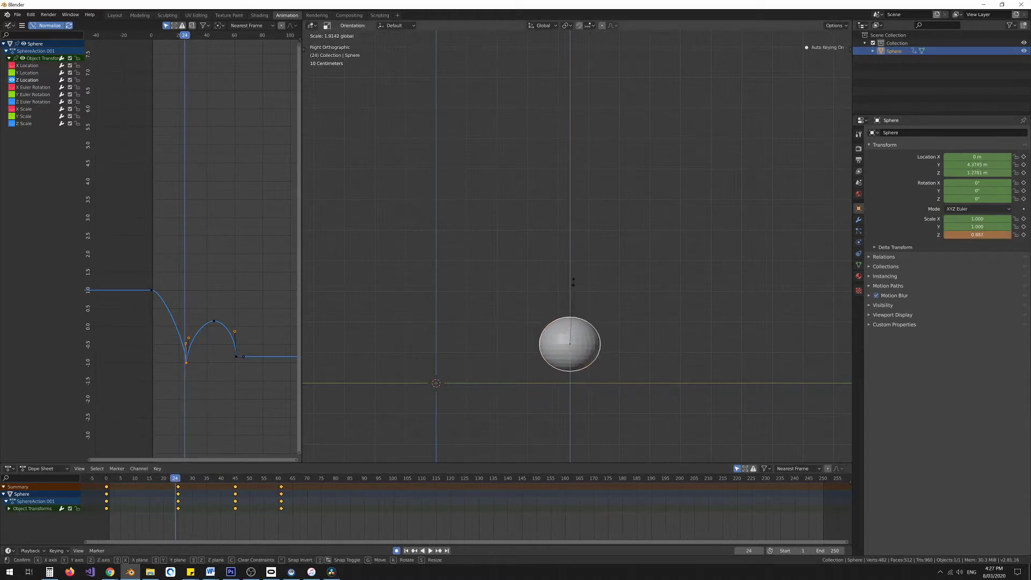
left_click(574, 276)
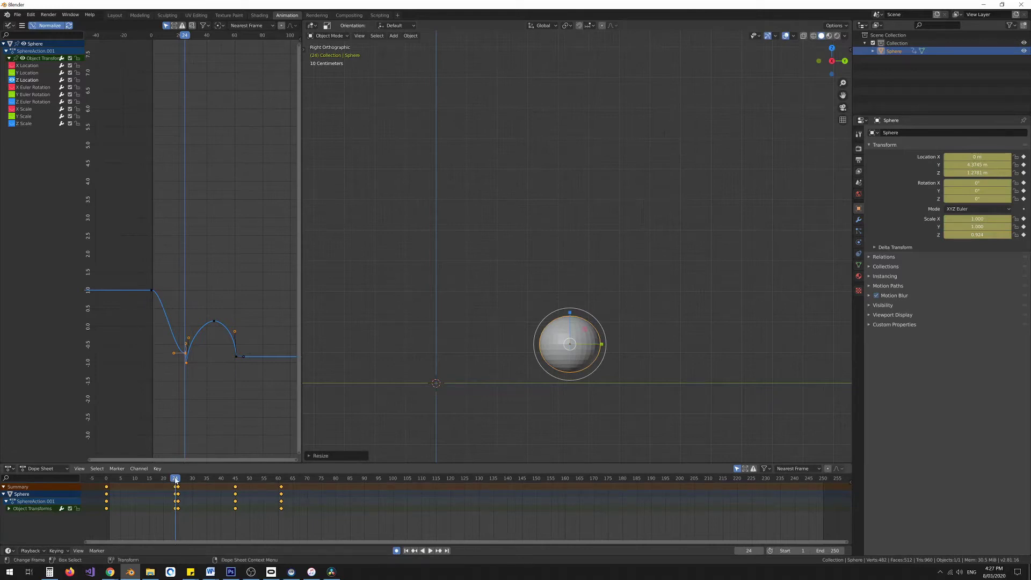
Play back the squash, then delete the extra Z Location keyframe at frame 24 from the curve.
key("space")
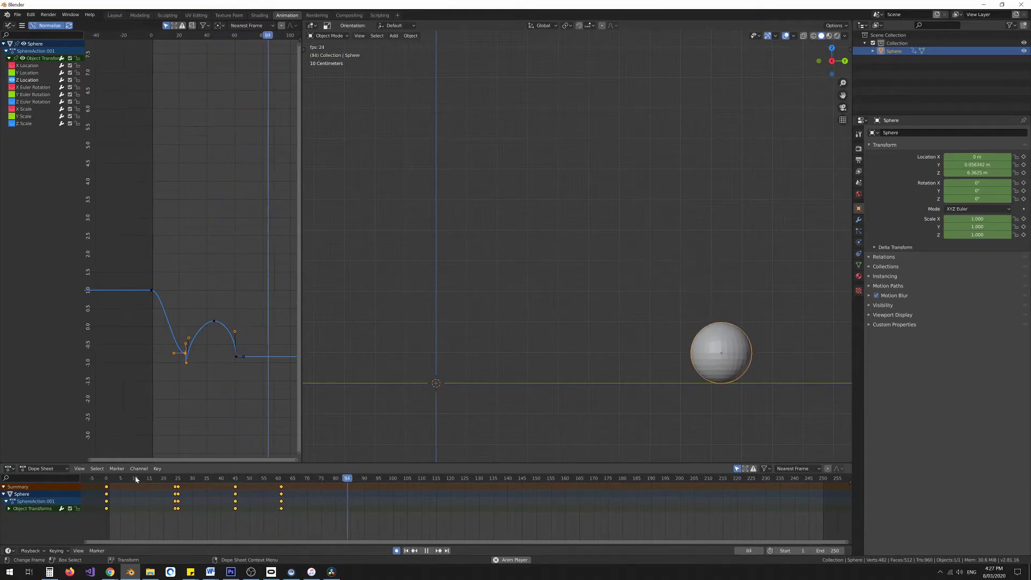
key("space")
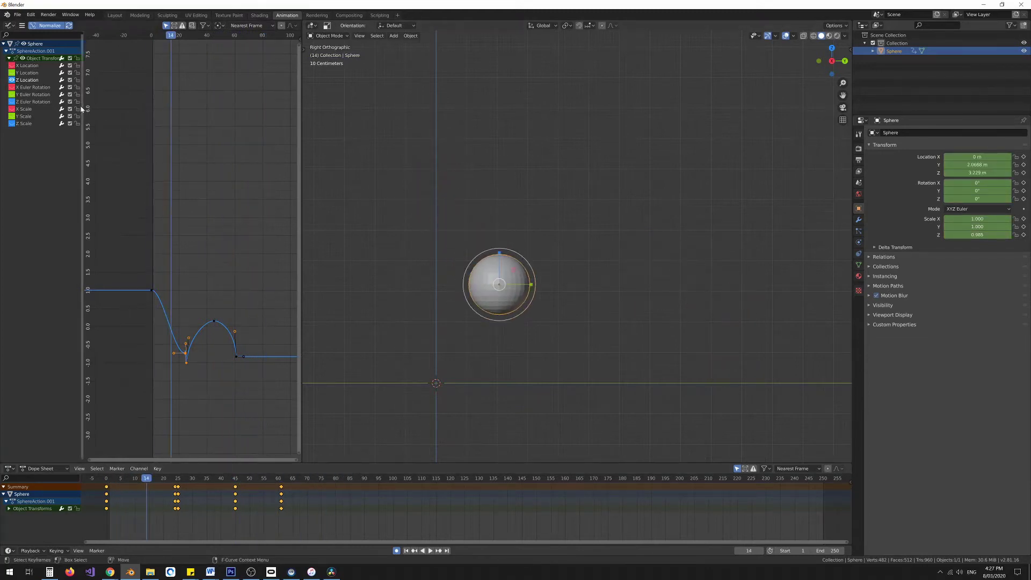
left_click(12, 80)
left_click(12, 80)
key("Home")
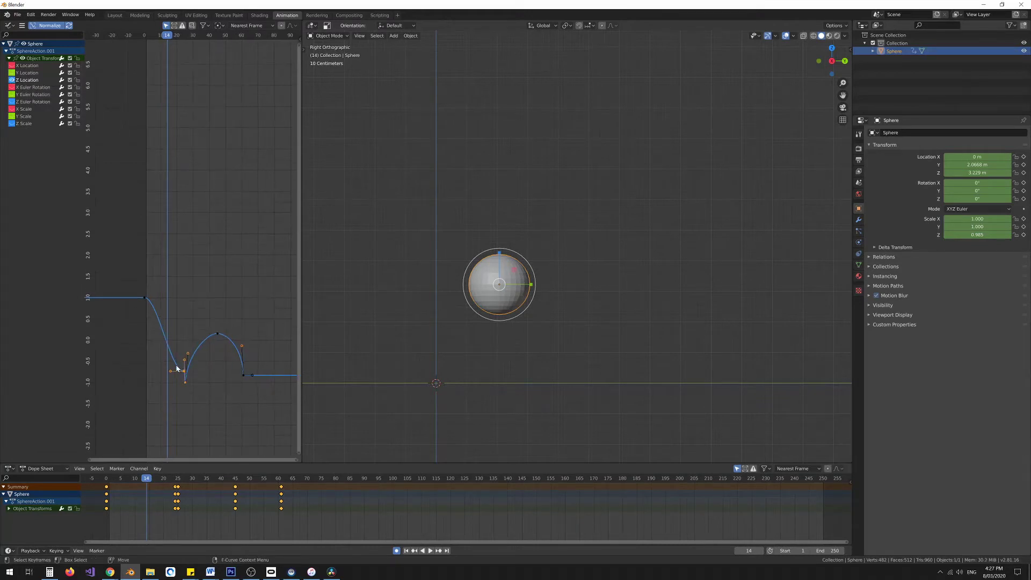
left_click(192, 429)
left_click(180, 418)
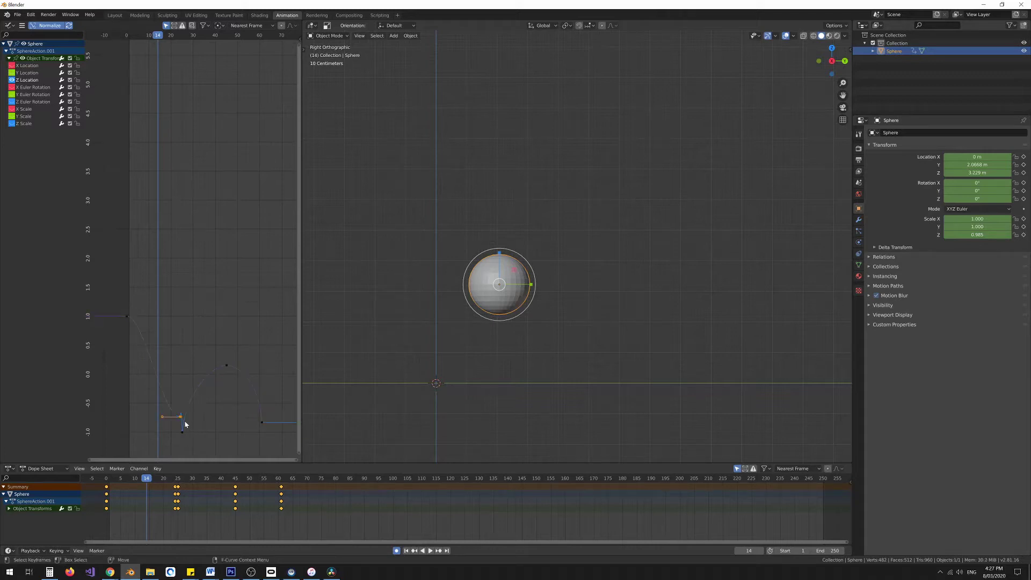
key("x")
left_click(185, 421)
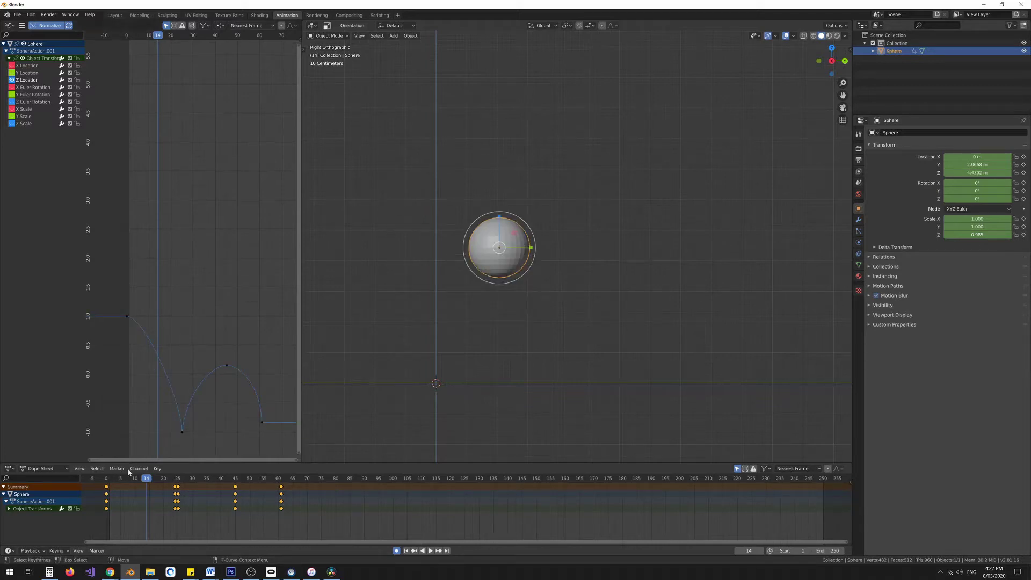
At frame 27, scale the sphere along Z to about 0.95 and delete the extra Z Location keyframe there.
left_click_drag(108, 478, 183, 477)
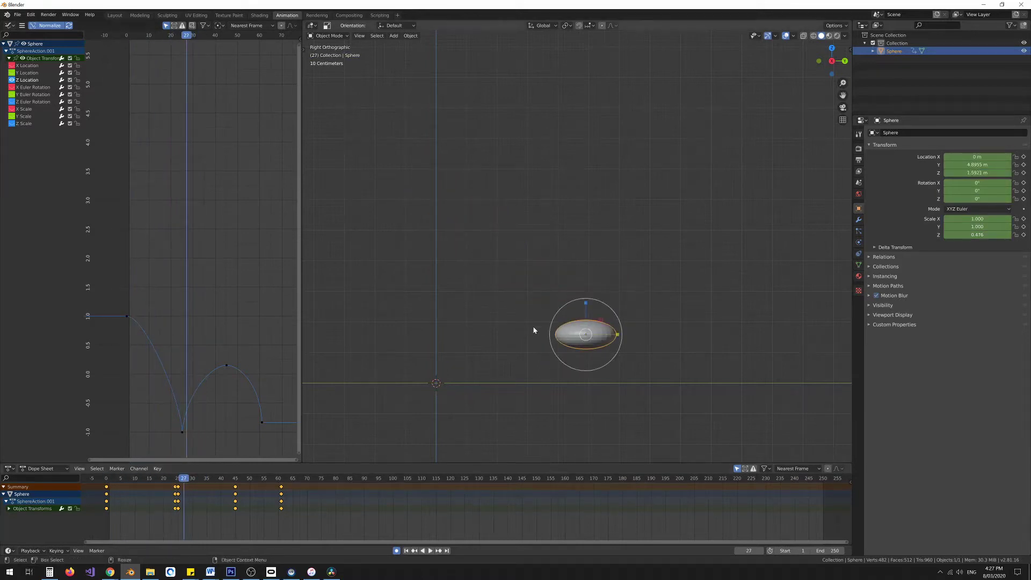
key("s")
key("z")
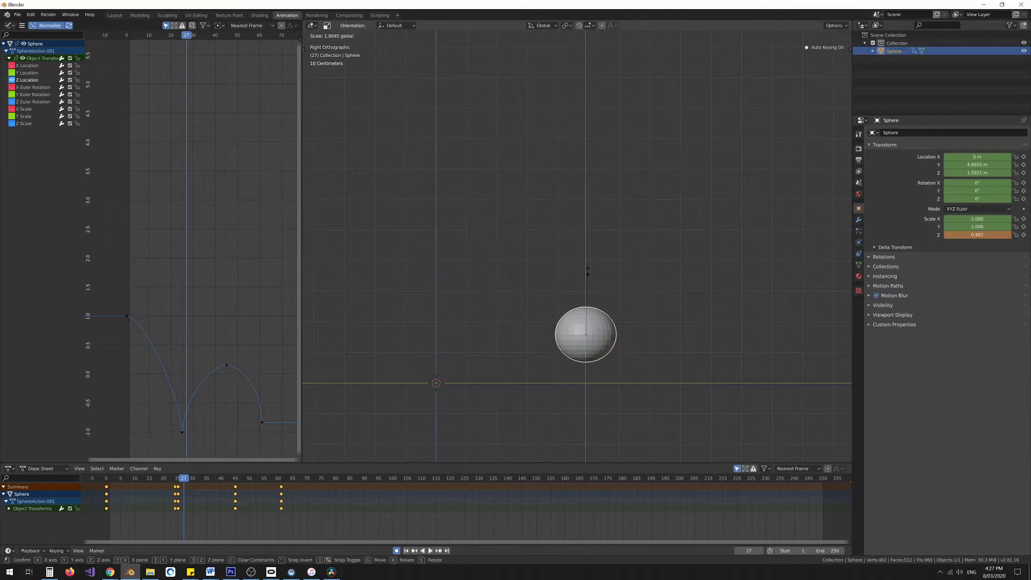
left_click(588, 269)
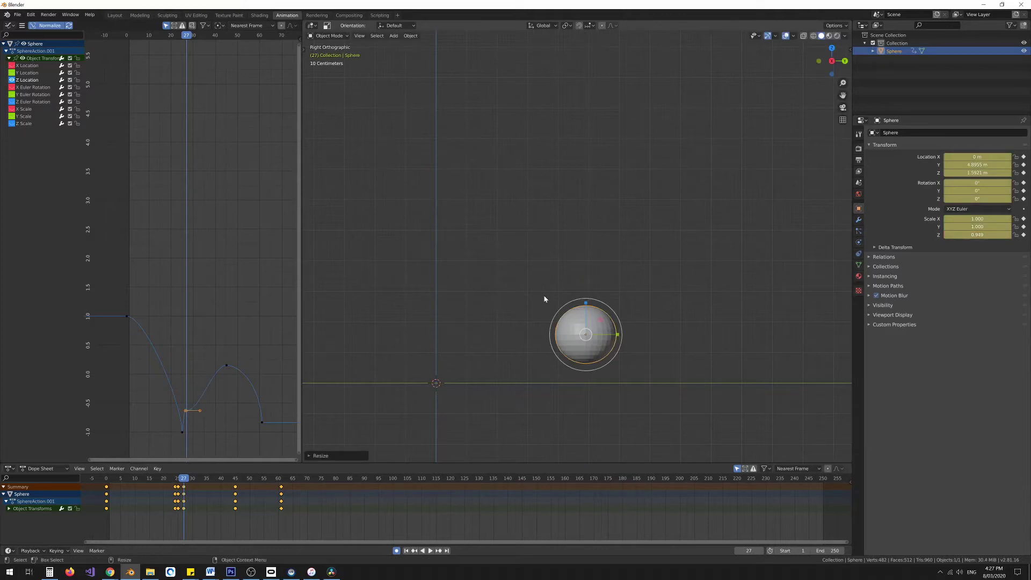
key("x")
left_click(192, 419)
Play the animation from the beginning to review the squash and recovery at the bounce.
left_click_drag(184, 478, 109, 477)
key("space")
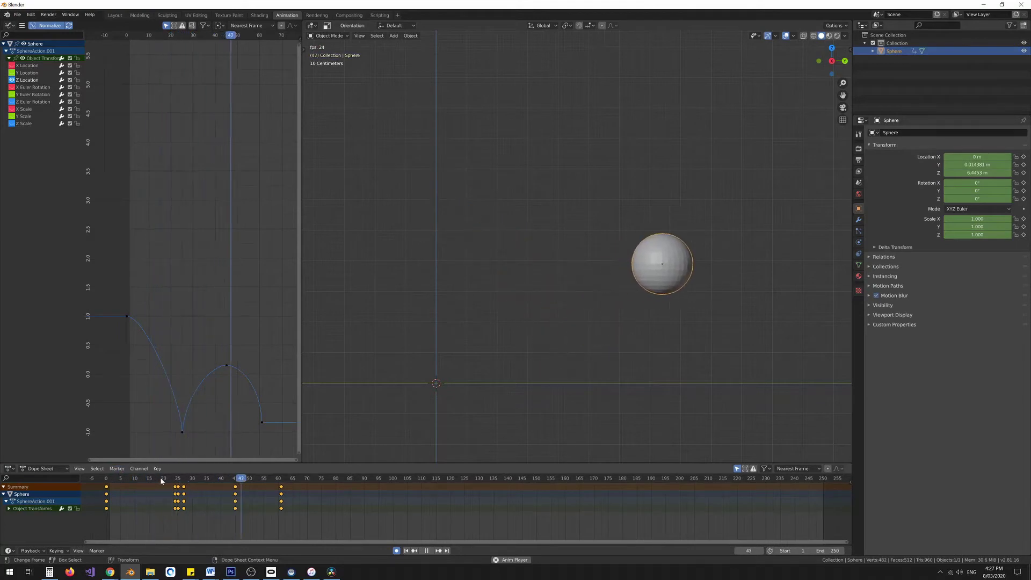
key("Escape")
At frame 61, rotate the sphere clockwise about its X axis to about -710°.
left_click_drag(125, 479, 281, 477)
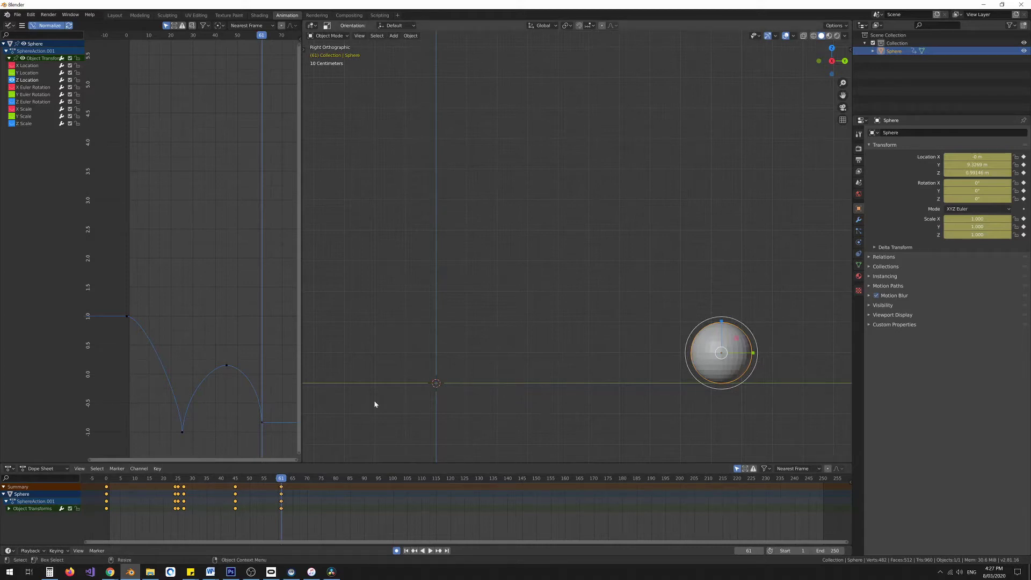
key("shift+space")
key("r")
mouse_move(694, 343)
left_mouse_down()
mouse_move(687, 354)
mouse_move(674, 344)
mouse_move(692, 352)
mouse_move(815, 284)
left_mouse_up()
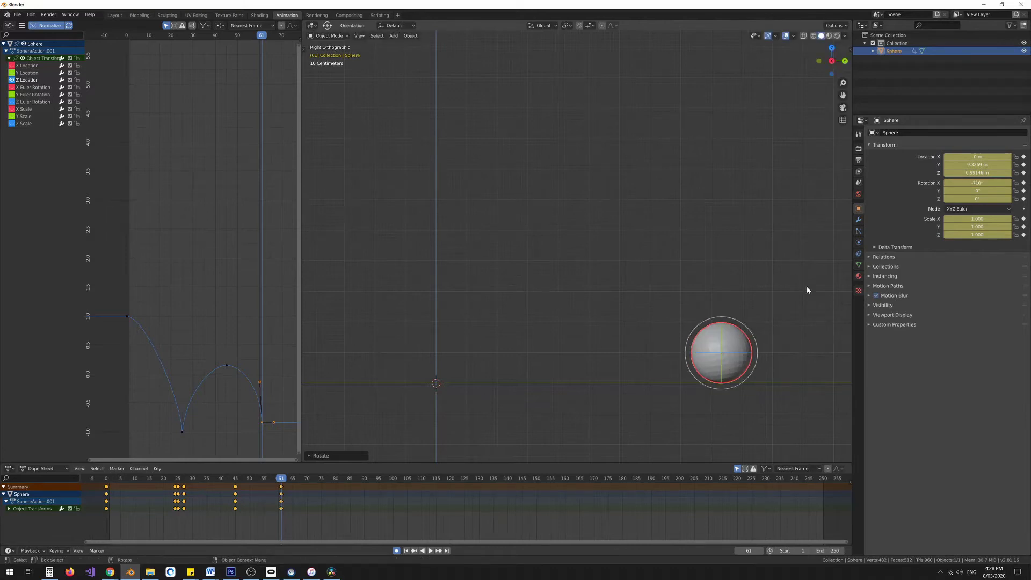
Isolate the X Euler Rotation curve and delete its intermediate keyframes between frames 0 and 61.
left_click(11, 94)
left_click(11, 101)
left_click(12, 87)
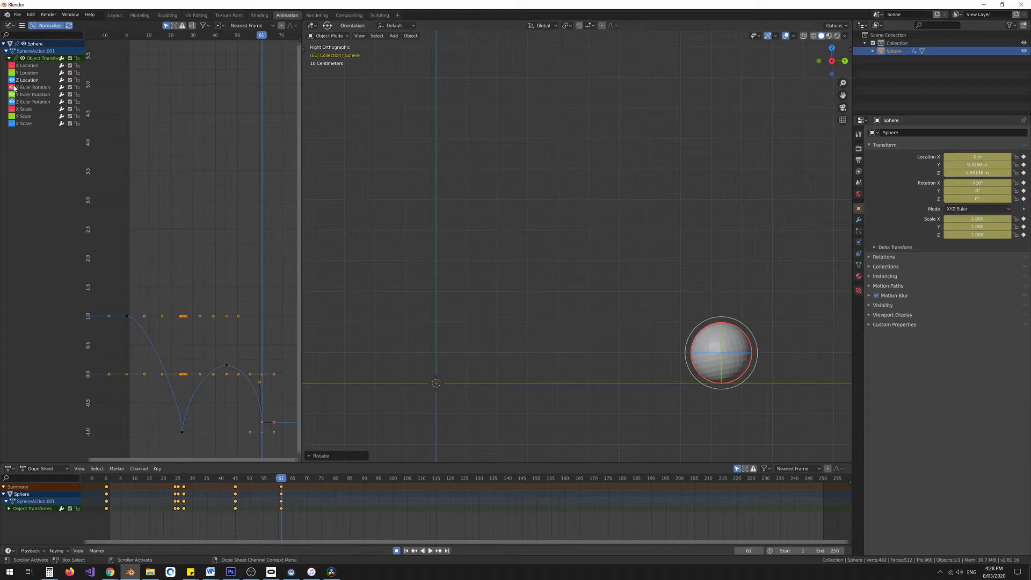
left_click(12, 95)
left_click(12, 102)
left_click(11, 79)
left_click_drag(240, 330, 150, 311)
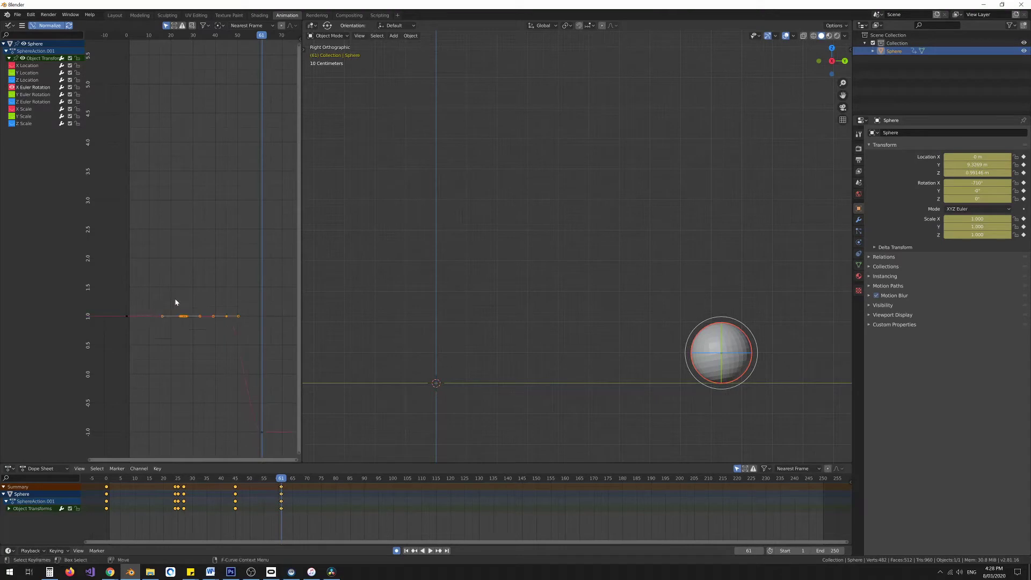
key("x")
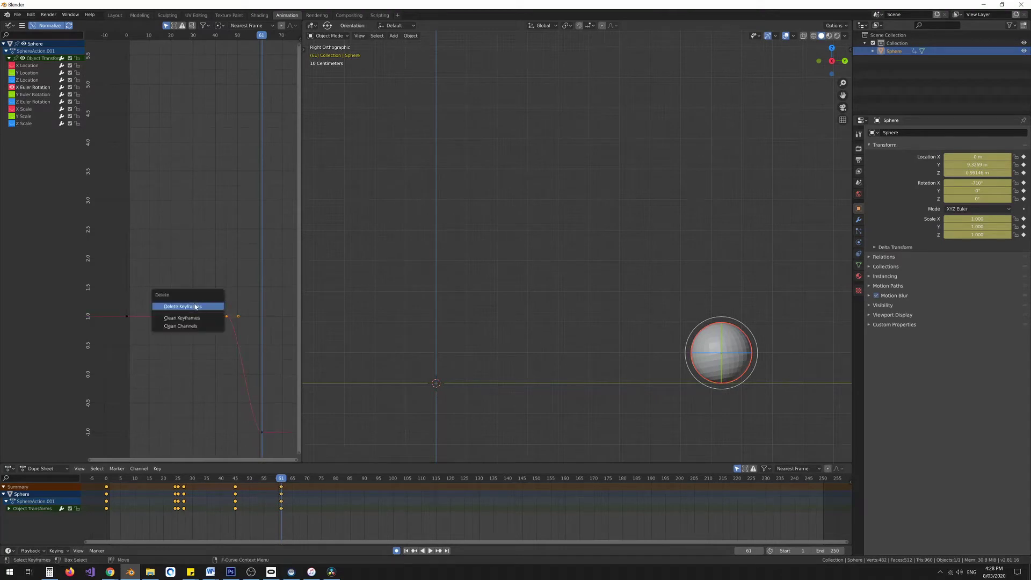
left_click(196, 306)
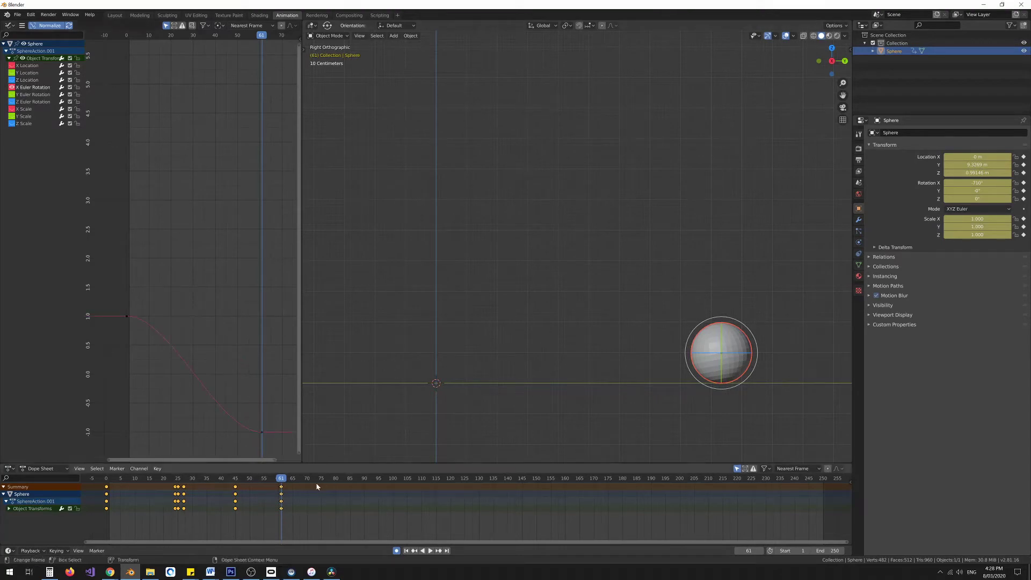
Scrub and play the animation to examine how the sphere's rotation affects the squash around frame 25.
left_click_drag(281, 479, 179, 475)
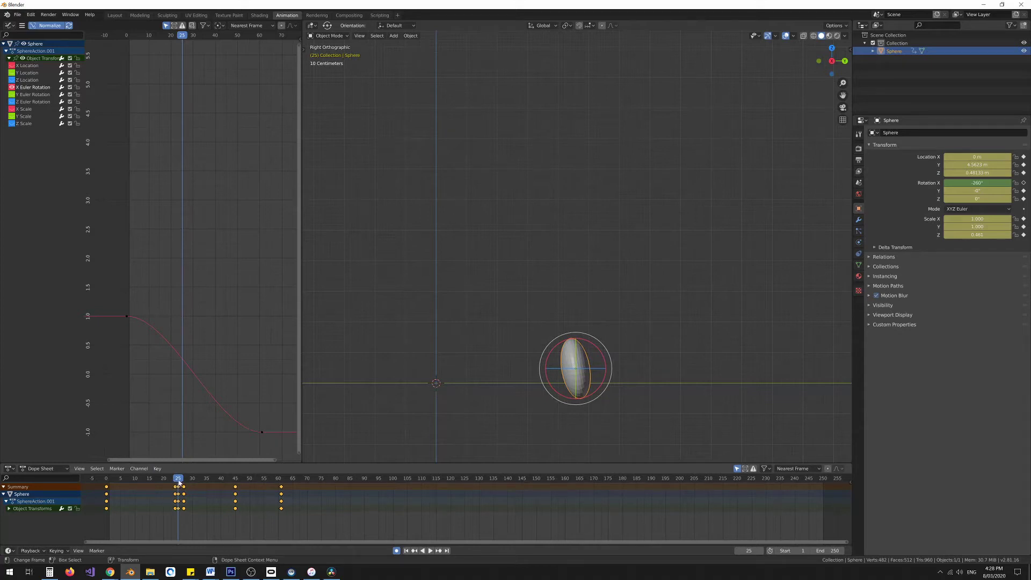
left_click_drag(178, 481, 180, 482)
left_click_drag(180, 481, 109, 480)
key("space")
key("space")
left_click_drag(159, 482, 106, 472)
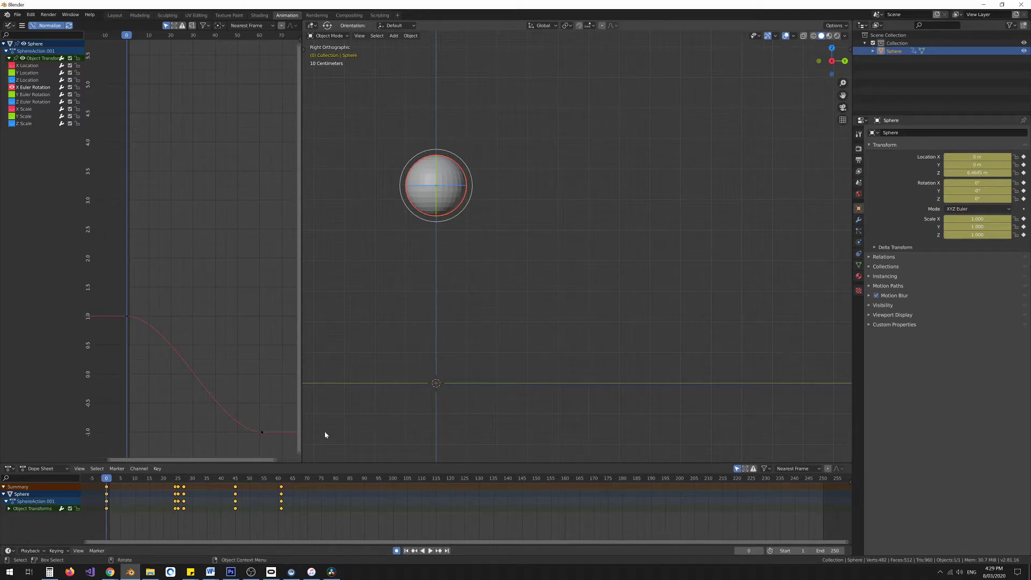
key("space")
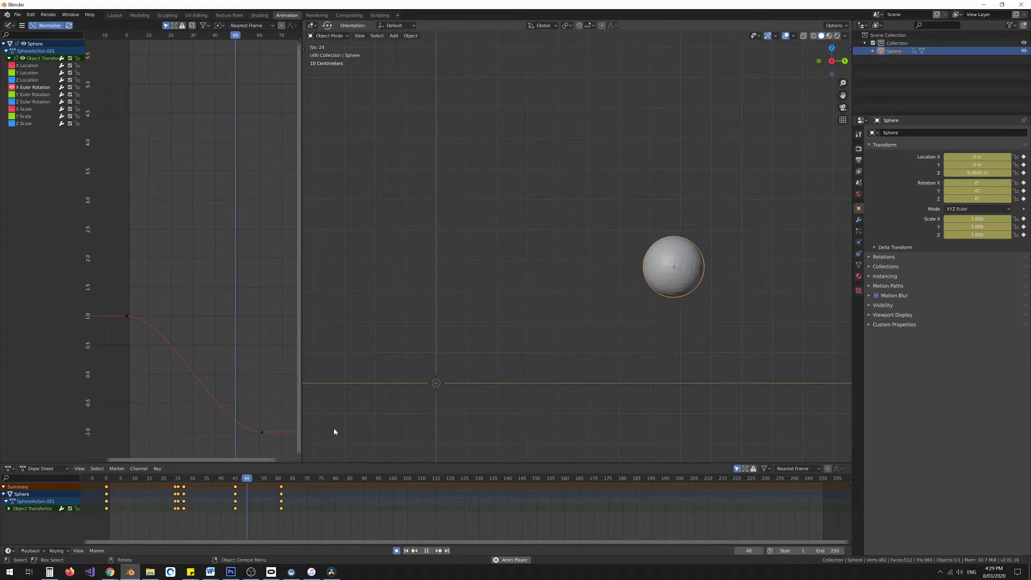
key("space")
left_click(267, 479)
left_click_drag(266, 482, 117, 482)
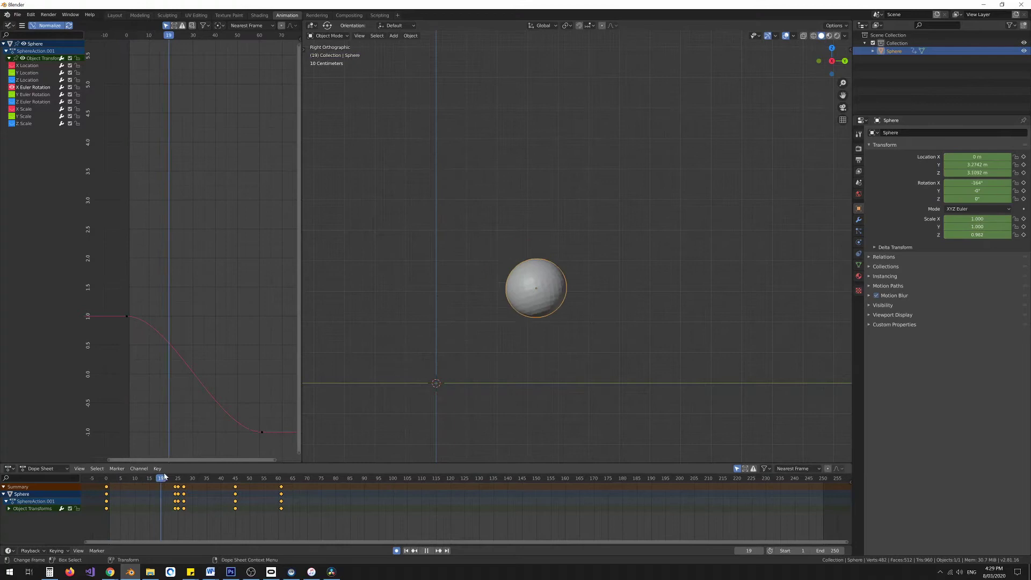
key("space")
Show all the sphere's animation curves and scrub onward from frame 25 to compare them with its motion.
mouse_move(11, 80)
left_mouse_down()
mouse_move(11, 66)
mouse_move(11, 124)
mouse_move(13, 86)
left_mouse_up()
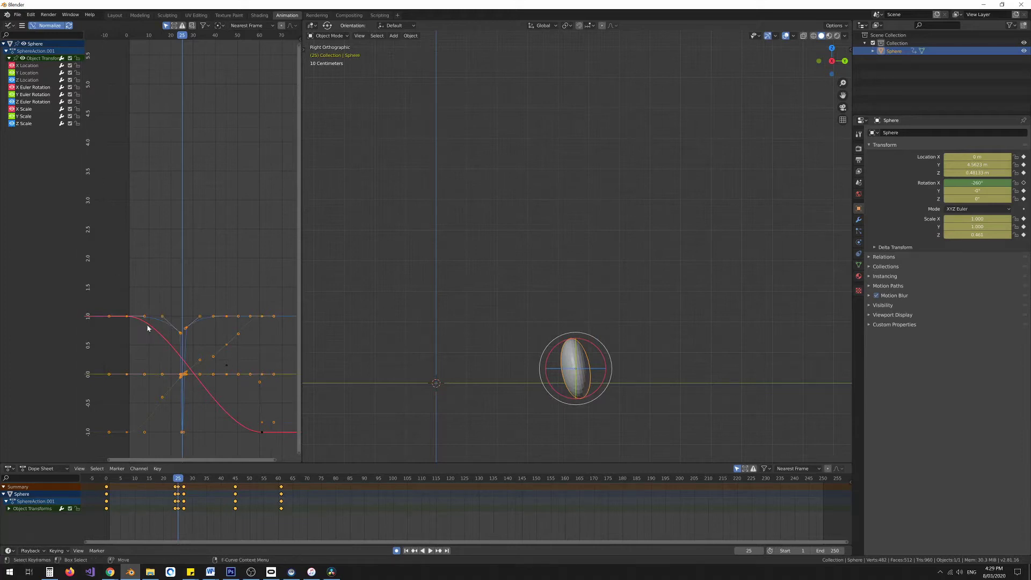
scroll(202, 409, "down", 2)
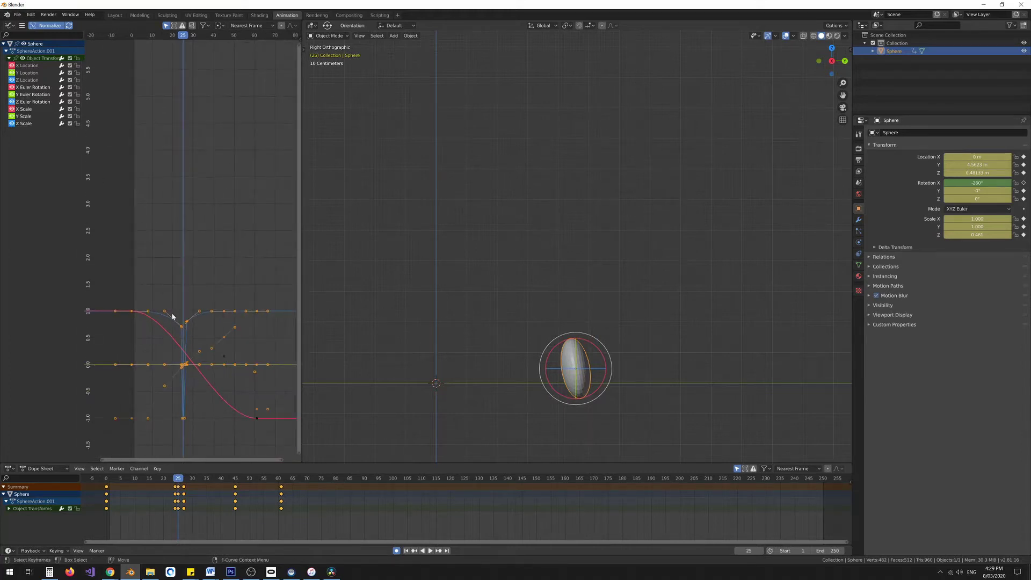
scroll(192, 389, "up", 2)
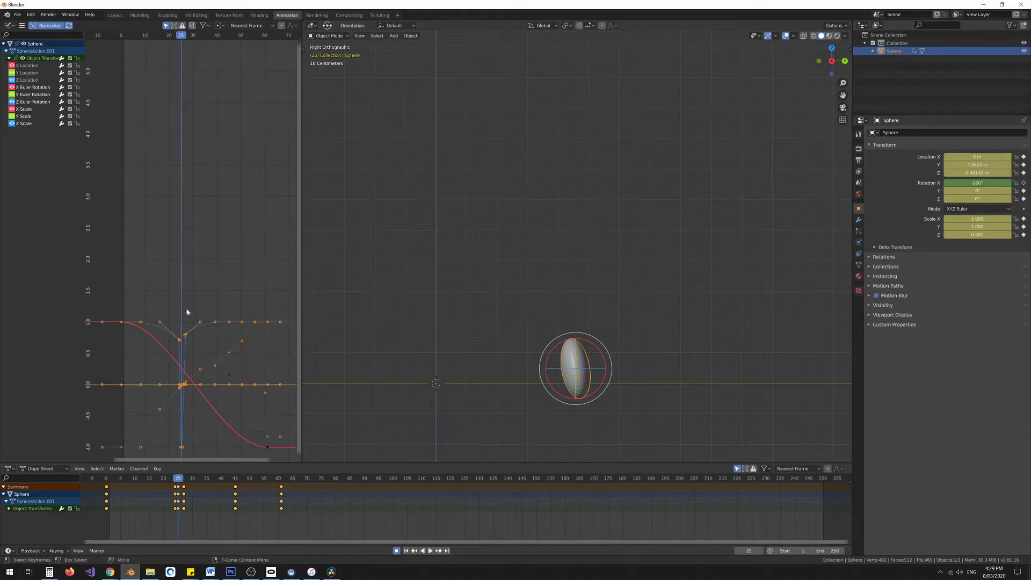
left_click_drag(179, 475, 230, 478)
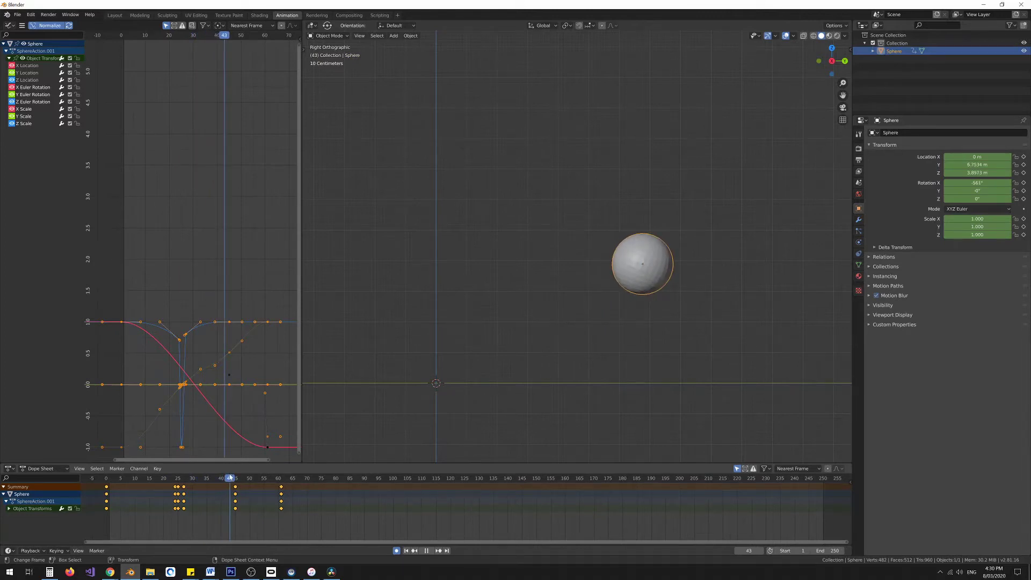
key("space")
left_click(251, 571)
Add a cube-shaped empty at the scene origin, around the sphere.
left_click(693, 277)
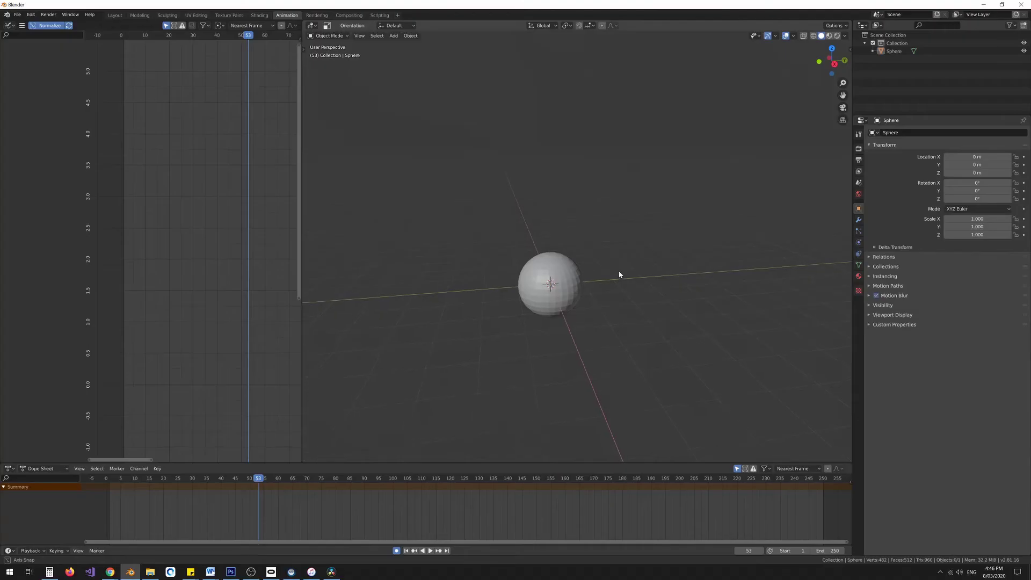
mouse_move(605, 263)
middle_mouse_down()
mouse_move(592, 262)
mouse_move(620, 260)
mouse_move(610, 260)
middle_mouse_up()
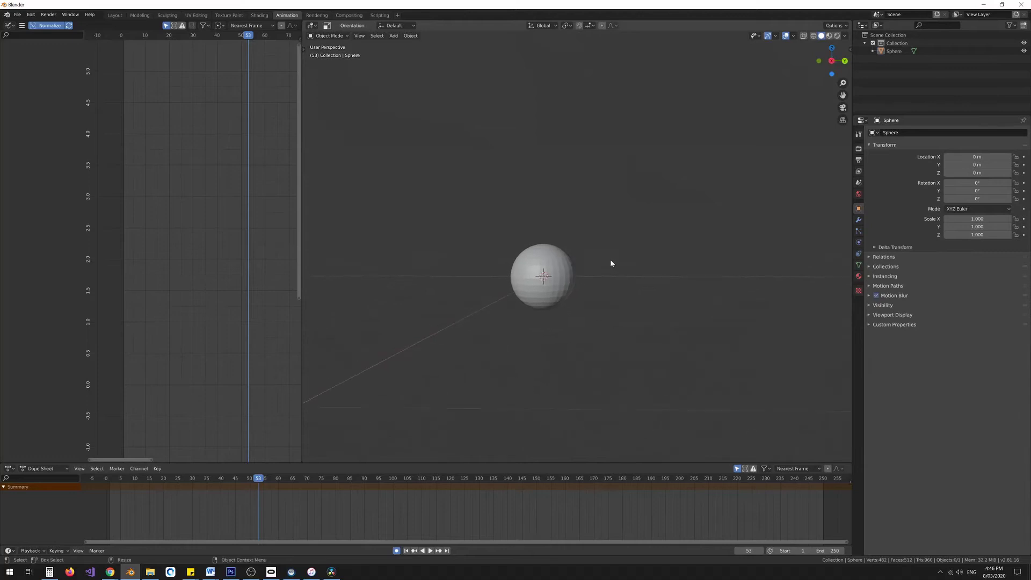
left_click(832, 60)
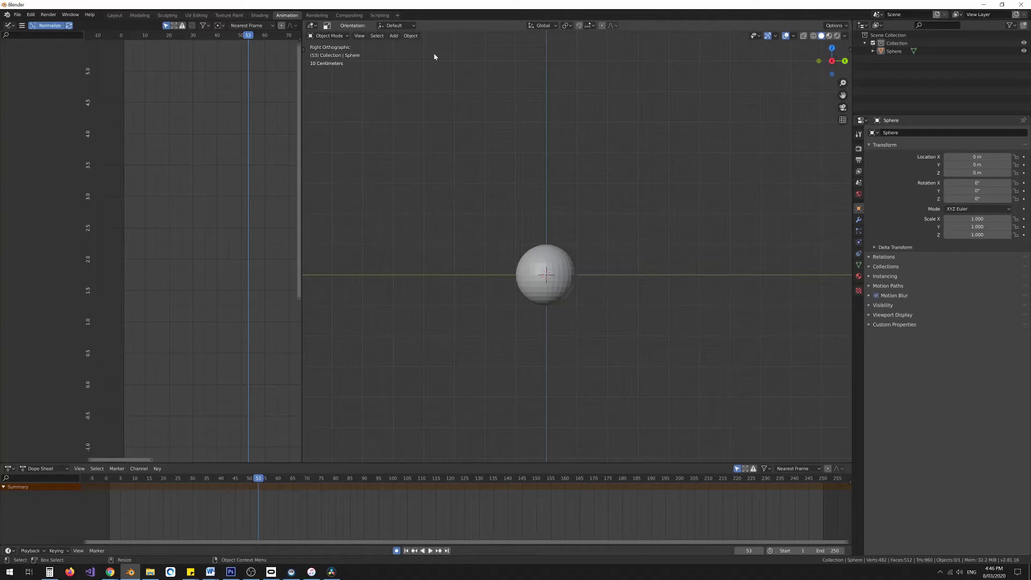
left_click(394, 36)
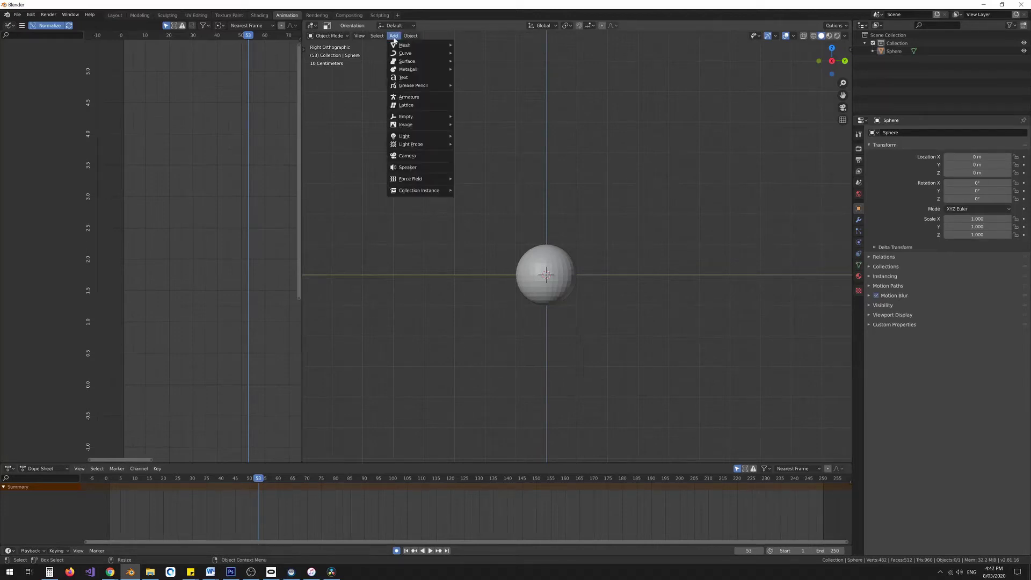
mouse_move(406, 116)
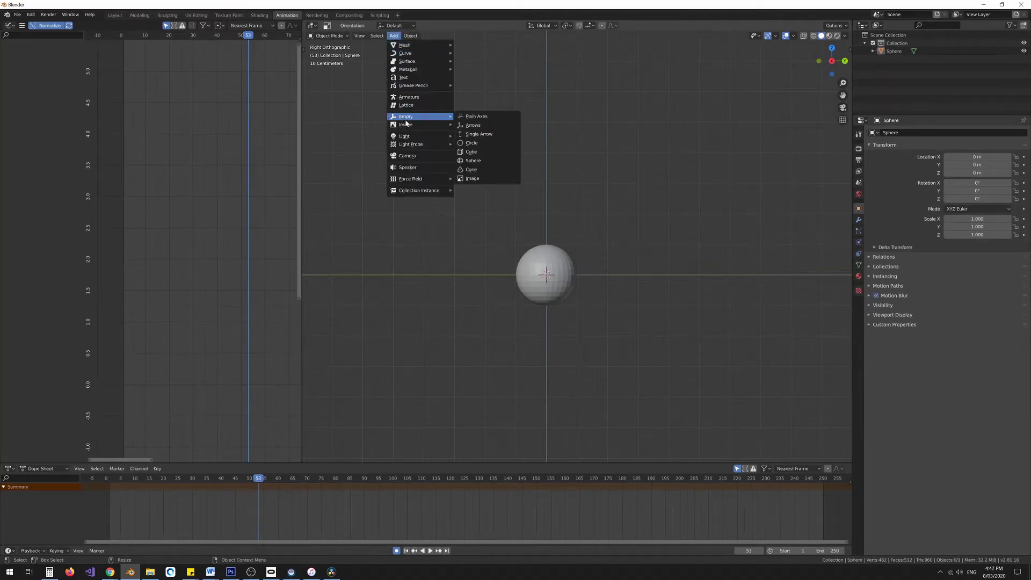
left_click(471, 153)
Rename the new cube empty as MOVEMENTCONTROLLER.
double_click(892, 52)
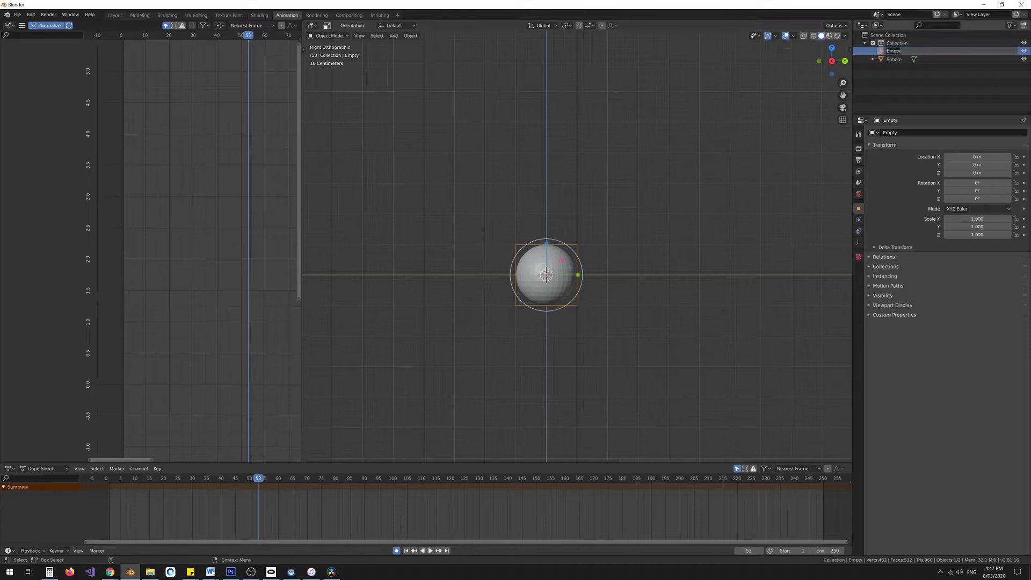
type("MOVEM")
type("TM")
key("BackSpace")
key("BackSpace")
type("ENTCONTROLLE")
key("BackSpace")
type("LER")
key("Return")
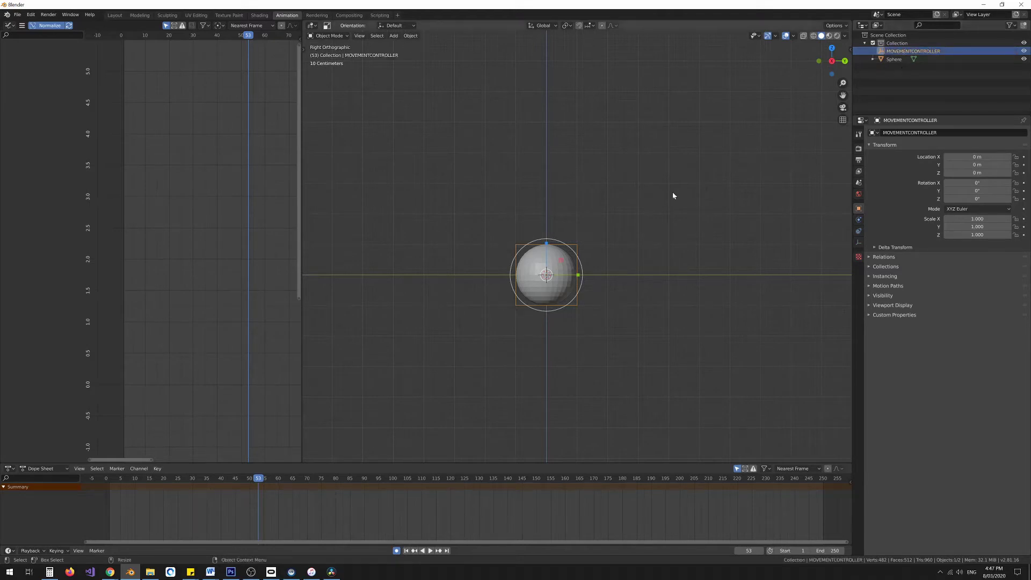
Add a plain axes empty at the origin and name it SCALECONTROLLER.
left_click(396, 36)
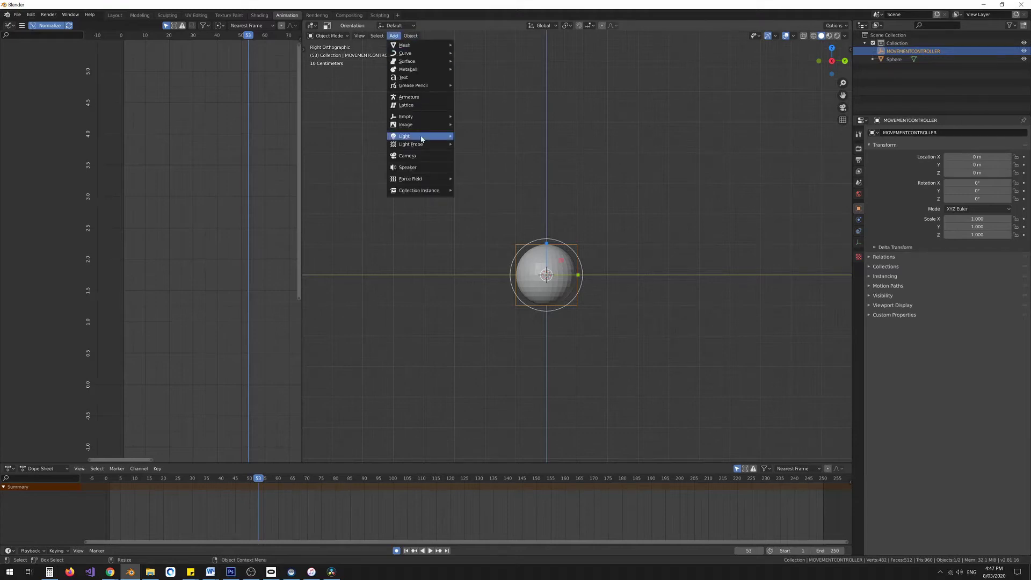
mouse_move(420, 119)
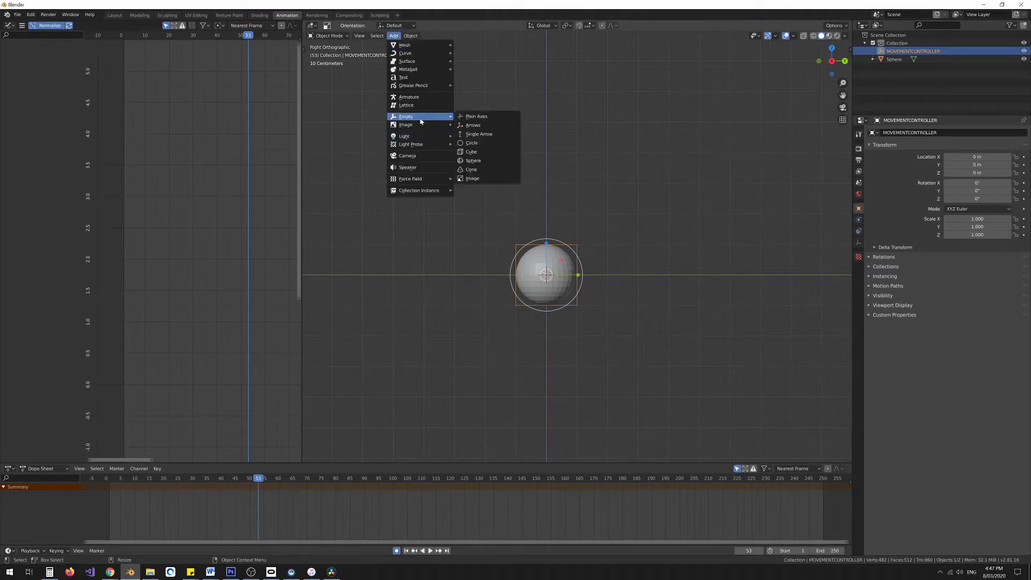
left_click(468, 116)
double_click(893, 51)
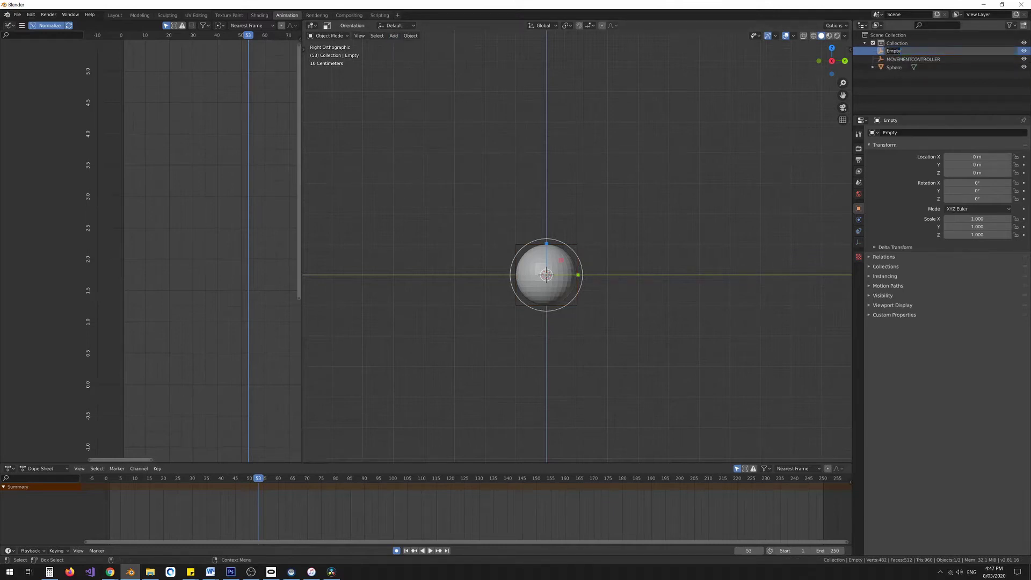
type("SCALECONTROLLER")
key("Return")
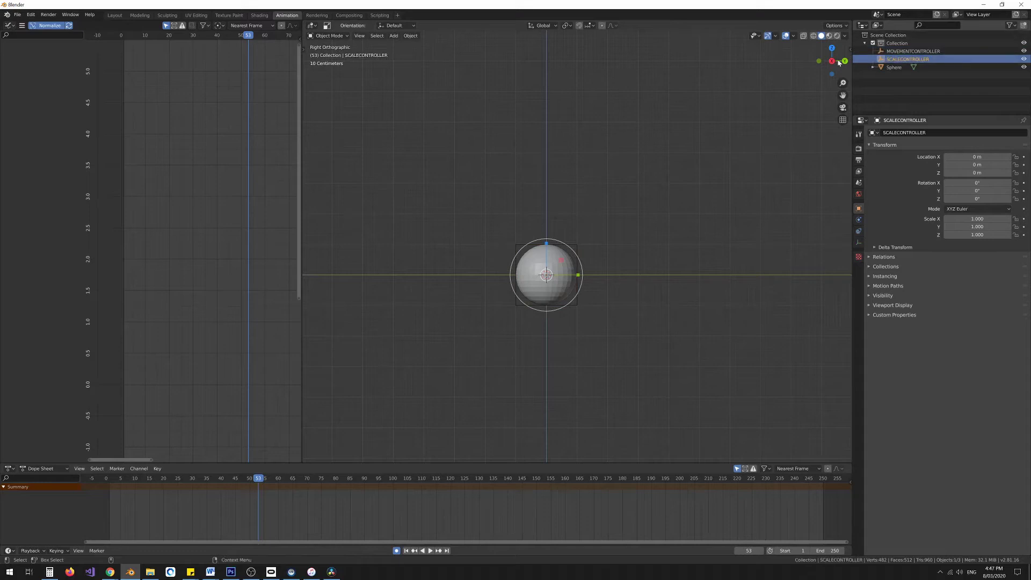
Add a sphere-shaped empty at the origin and name it ROTATION_CONTROLLER.
left_click(397, 36)
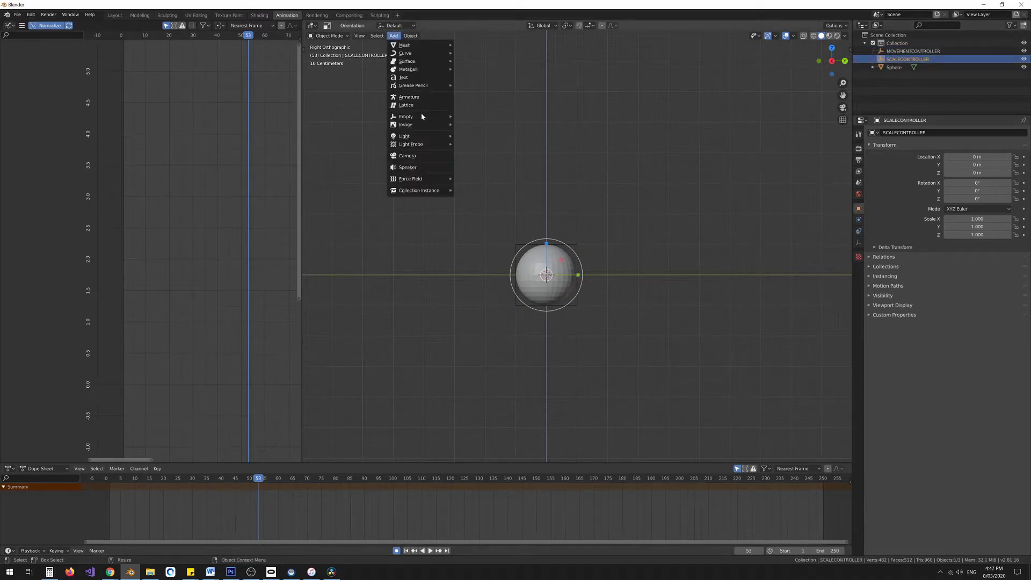
mouse_move(424, 116)
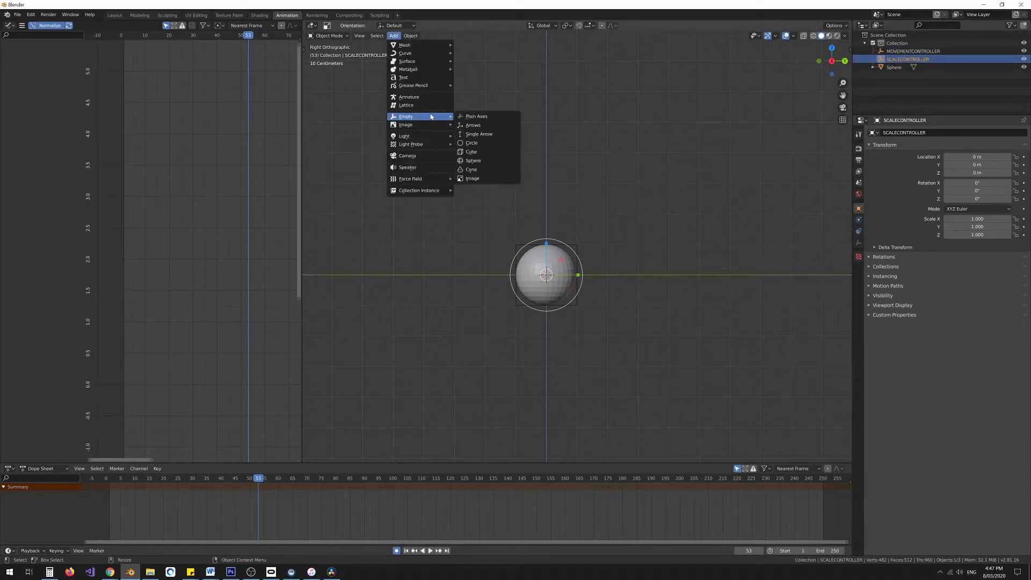
left_click(472, 161)
double_click(897, 52)
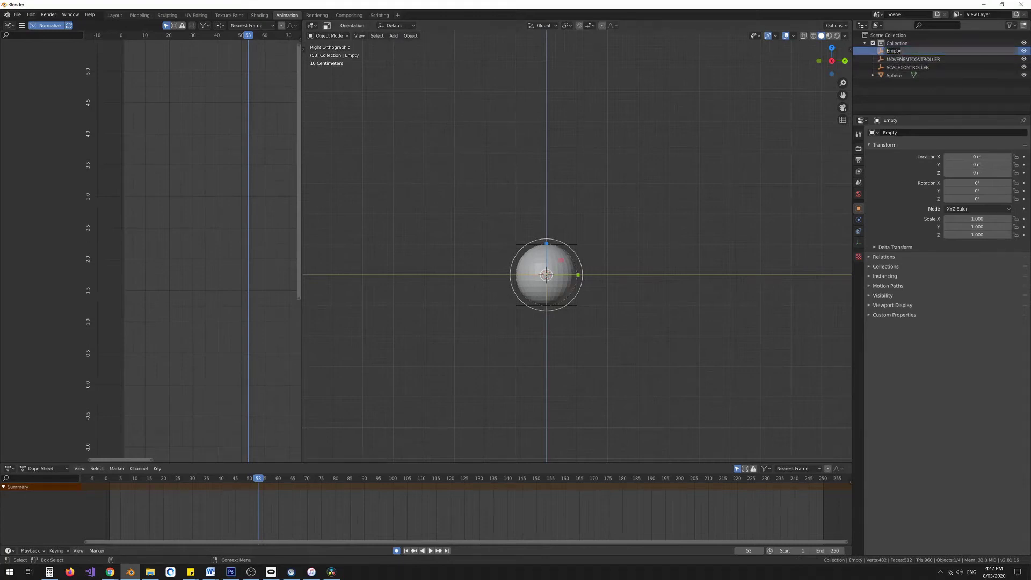
type("ROTATION_CONTROOLER")
key("Return")
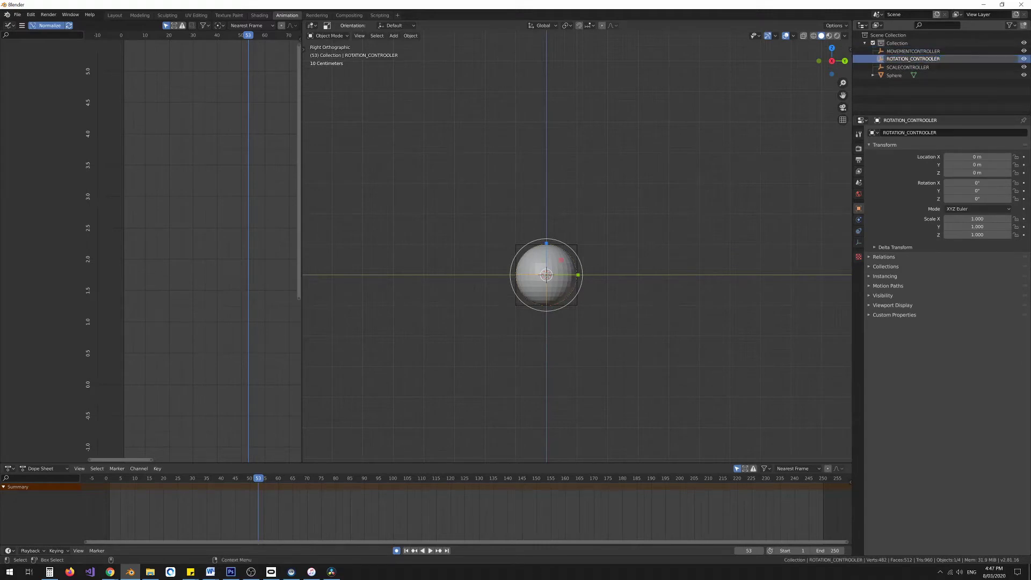
key("BackSpace")
key("Return")
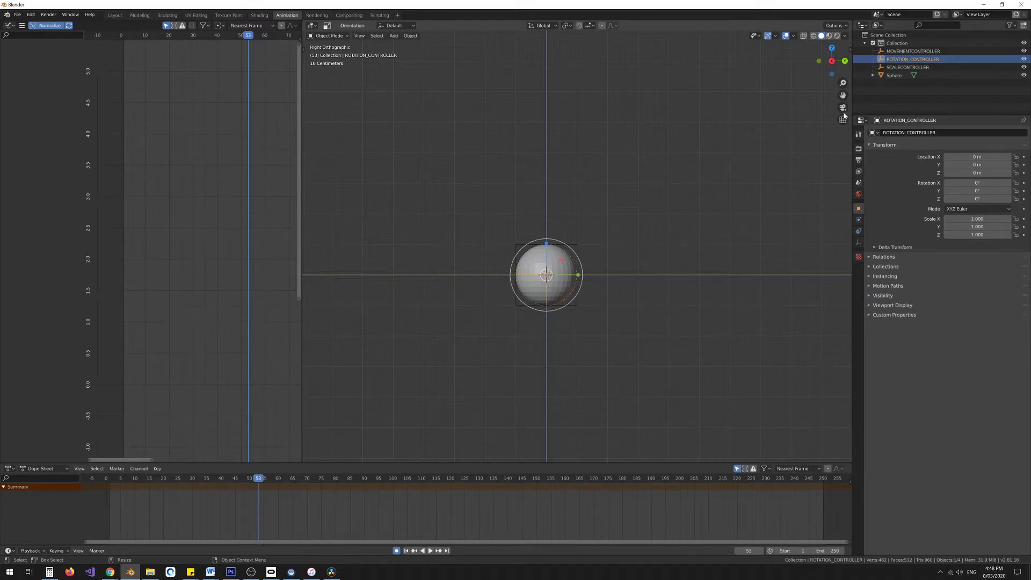
Parent SCALECONTROLLER to MOVEMENTCONTROLLER and lower it about 1.02 m along Z to the base of the sphere.
left_click(893, 68)
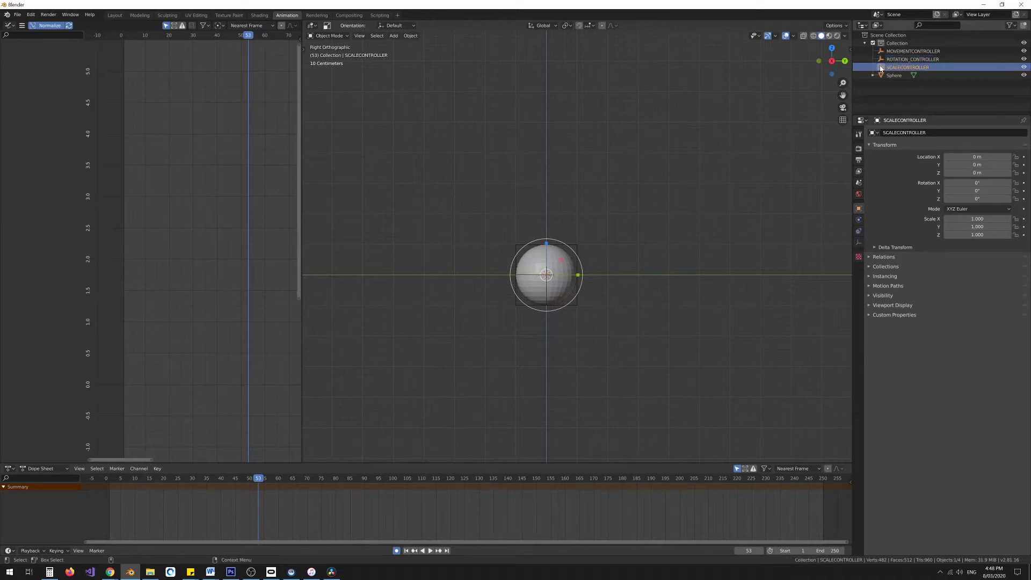
left_click_drag(881, 70, 902, 52)
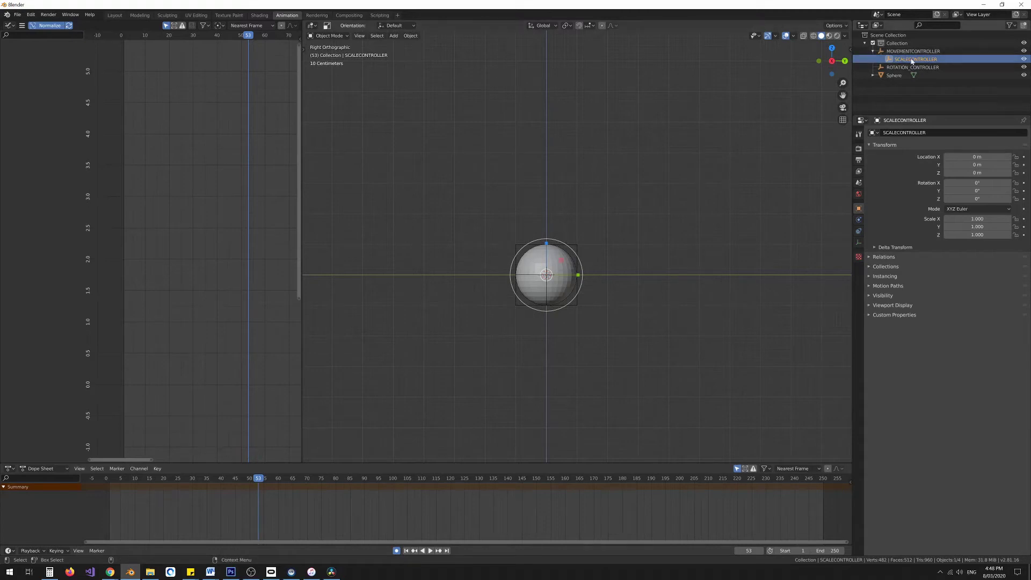
key("w")
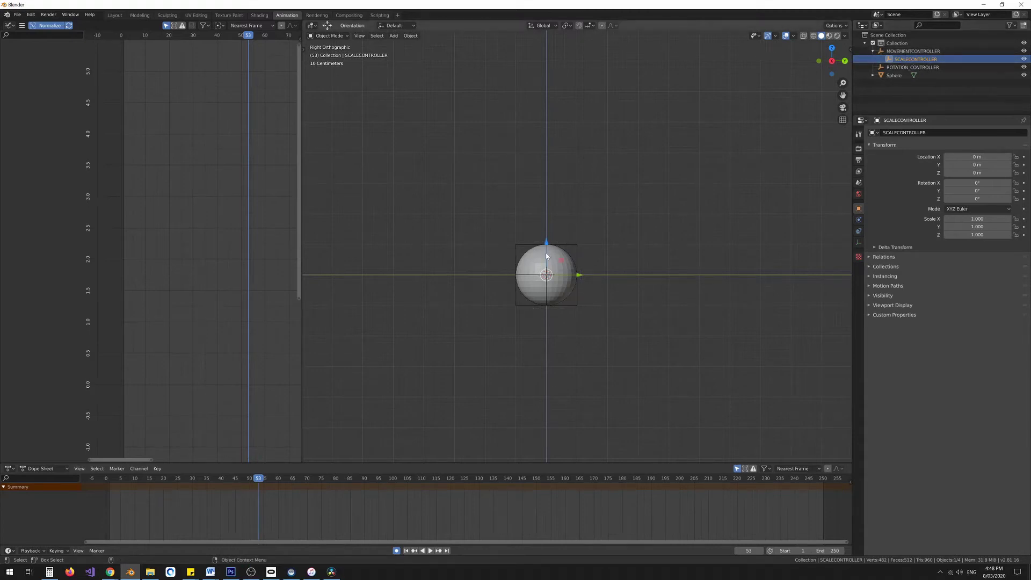
left_click_drag(546, 254, 541, 284)
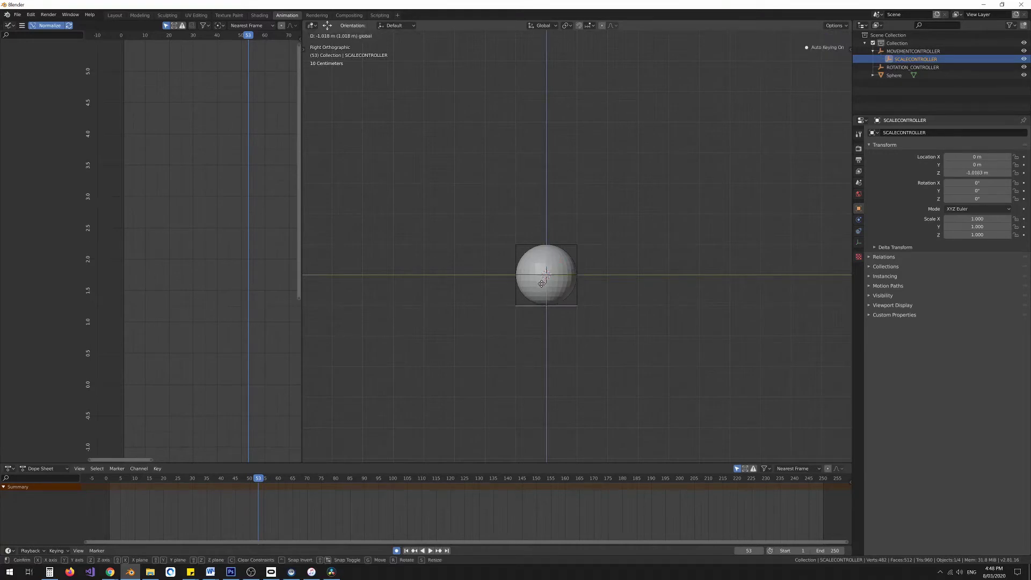
left_click(530, 314)
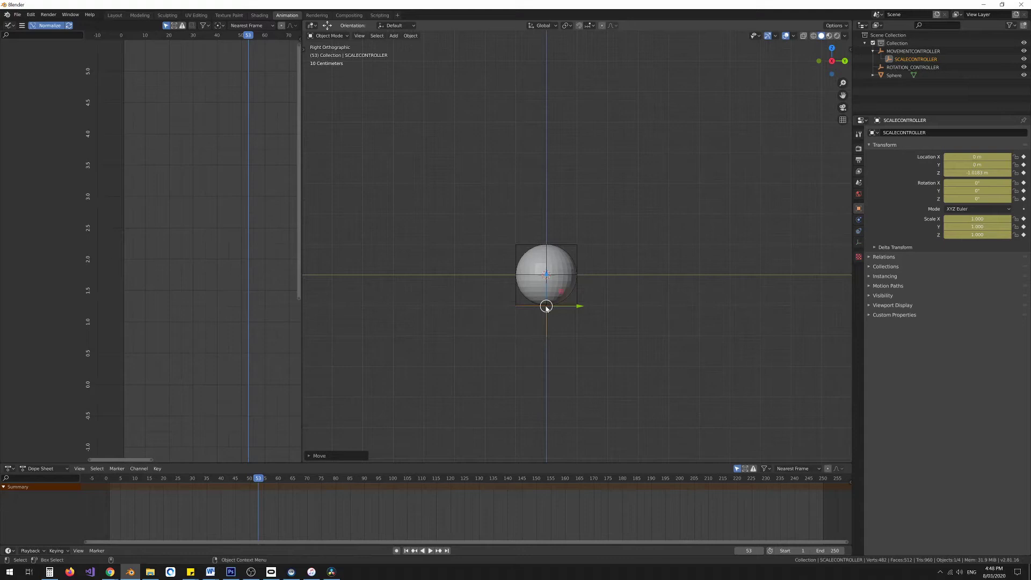
Parent ROTATION_CONTROLLER to SCALECONTROLLER, and parent the Sphere to ROTATION_CONTROLLER.
left_click(883, 69)
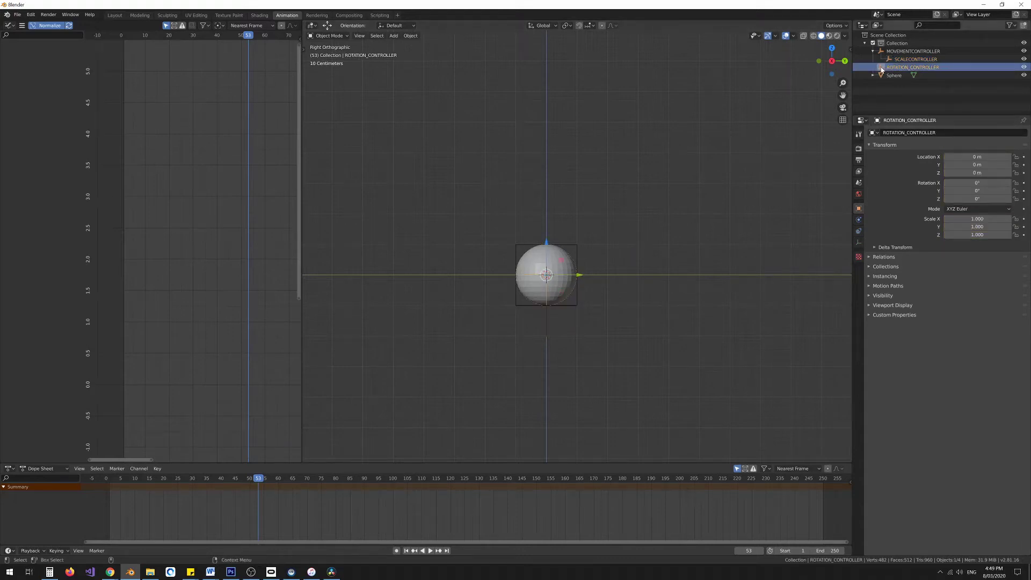
left_click_drag(882, 70, 914, 62)
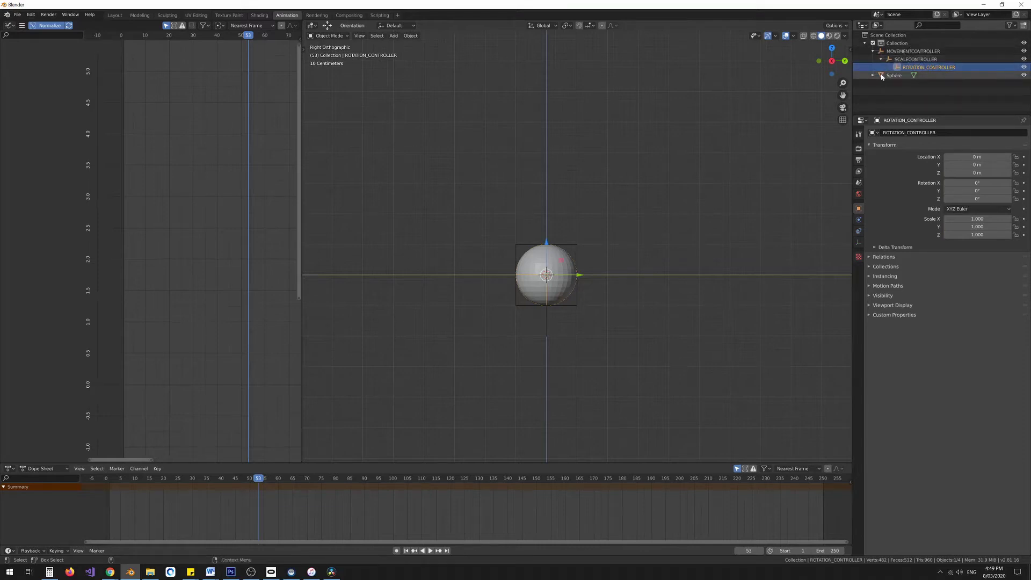
left_click_drag(882, 76, 923, 67)
left_click(889, 68)
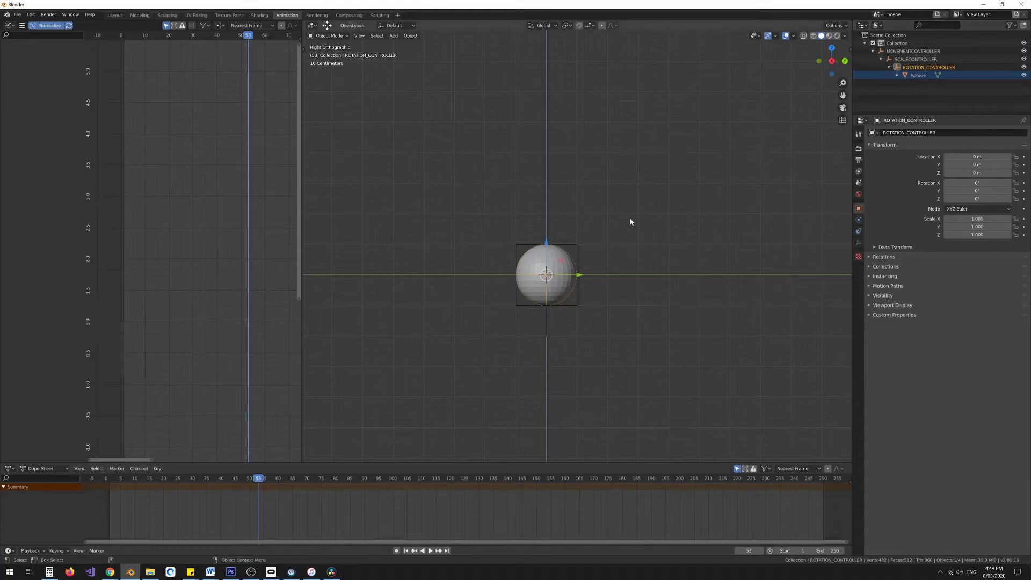
Raise MOVEMENTCONTROLLER along Z with the whole rig, and test scaling its child SCALECONTROLLER along Z.
left_click(571, 257)
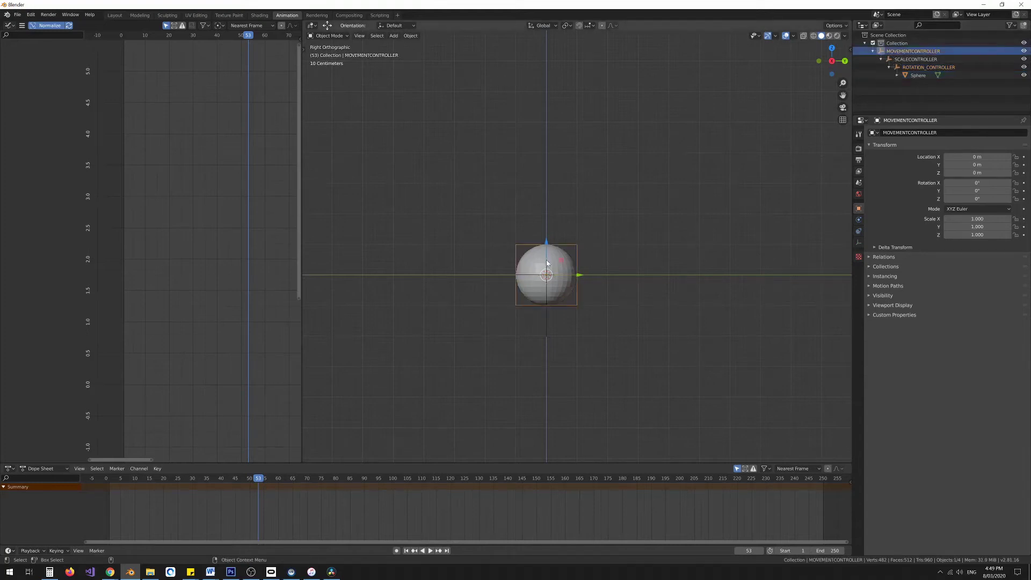
key("g")
key("z")
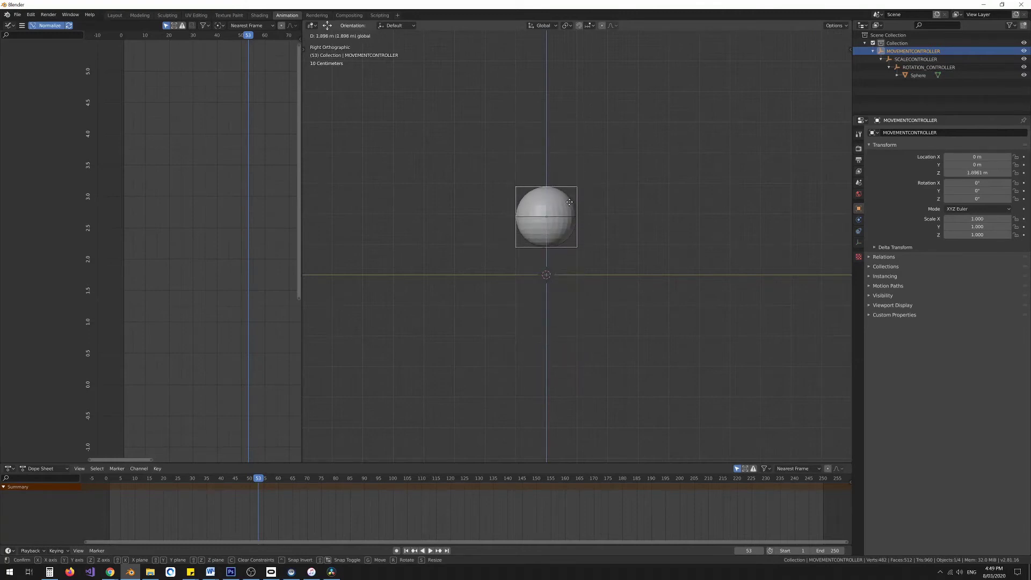
left_click(570, 233)
key("bracketright")
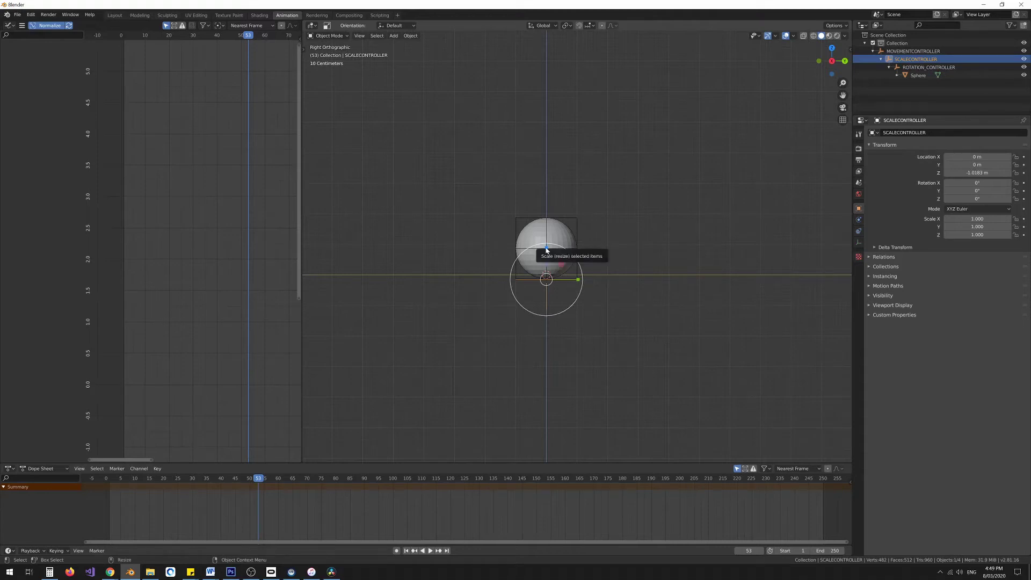
mouse_move(546, 251)
left_mouse_down()
mouse_move(544, 263)
mouse_move(552, 205)
mouse_move(551, 270)
mouse_move(550, 226)
mouse_move(541, 270)
mouse_move(549, 239)
mouse_move(549, 249)
left_mouse_up()
Rotate ROTATION_CONTROLLER clockwise about its X axis to about -89°.
left_click(911, 68)
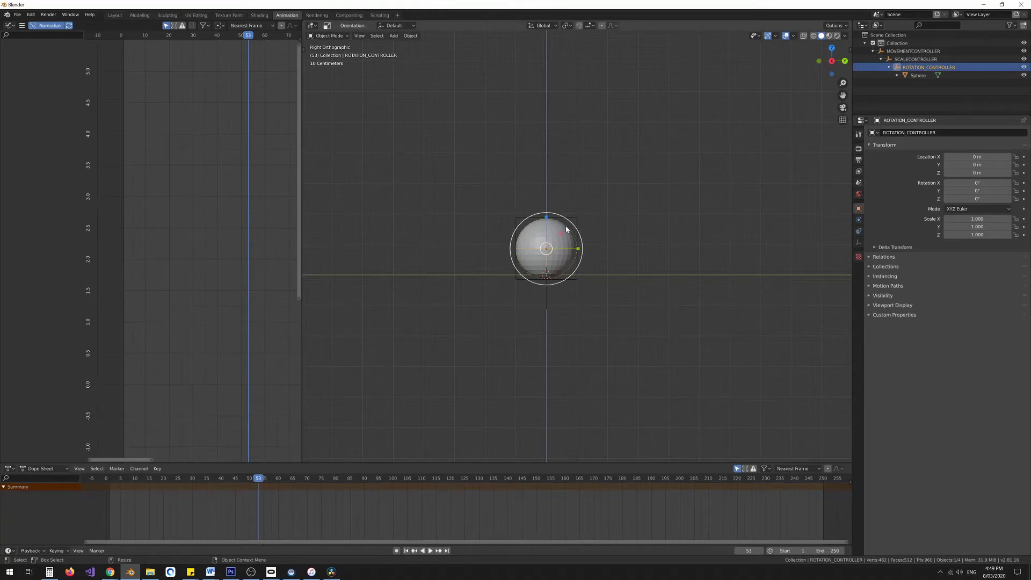
key("shift+space")
key("r")
left_click_drag(568, 228, 600, 299)
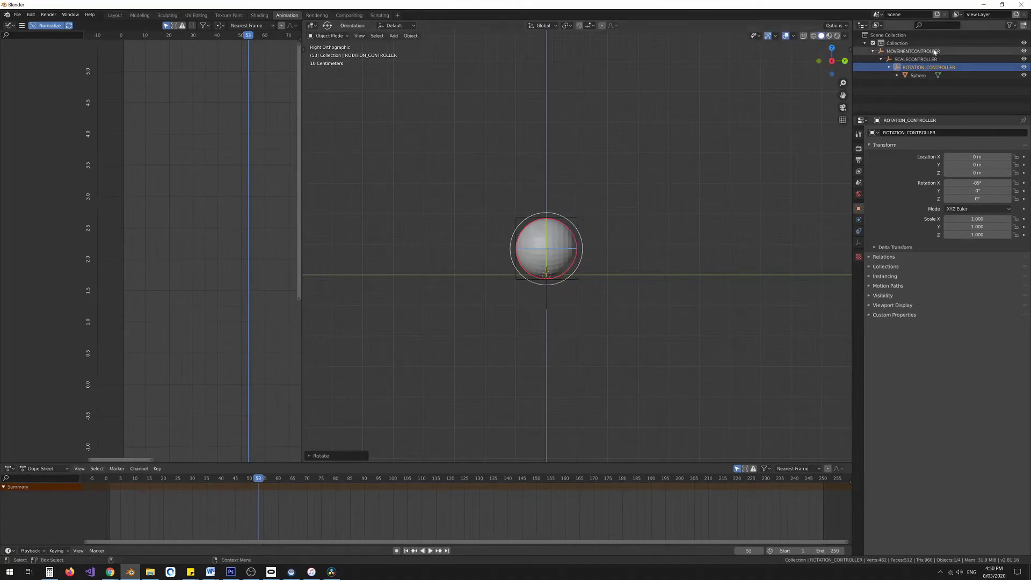
Try stretching SCALECONTROLLER along Z to a scale of about 1.4, and undo the stretch.
left_click(916, 59)
key("shift+space")
key("s")
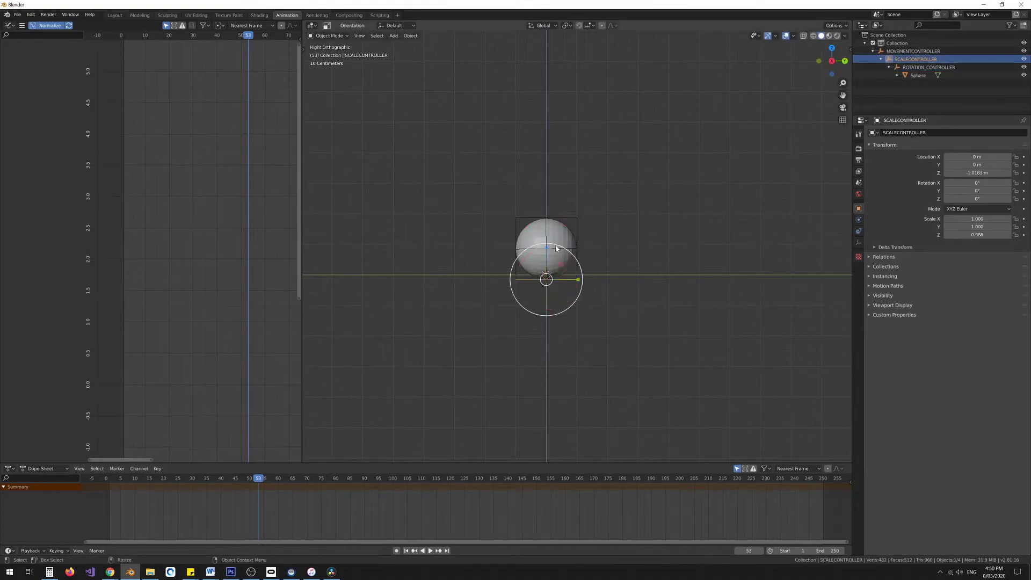
mouse_move(546, 249)
left_mouse_down()
mouse_move(548, 265)
mouse_move(551, 199)
mouse_move(546, 248)
mouse_move(553, 214)
mouse_move(541, 240)
left_mouse_up()
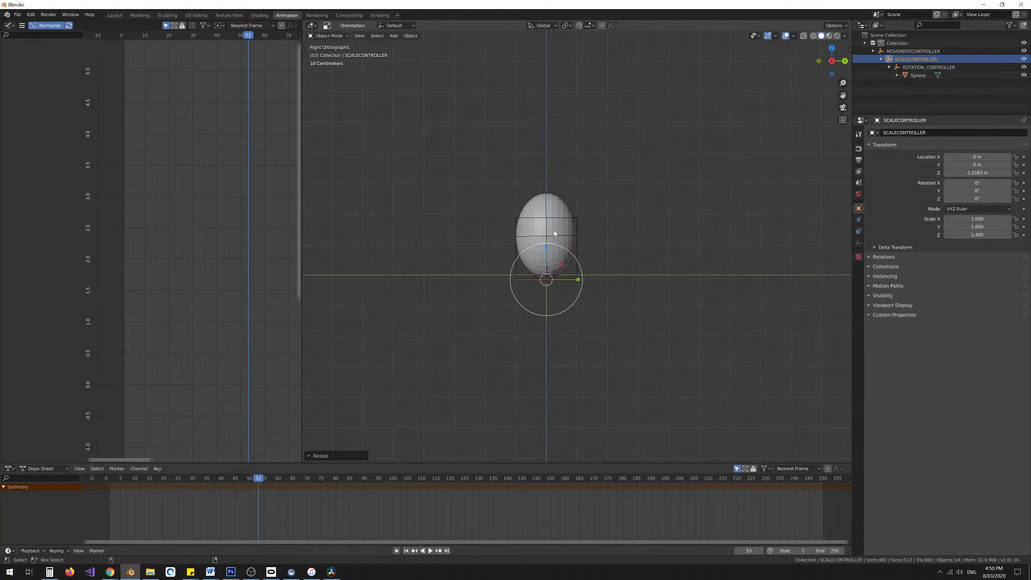
key("ctrl+z")
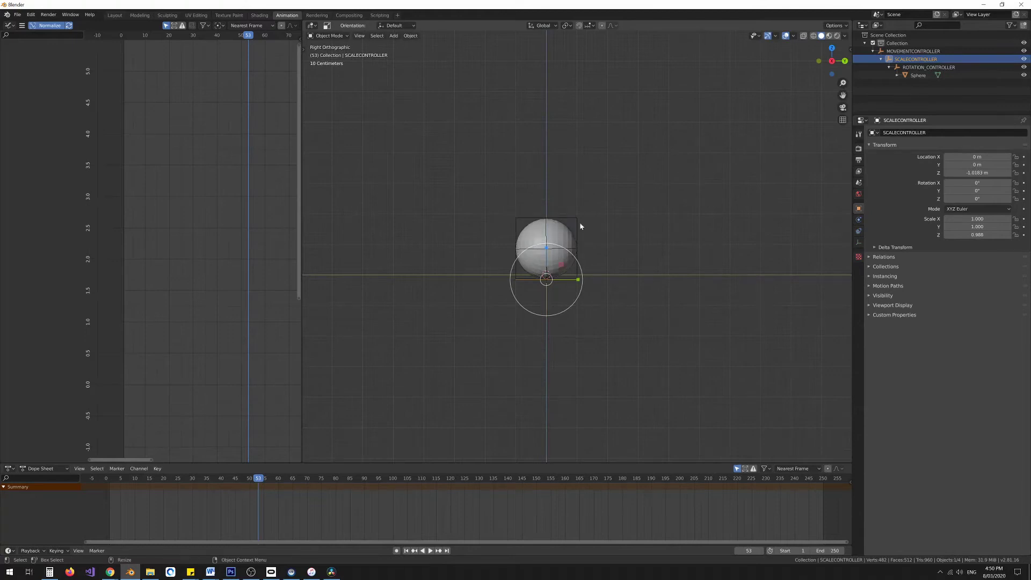
Select MOVEMENTCONTROLLER, switch from the bounce-path sketch in Photoshop back to Blender, and keyframe the raised controller at frame 0.
left_click(907, 51)
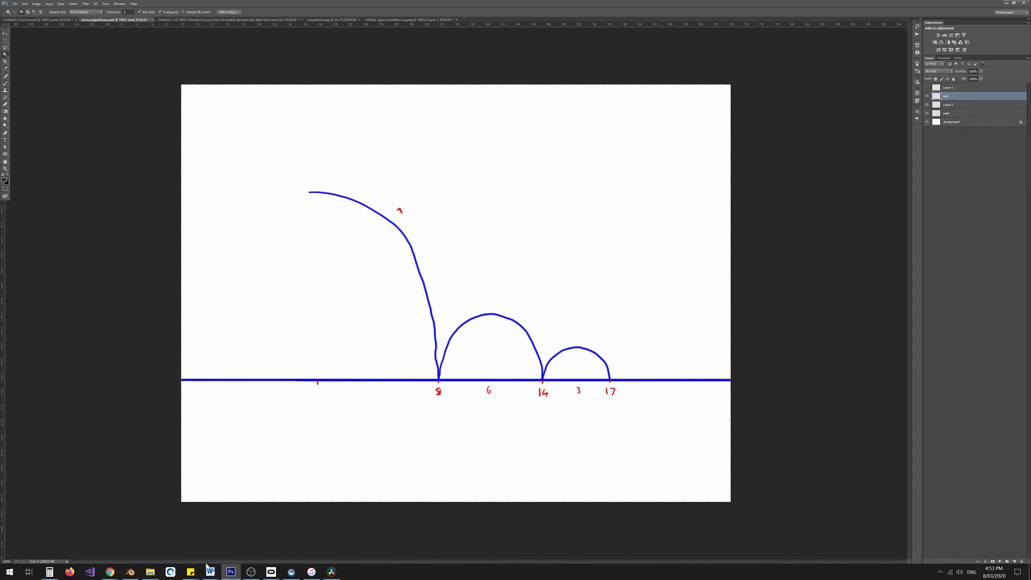
left_click(130, 571)
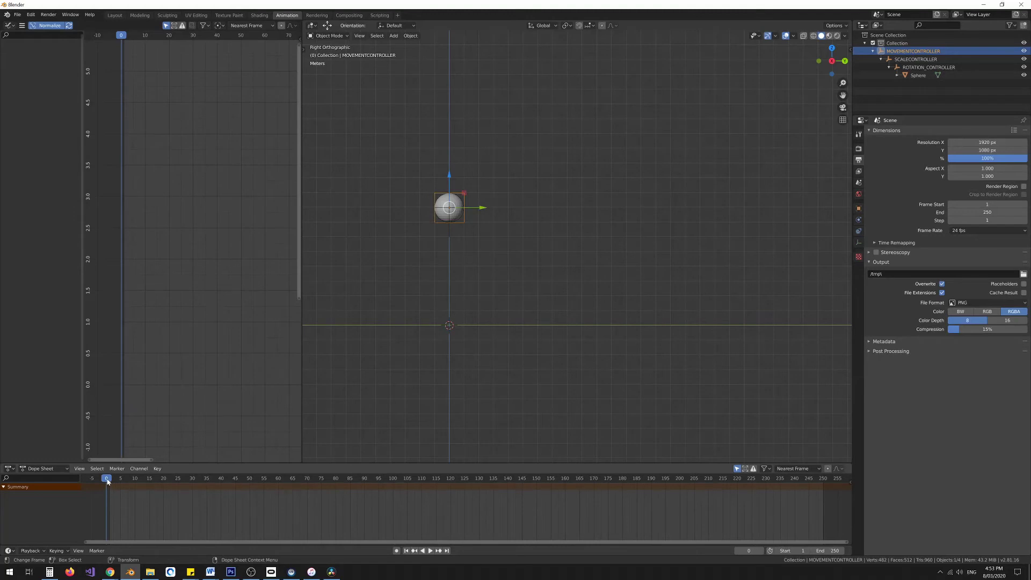
key("i")
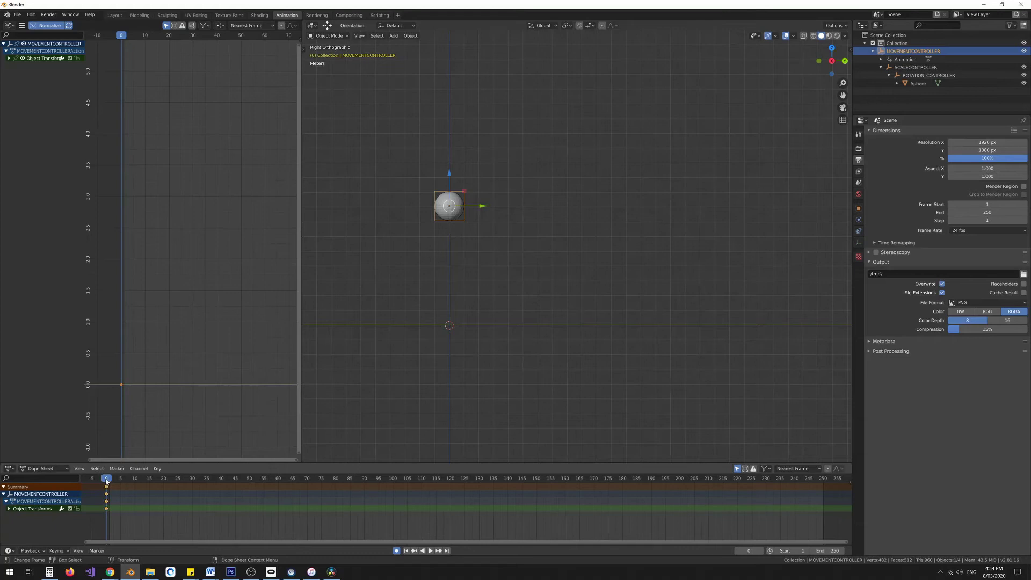
Keyframe MOVEMENTCONTROLLER at ground level away from the start along Y at frame 24, and farther along Y at frame 36.
left_click_drag(106, 482, 176, 484)
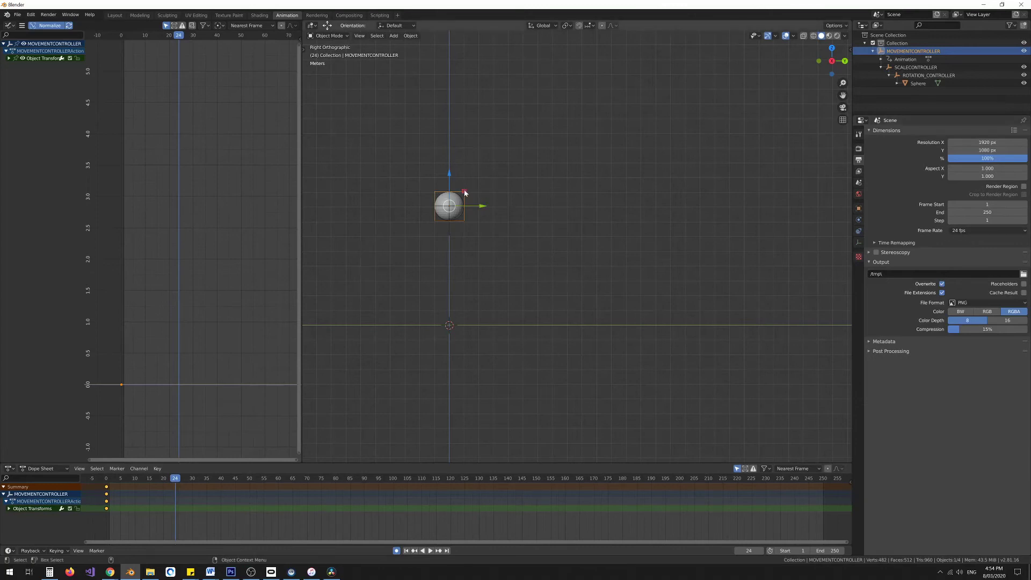
left_click_drag(465, 194, 569, 295)
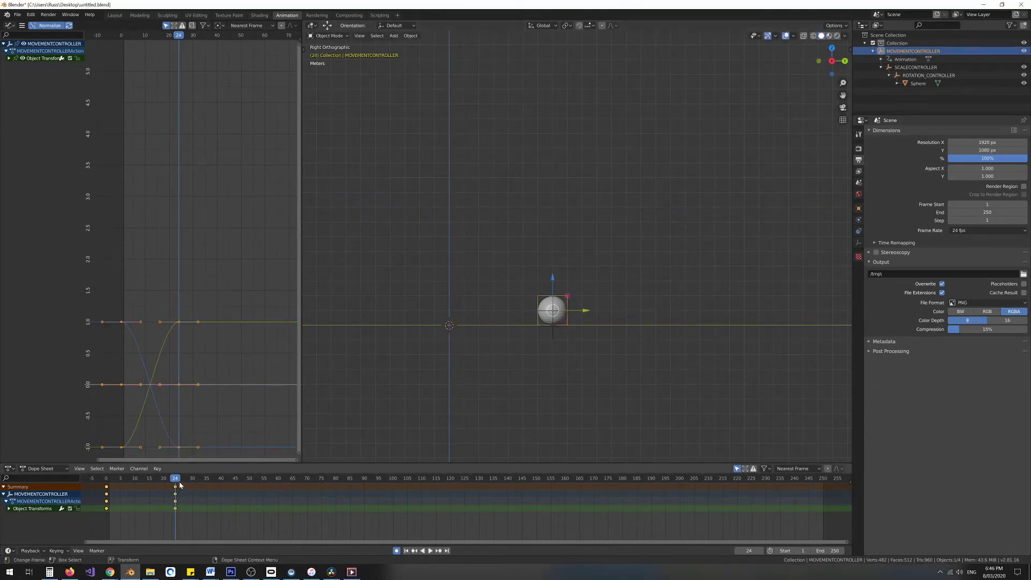
key("space")
left_click_drag(198, 483, 209, 486)
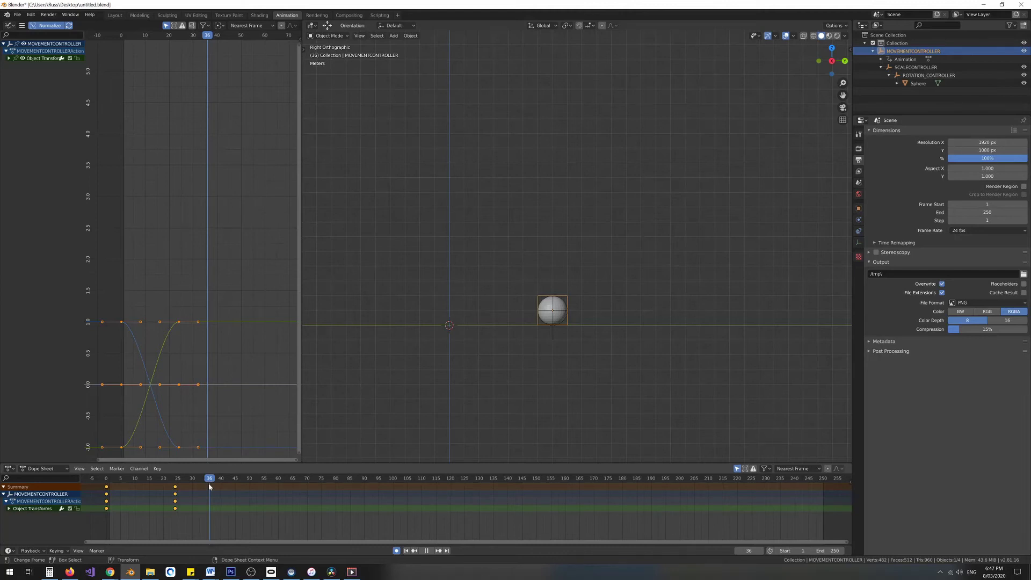
key("space")
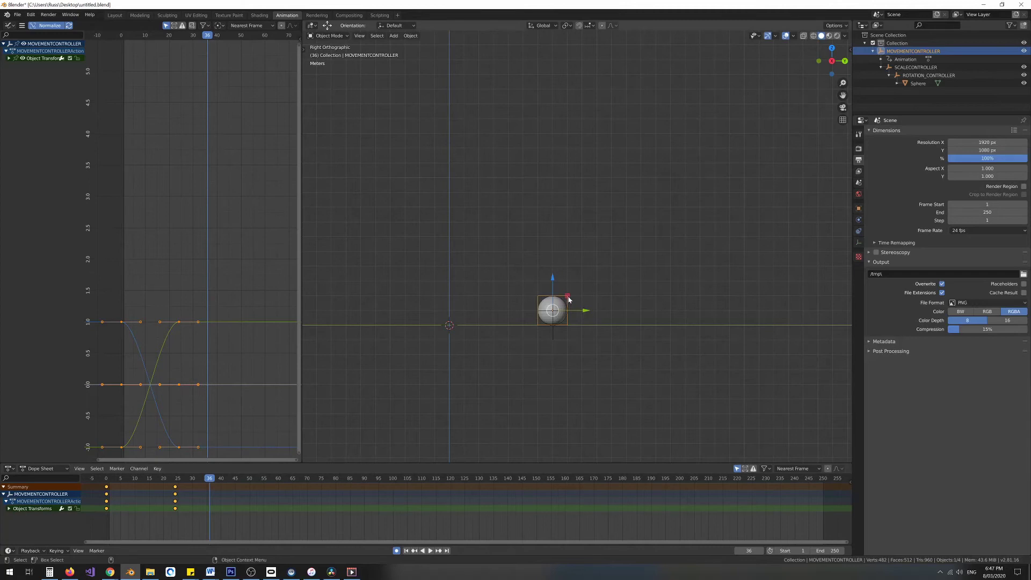
left_click_drag(584, 316, 679, 317)
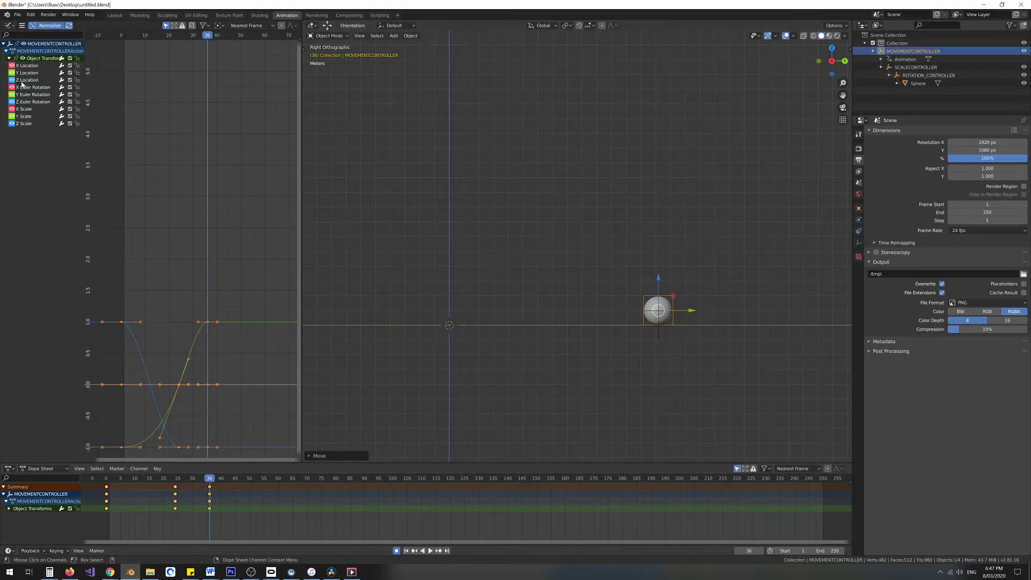
Isolate MOVEMENTCONTROLLER's Y Location curve by hiding all its other location, rotation and scale channels.
left_click(22, 66)
left_click(23, 74)
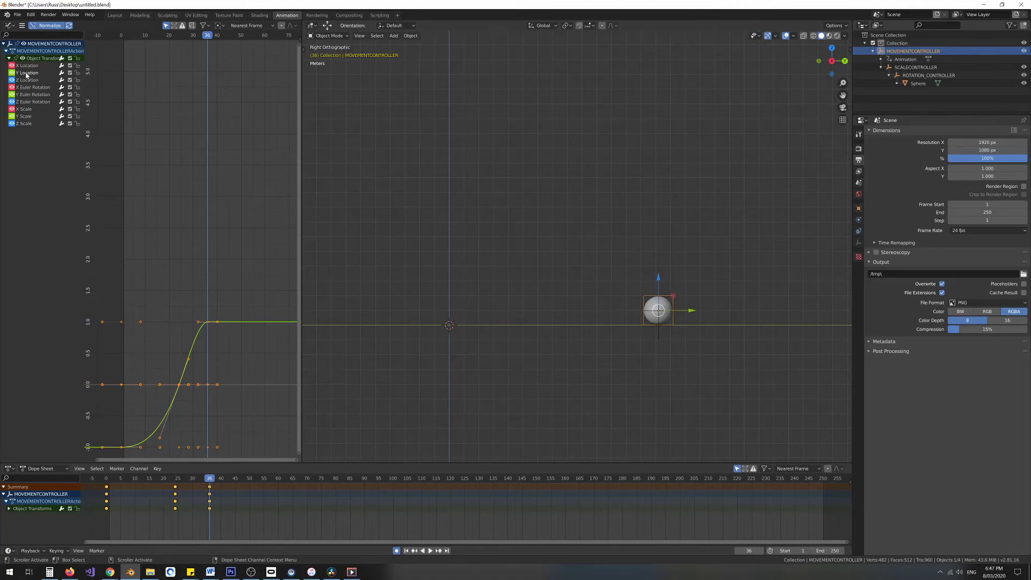
left_click_drag(12, 80, 13, 121)
left_click(12, 65)
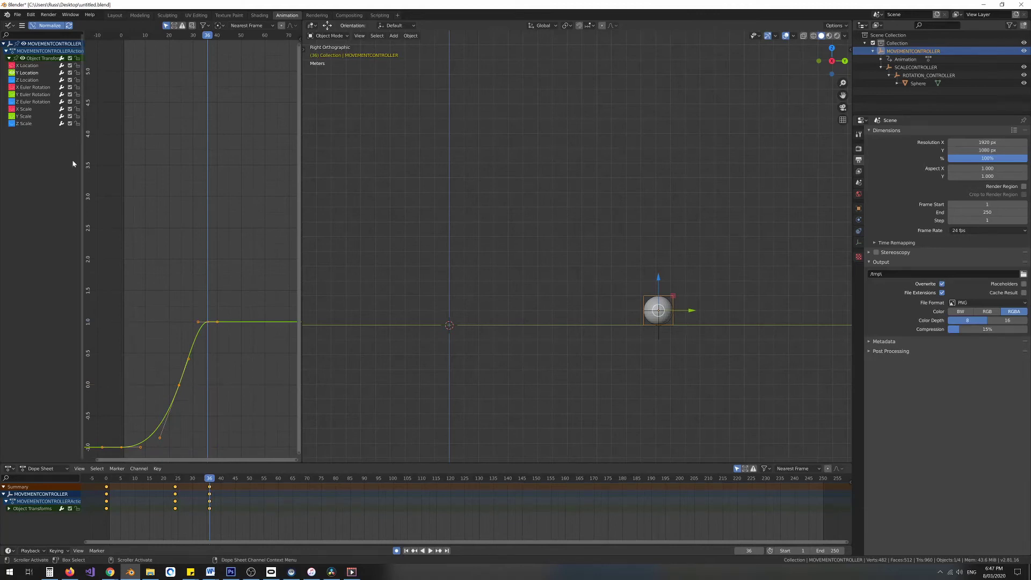
Set the interpolation mode of all Y Location keyframes to Linear.
left_click(206, 323)
right_click(208, 323)
mouse_move(208, 323)
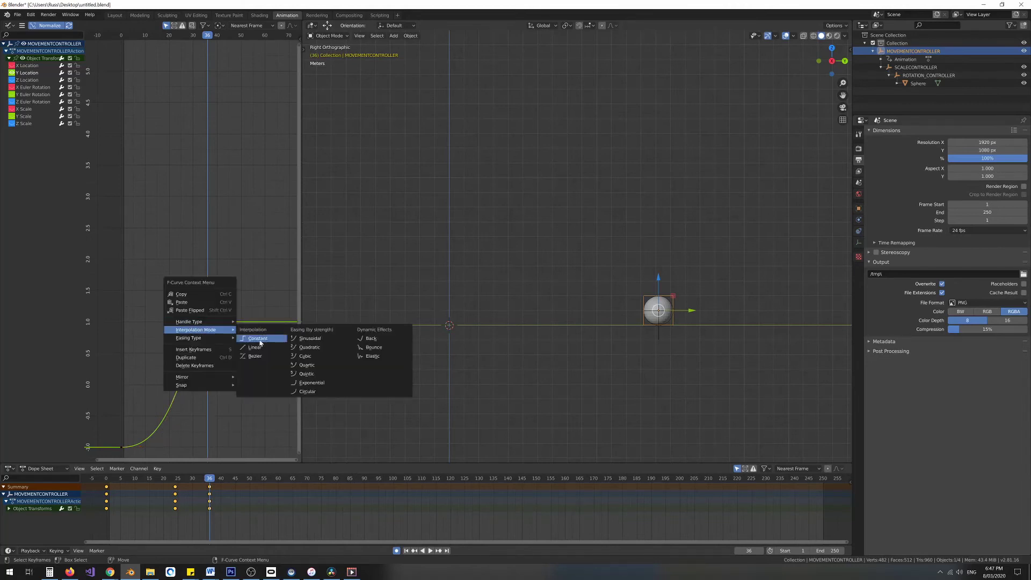
left_click(256, 348)
left_click_drag(111, 304, 240, 463)
right_click(208, 322)
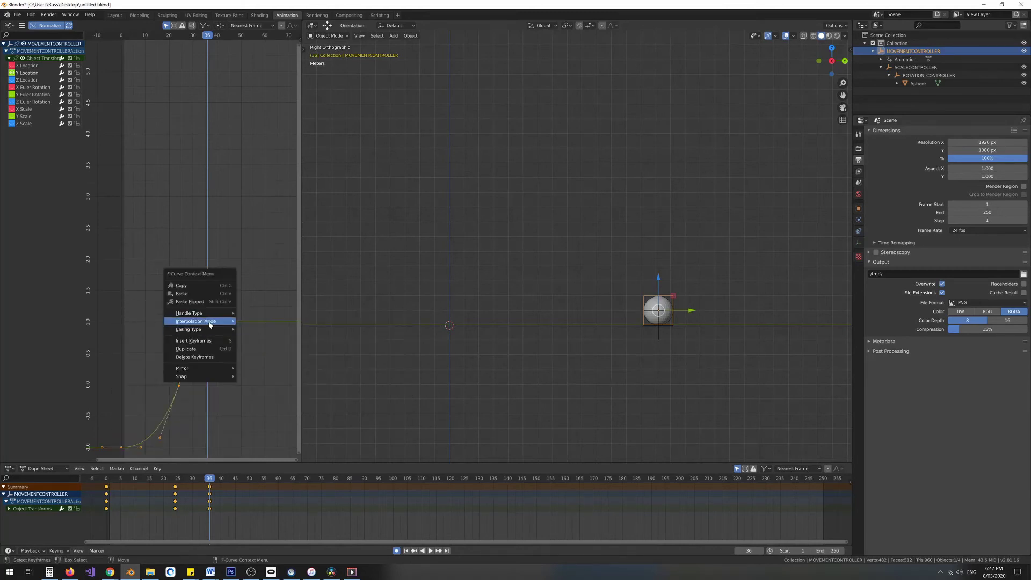
mouse_move(207, 324)
left_click(256, 339)
left_click(188, 390)
scroll(172, 393, "up", 1)
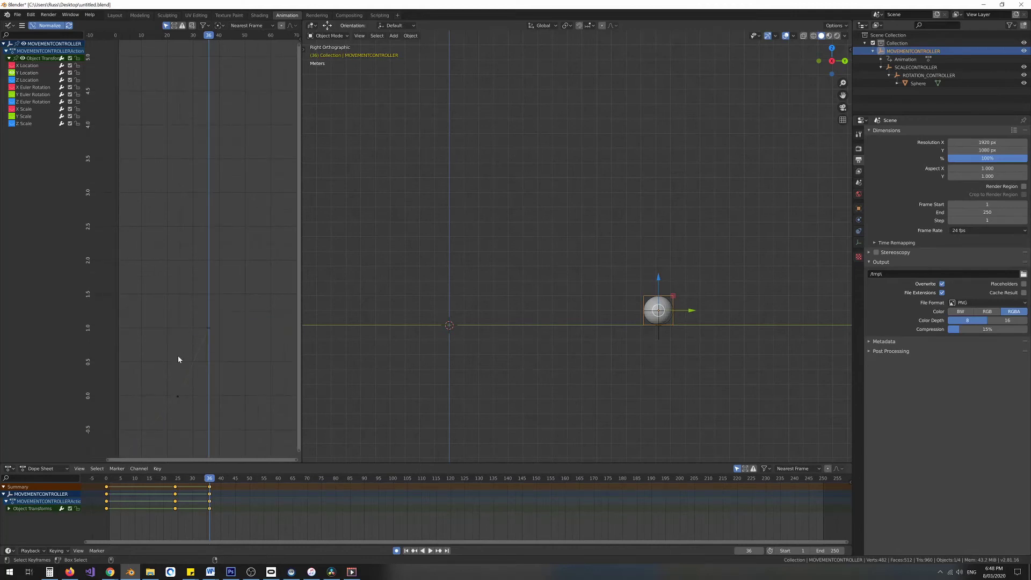
middle_click_drag(170, 352, 232, 277)
At frame 36, test different Y positions for MOVEMENTCONTROLLER and place it slightly closer to the first ground contact.
mouse_move(237, 36)
left_mouse_down()
mouse_move(153, 46)
mouse_move(247, 47)
left_mouse_up()
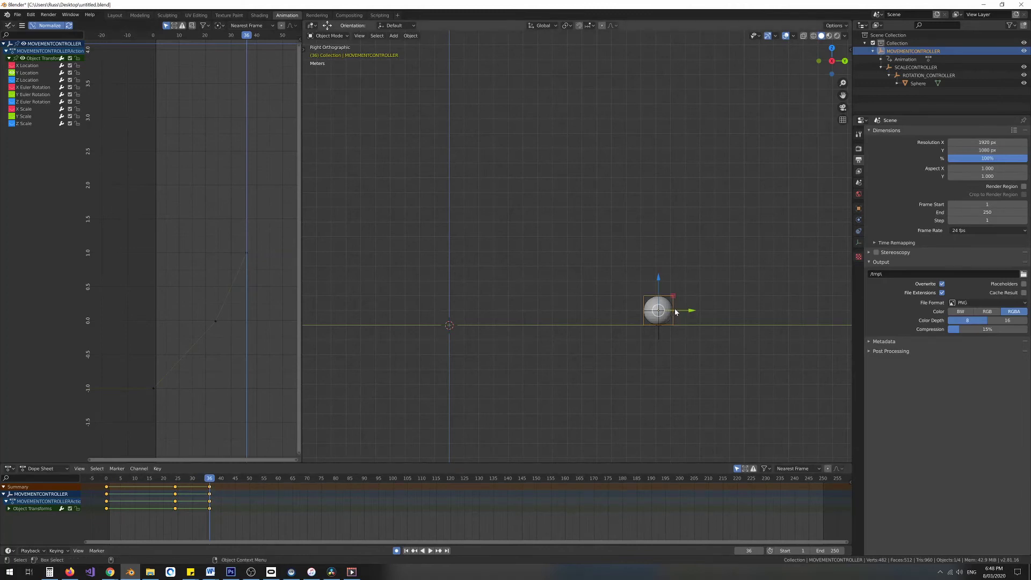
left_click_drag(687, 311, 714, 309)
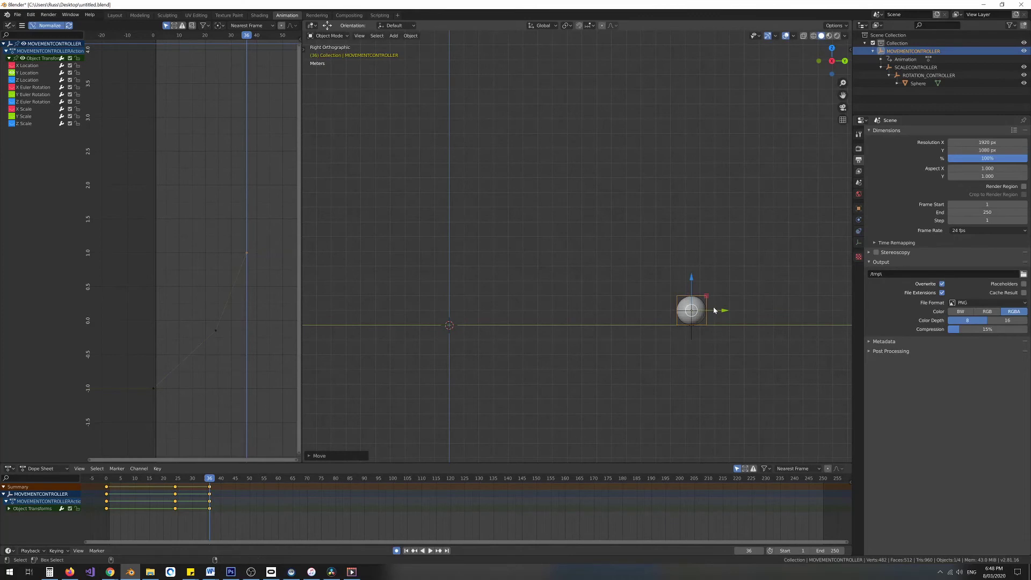
key("ctrl+z")
left_click_drag(682, 313, 630, 313)
key("ctrl+z")
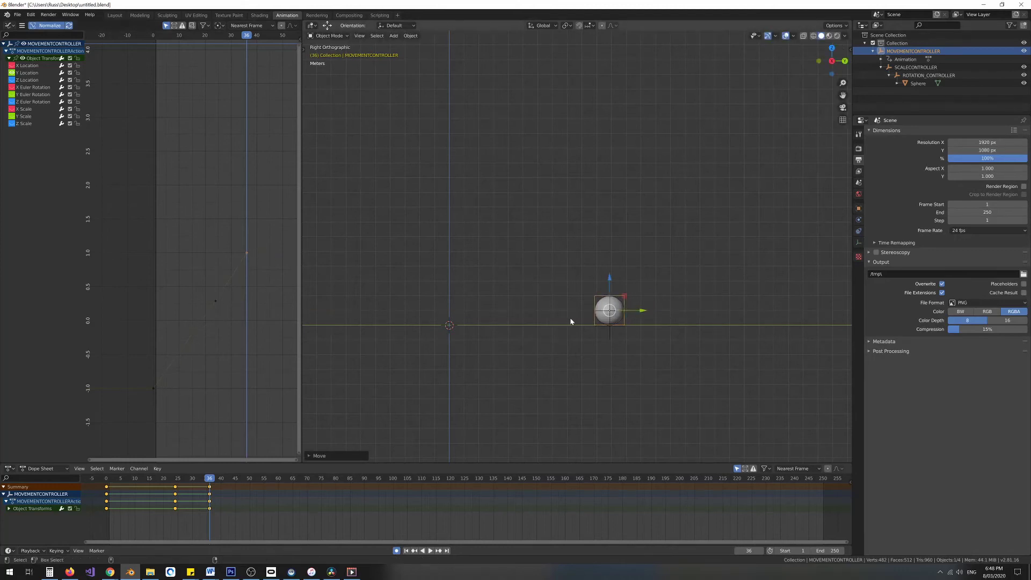
key("ctrl+z")
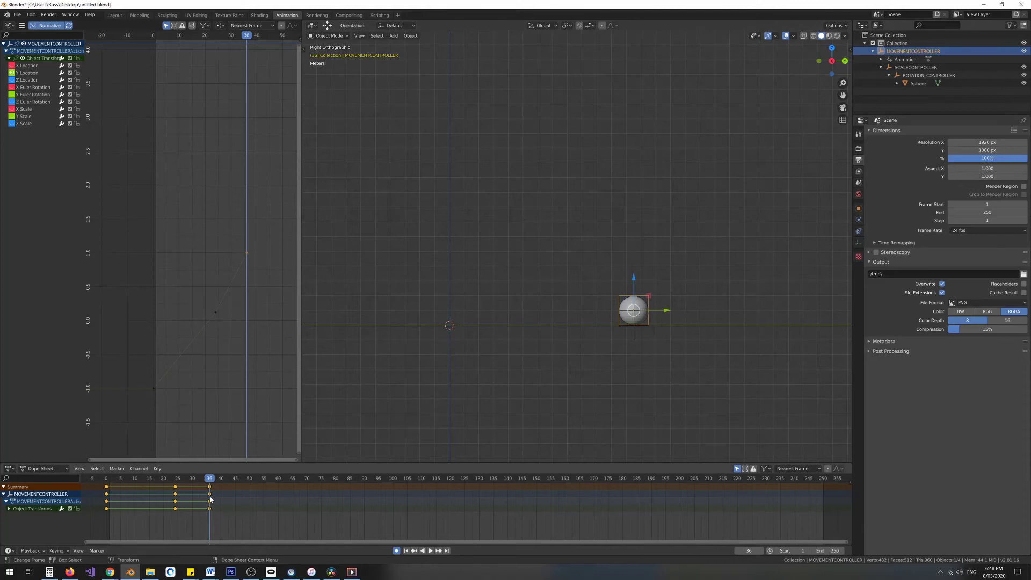
Shift MOVEMENTCONTROLLER's frame 36 keyframe to frame 42.
left_click_drag(209, 488, 210, 491)
left_click(210, 488)
left_click_drag(209, 490, 186, 481)
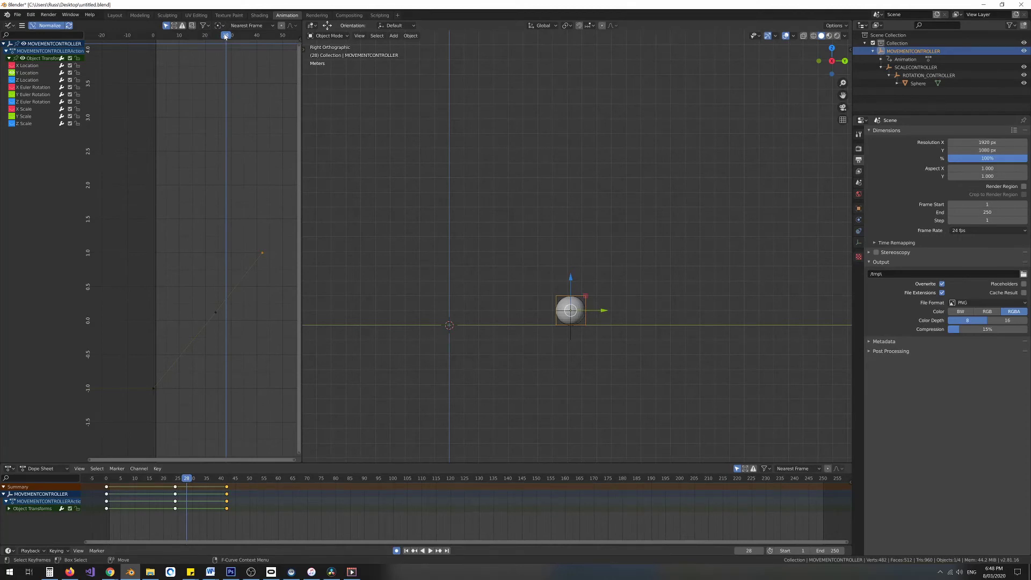
Play back and scrub the animation between frames 0 and 42 to check the controller's horizontal travel.
left_click_drag(225, 36, 158, 41)
key("space")
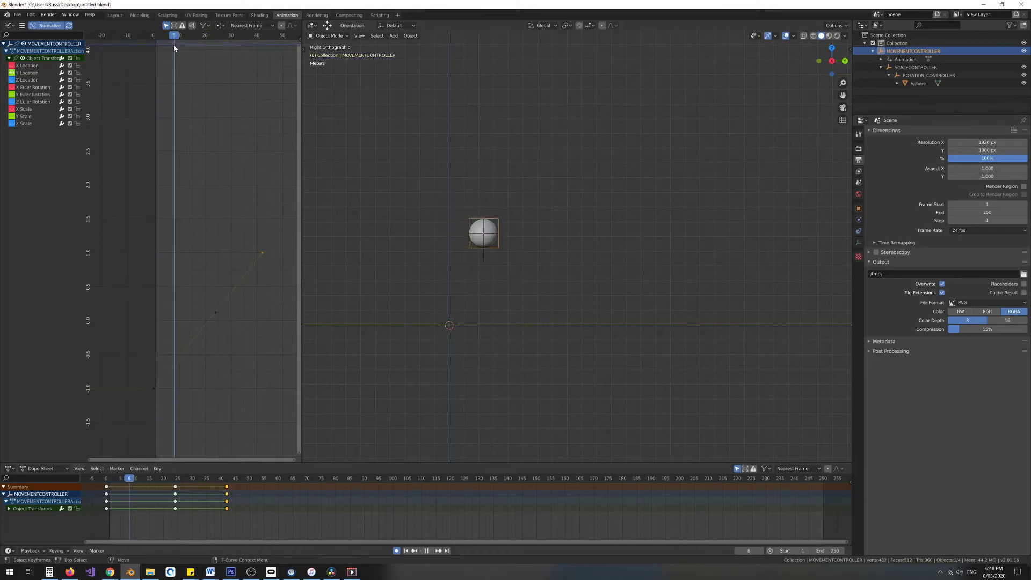
key("Escape")
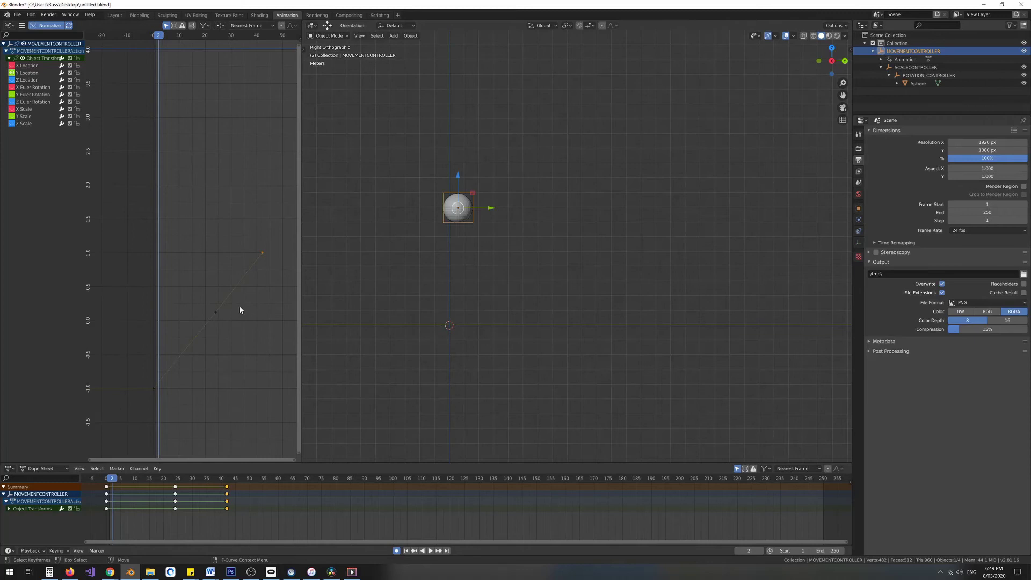
key("space")
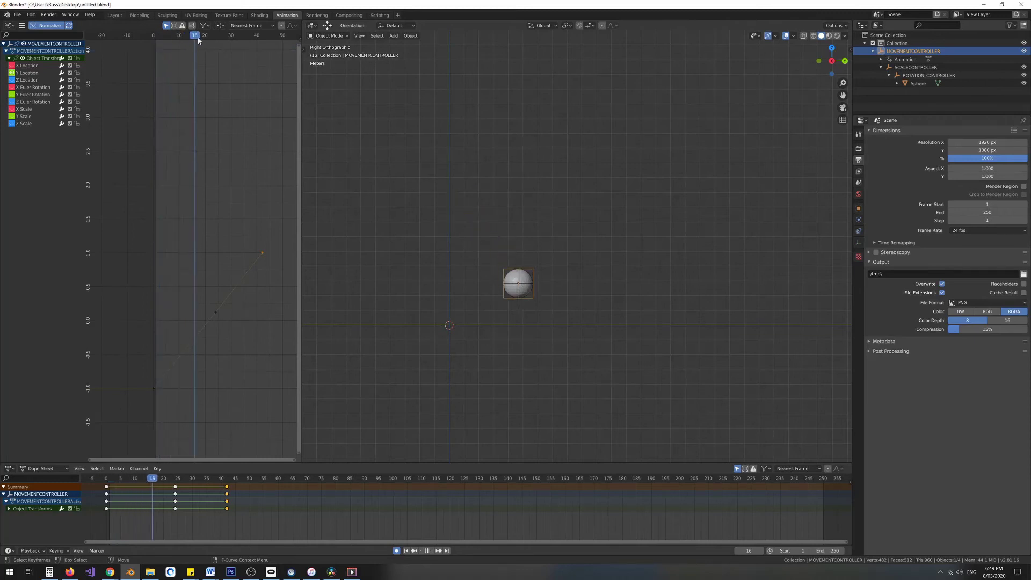
left_click_drag(249, 43, 263, 43)
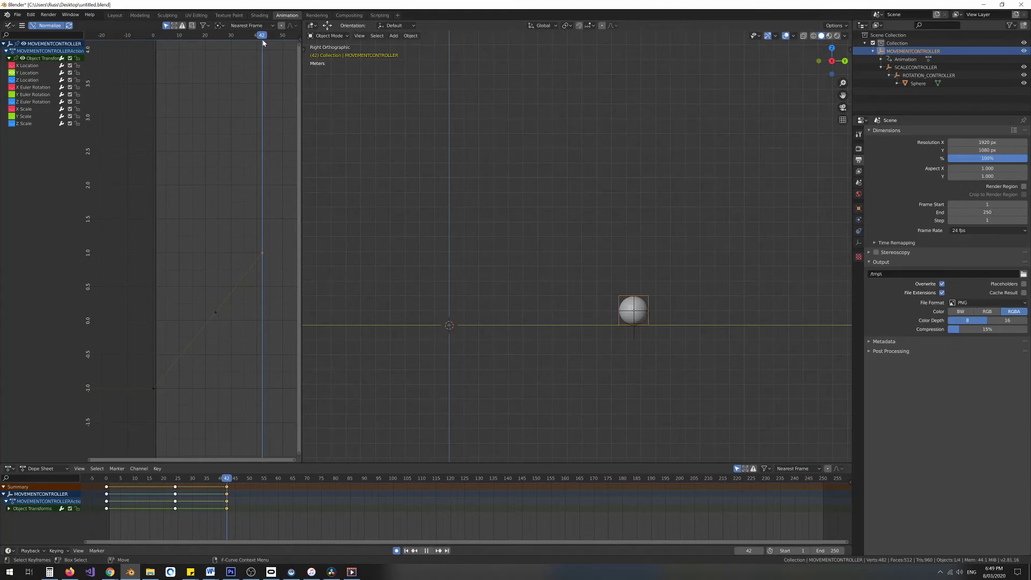
left_click_drag(263, 43, 155, 40)
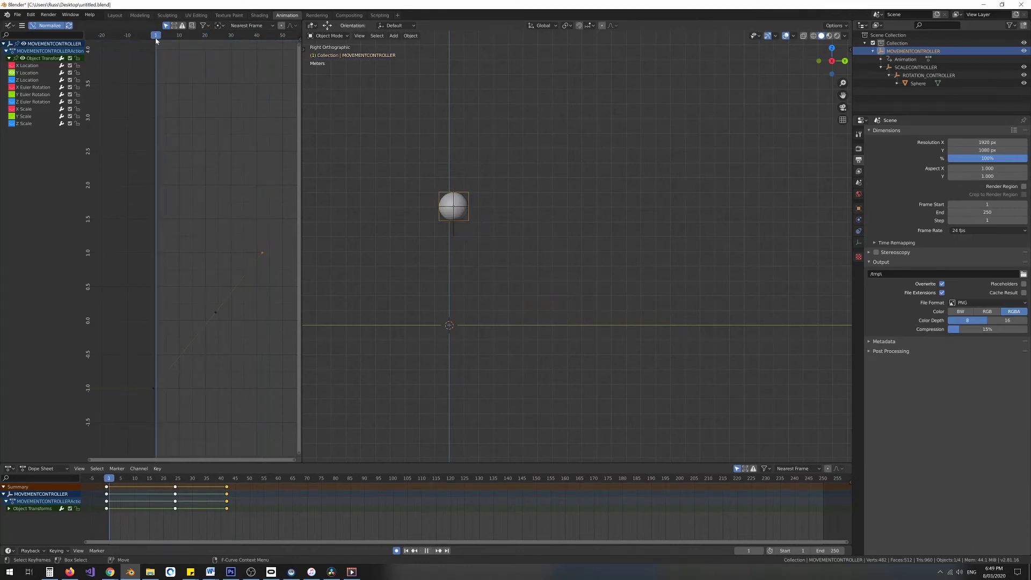
left_click(175, 479)
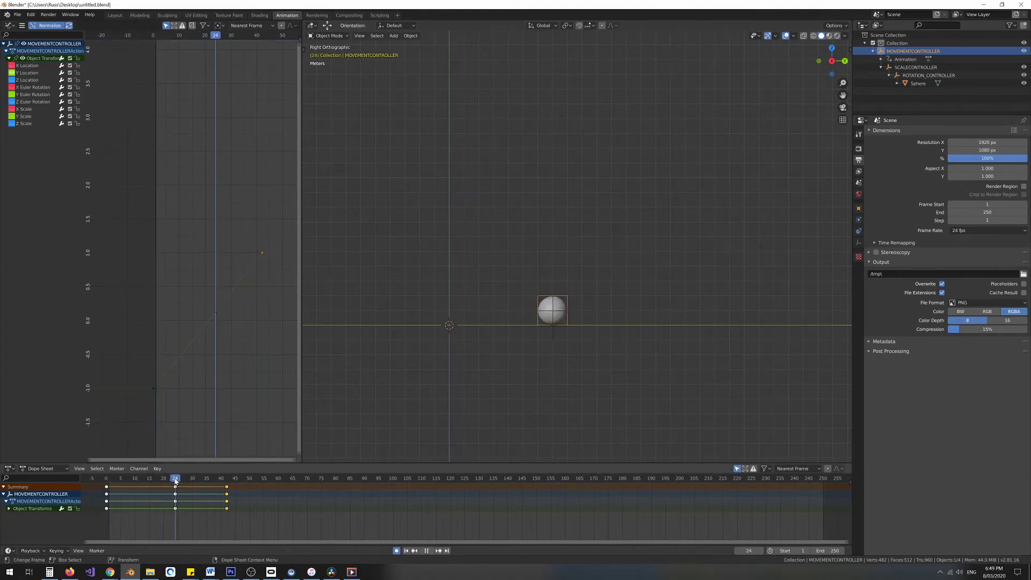
left_click(227, 481)
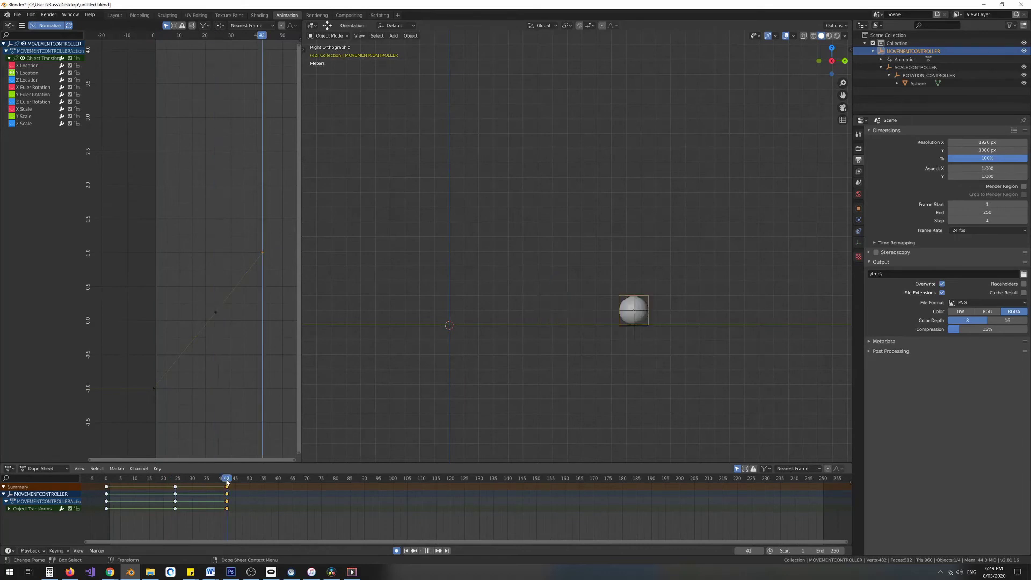
Keyframe MOVEMENTCONTROLLER's third ground contact farther along Y at frame 55, fine-tuning its distance.
left_click_drag(227, 480, 264, 481)
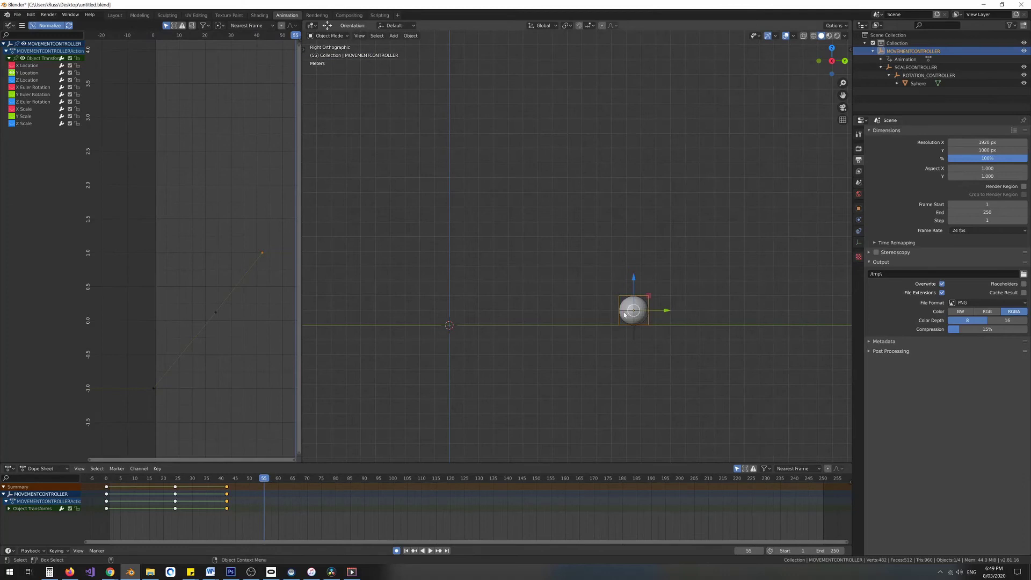
left_click_drag(655, 312, 709, 310)
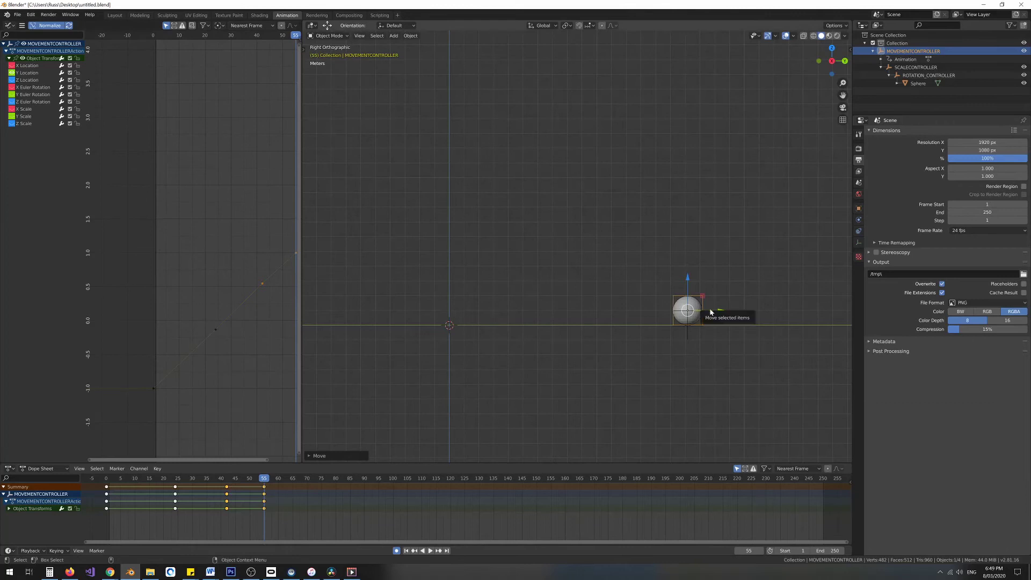
left_click_drag(711, 312, 709, 312)
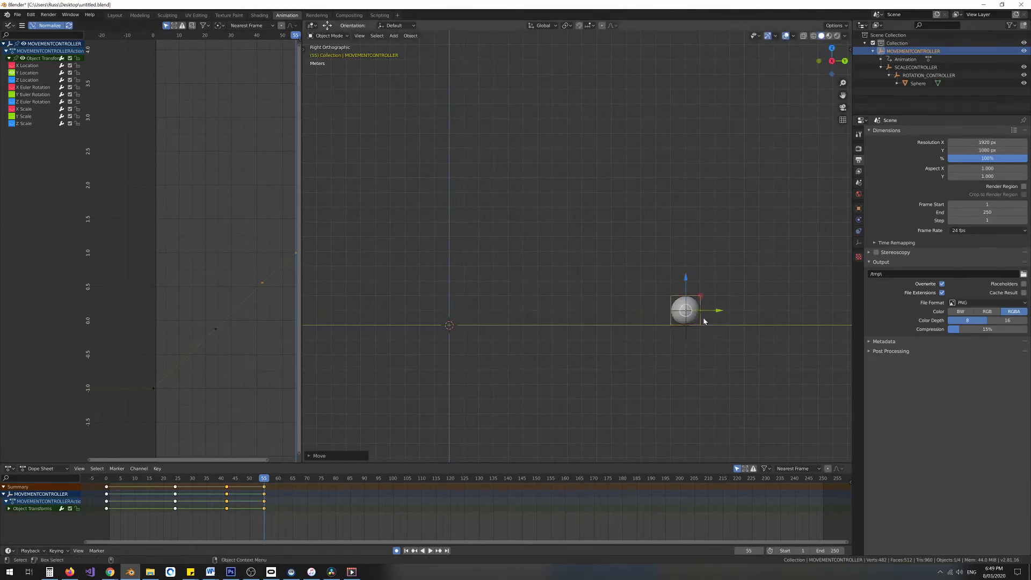
left_click_drag(711, 312, 704, 314)
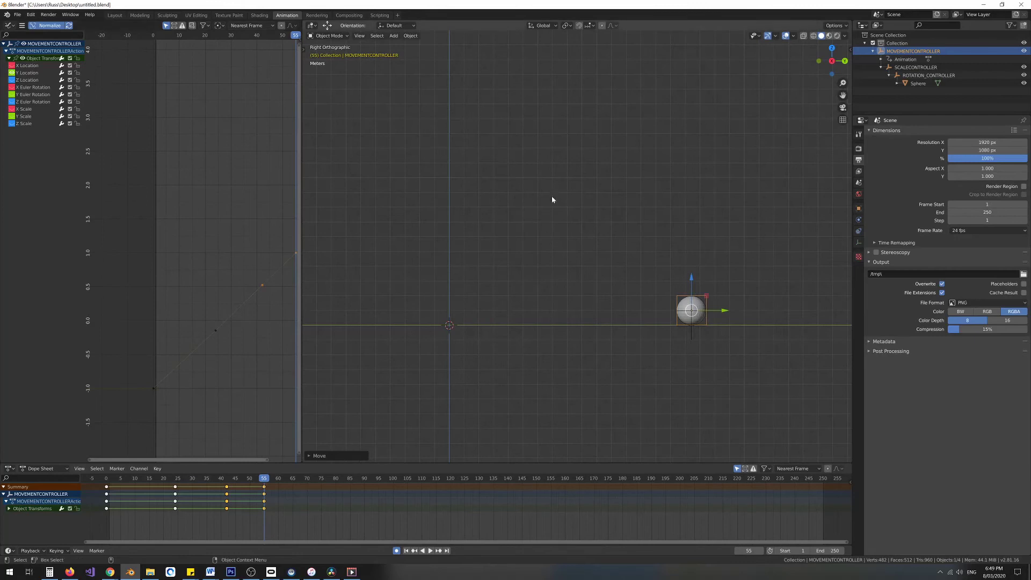
Raise MOVEMENTCONTROLLER along Z at frame 33 for the first bounce peak and to a lower height at frame 49.
left_click_drag(263, 479, 102, 487)
mouse_move(195, 479)
left_mouse_down()
mouse_move(258, 486)
mouse_move(143, 482)
mouse_move(227, 482)
mouse_move(176, 484)
mouse_move(201, 485)
left_mouse_up()
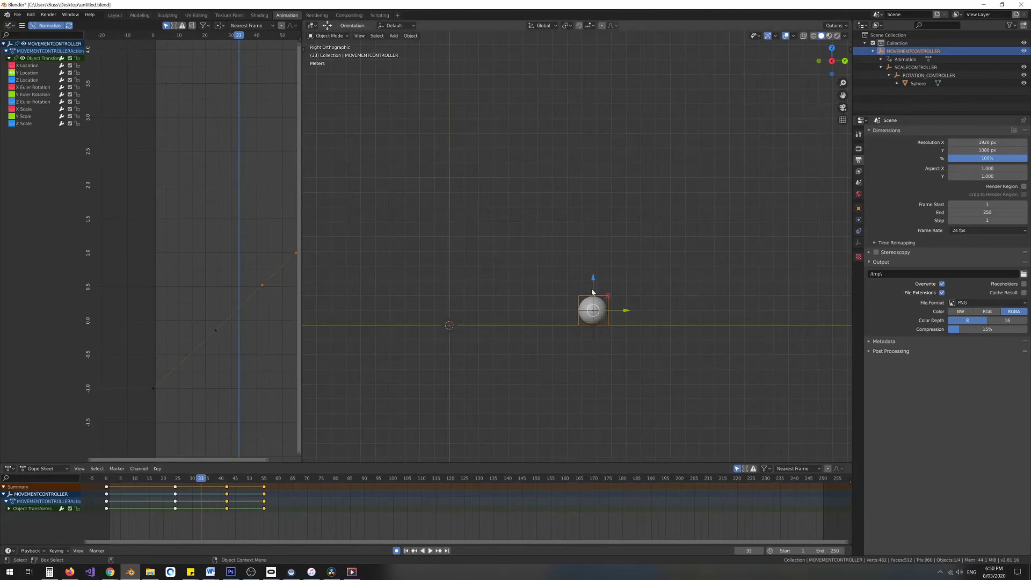
left_click_drag(593, 292, 596, 218)
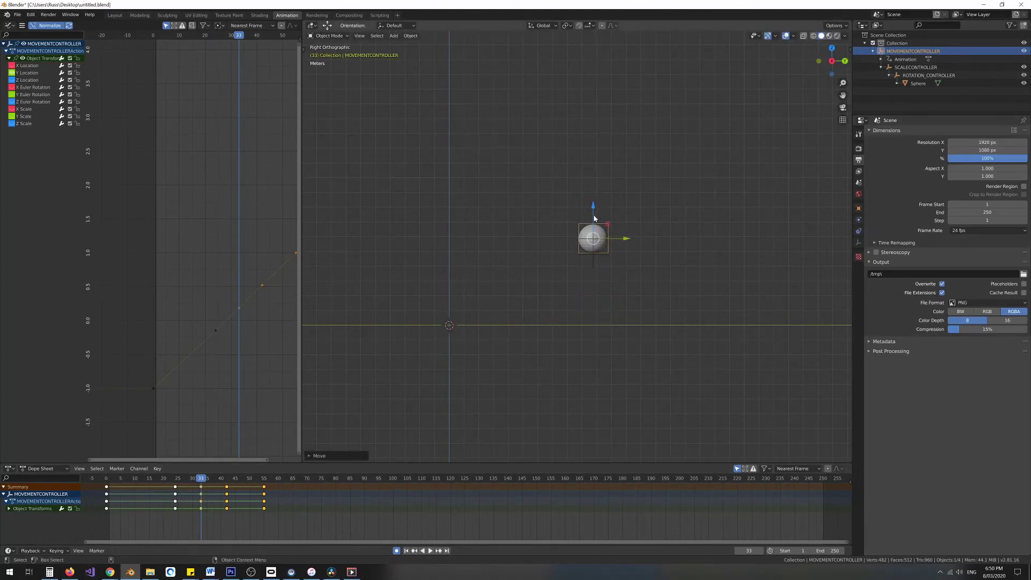
left_click_drag(203, 483, 248, 477)
left_click_drag(662, 295, 666, 259)
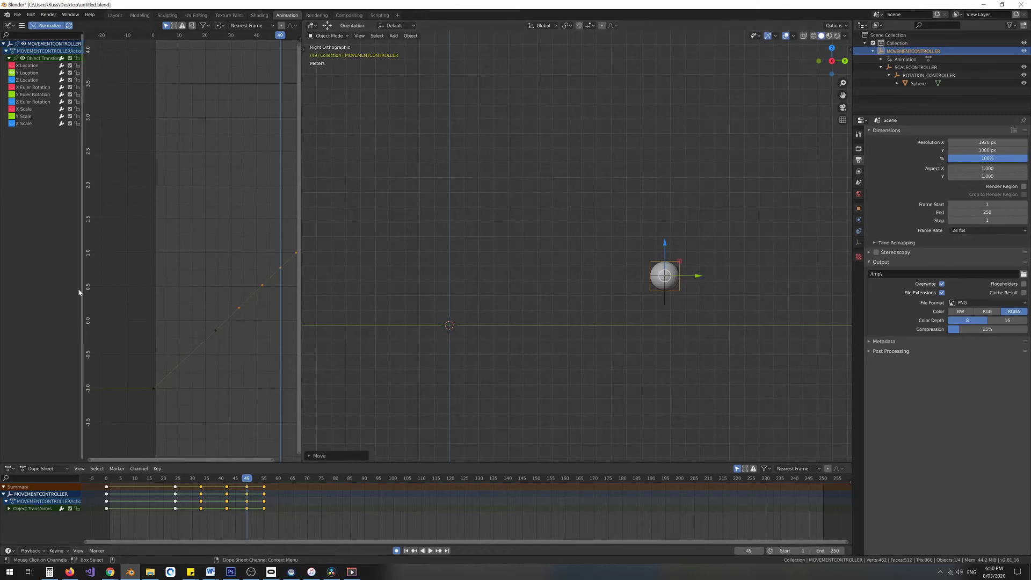
Isolate the Z Location curve and make the handles of its bounce keyframes free.
left_click(11, 79)
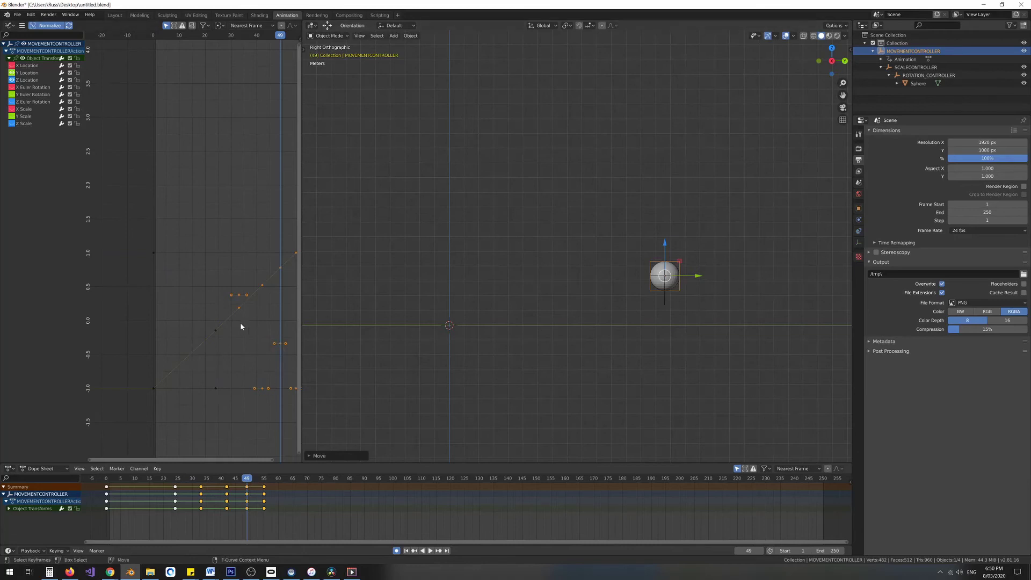
left_click(12, 73)
mouse_move(184, 260)
left_mouse_down()
mouse_move(215, 320)
mouse_move(299, 430)
left_mouse_up()
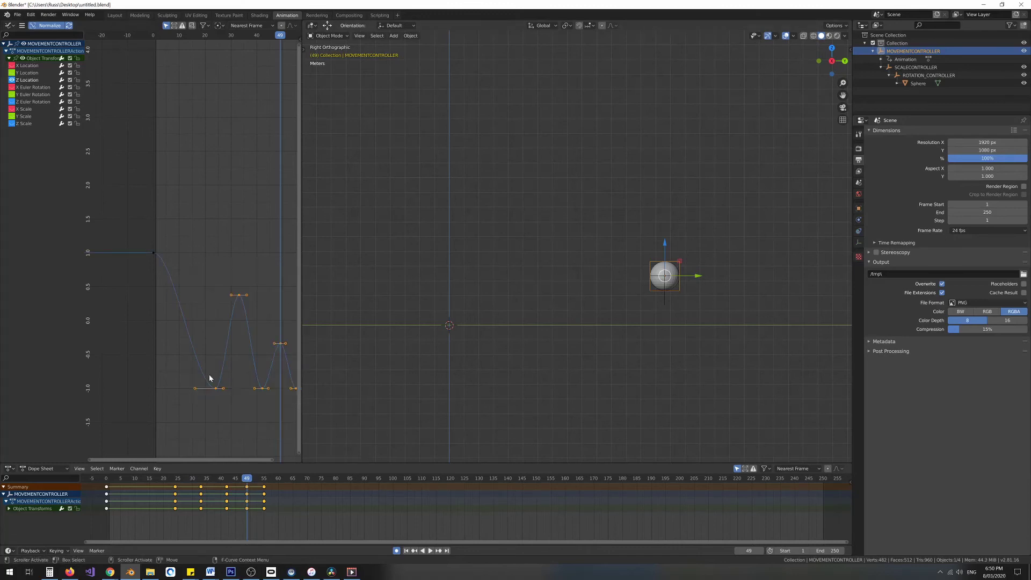
right_click(215, 391)
left_click(264, 379)
Raise both handles of the Z Location keyframe at frame 24 to form a sharp ground contact.
left_click(215, 389)
left_click_drag(194, 388, 224, 384)
key("g")
left_click(218, 369)
Raise the left and right handles of the frame 42 Z Location keyframe to sharpen the second ground contact.
left_click(254, 389)
key("g")
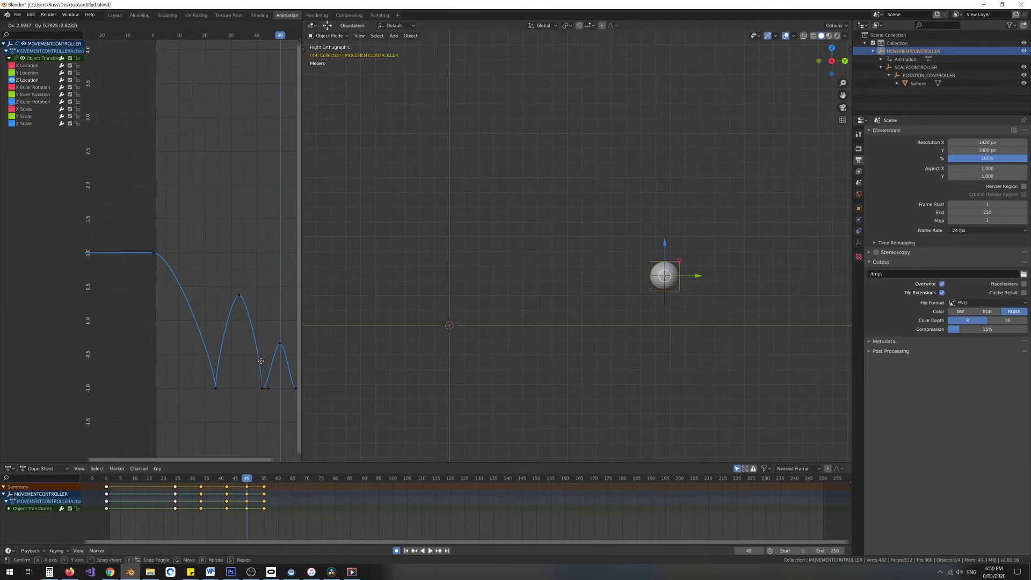
left_click(261, 361)
left_click(267, 387)
key("g")
left_click(264, 360)
Widen the graph area and raise the incoming handle of the Z Location keyframe at frame 55.
left_click(295, 386)
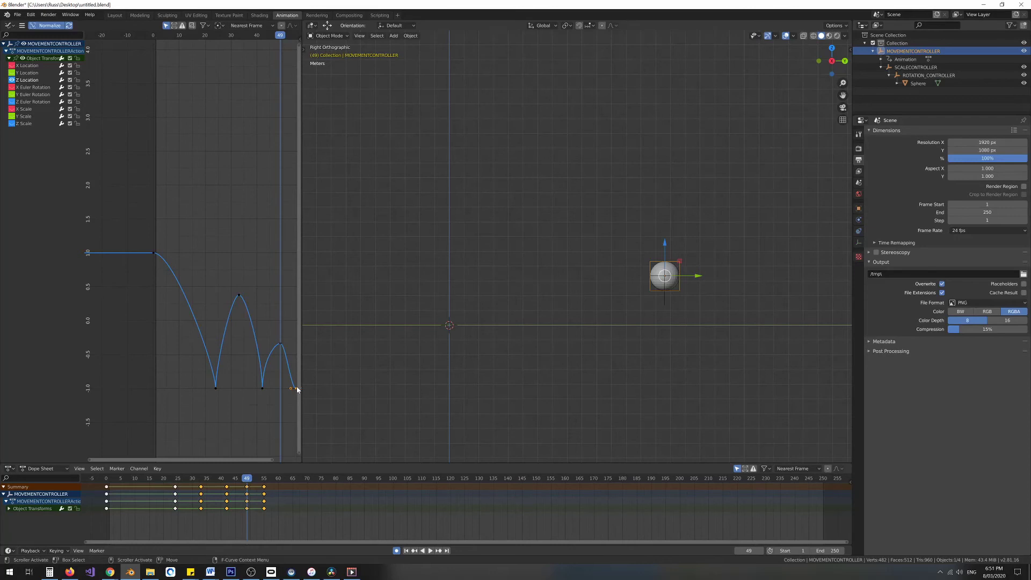
left_click_drag(300, 386, 342, 388)
key("g")
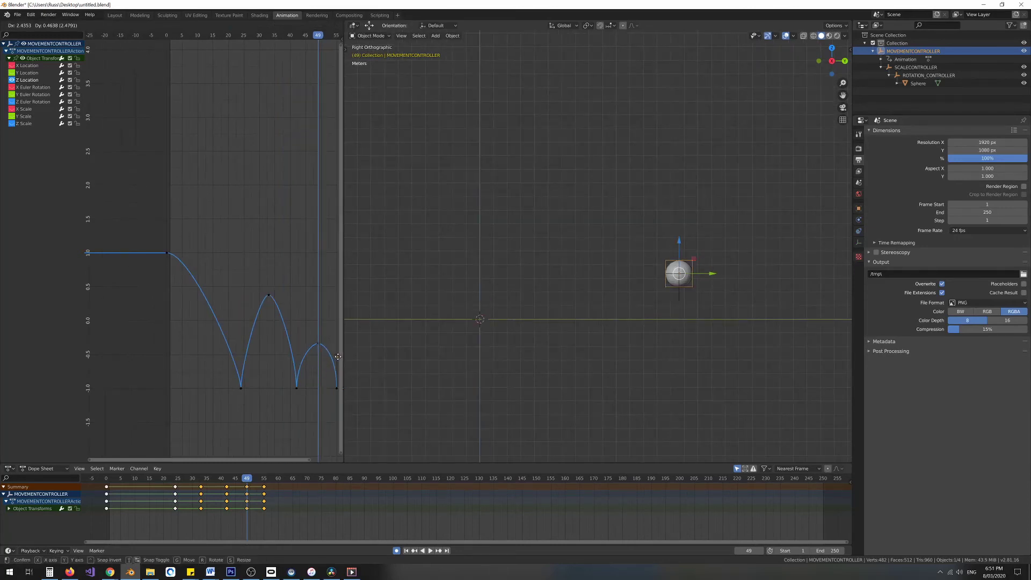
left_click(337, 358)
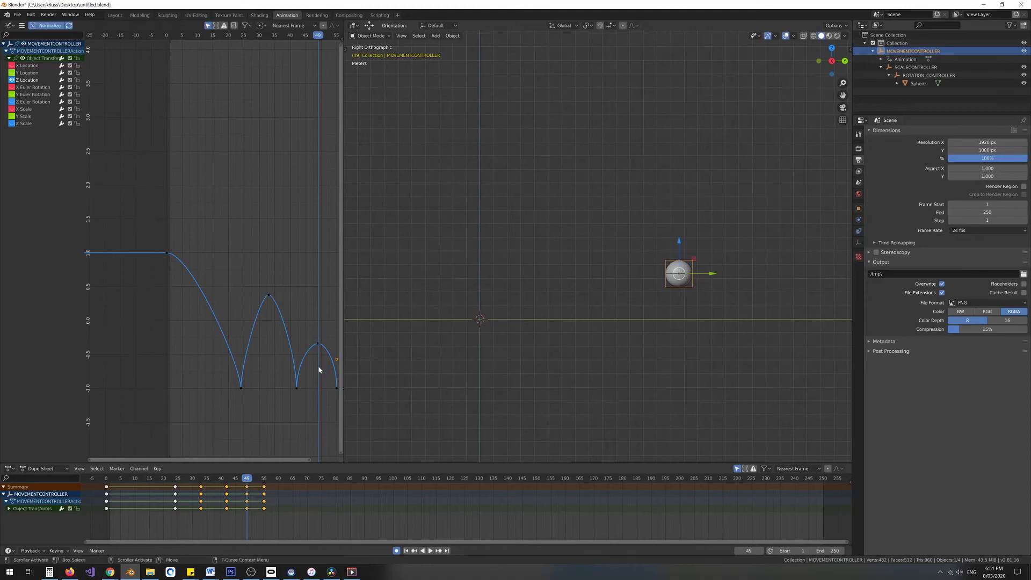
Play the bounce animation from near the start to check the sharpened ground contacts, and return to the first frames.
left_click_drag(245, 478, 118, 478)
key("space")
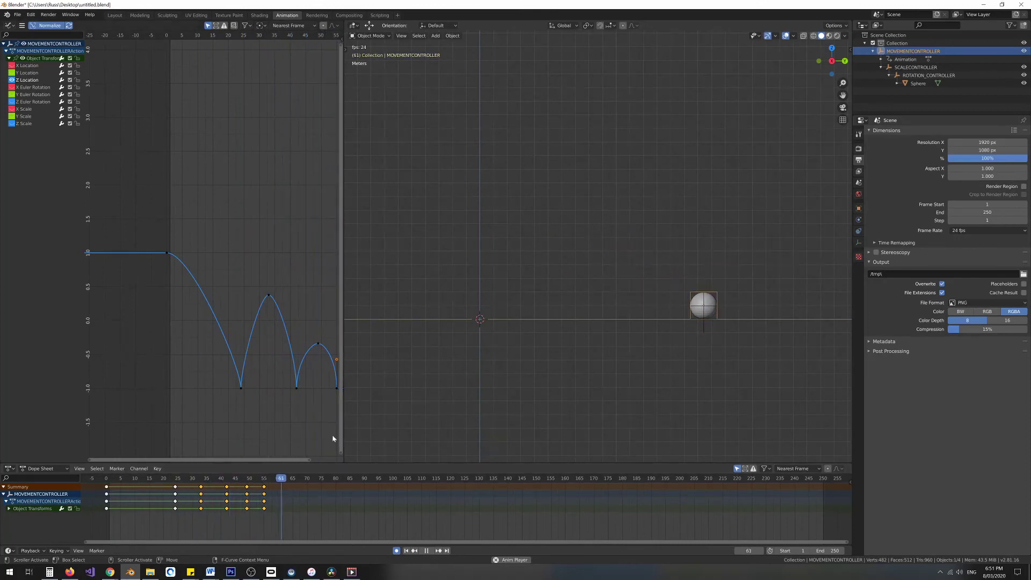
key("space")
left_click_drag(245, 478, 109, 478)
Show the Y Location curve alongside Z Location, replay the animation from the start, and stop on the first ground contact at frame 24.
left_click_drag(11, 72, 11, 65)
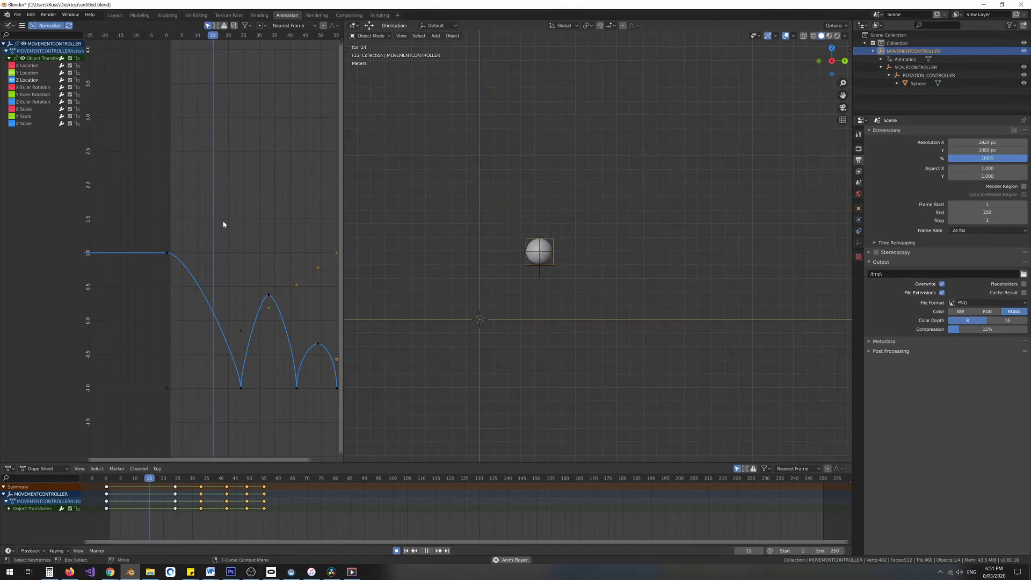
key("space")
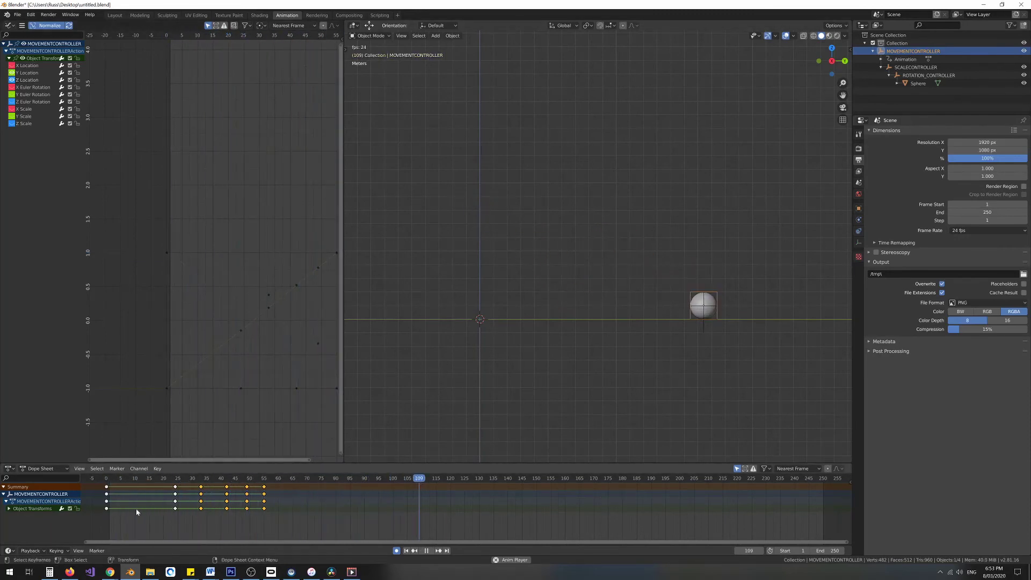
left_click(106, 478)
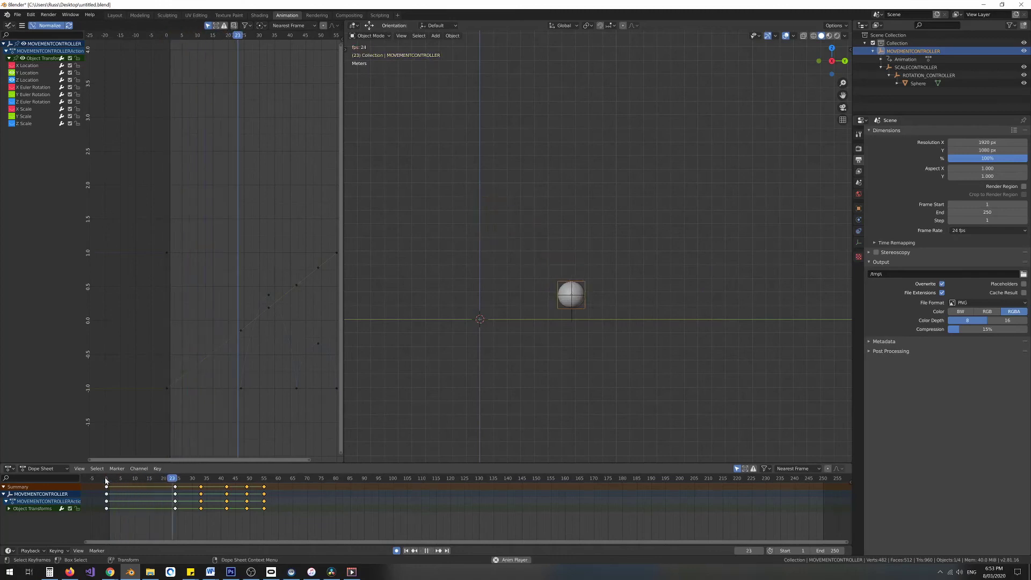
key("space")
left_click_drag(107, 478, 176, 468)
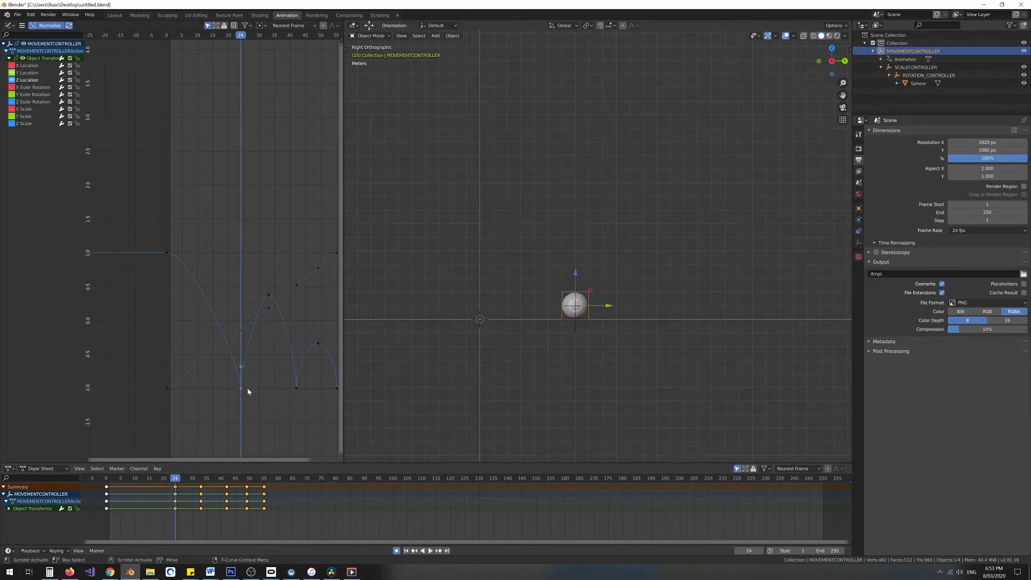
Give the Z Location keyframe at frame 24 Quadratic interpolation with Ease Out easing.
left_click(242, 389)
scroll(234, 349, "up", 1)
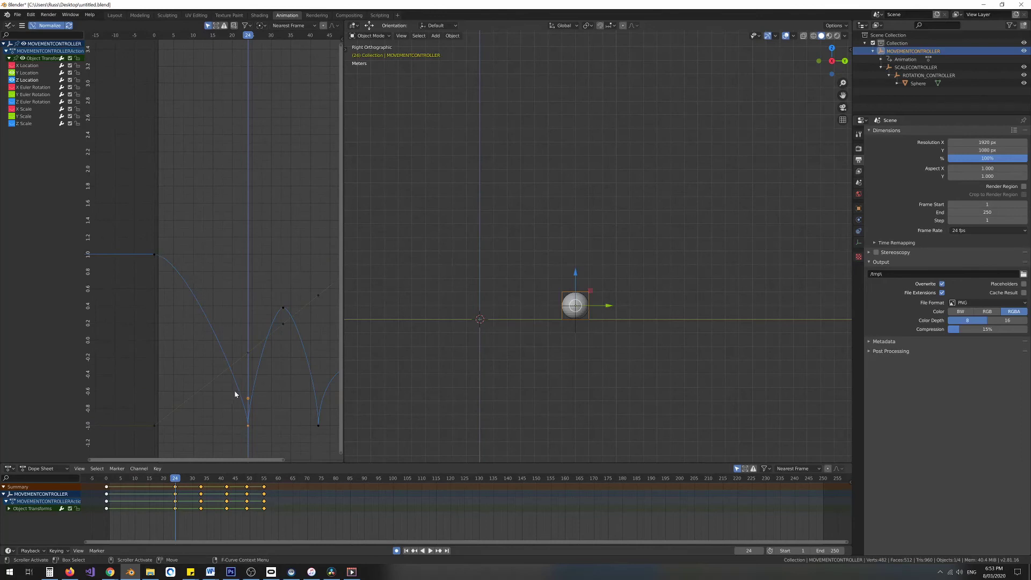
right_click(248, 428)
mouse_move(248, 418)
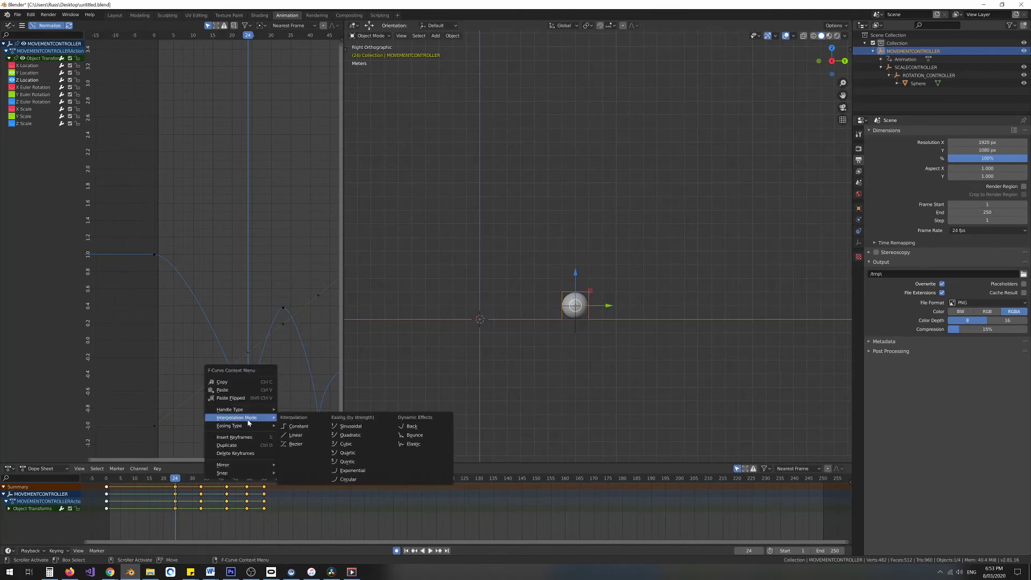
left_click(346, 435)
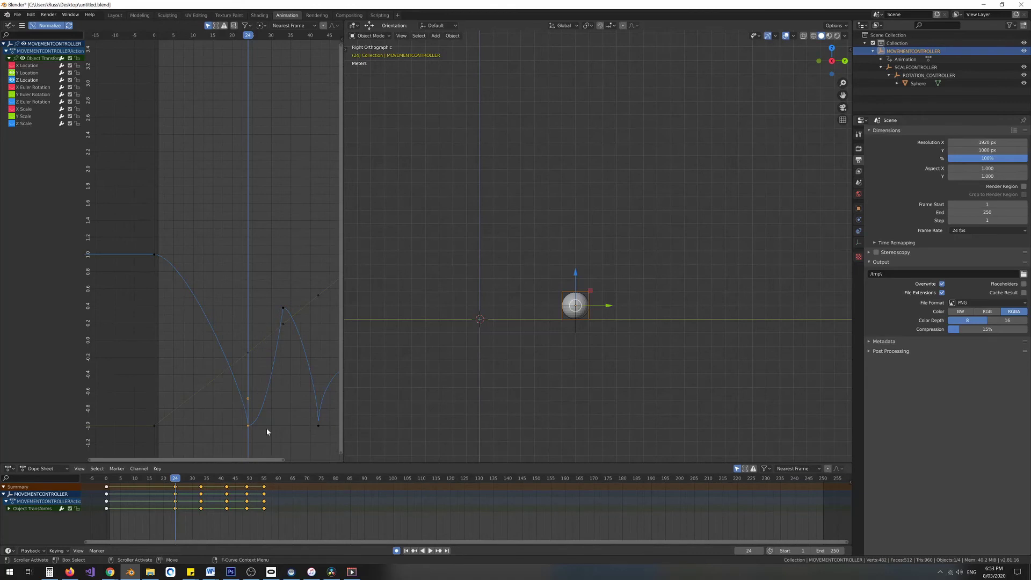
right_click(248, 428)
mouse_move(249, 428)
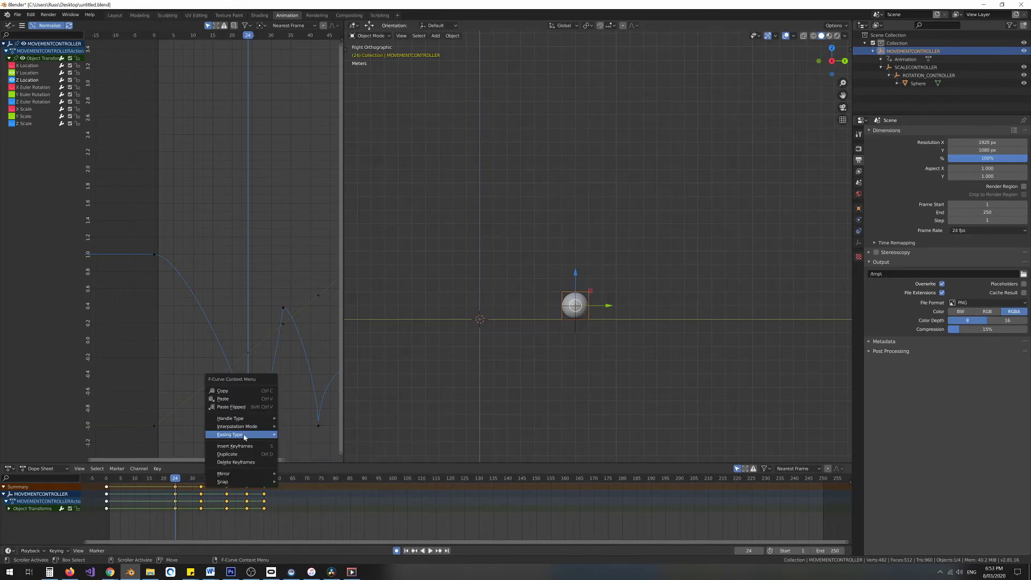
left_click(288, 451)
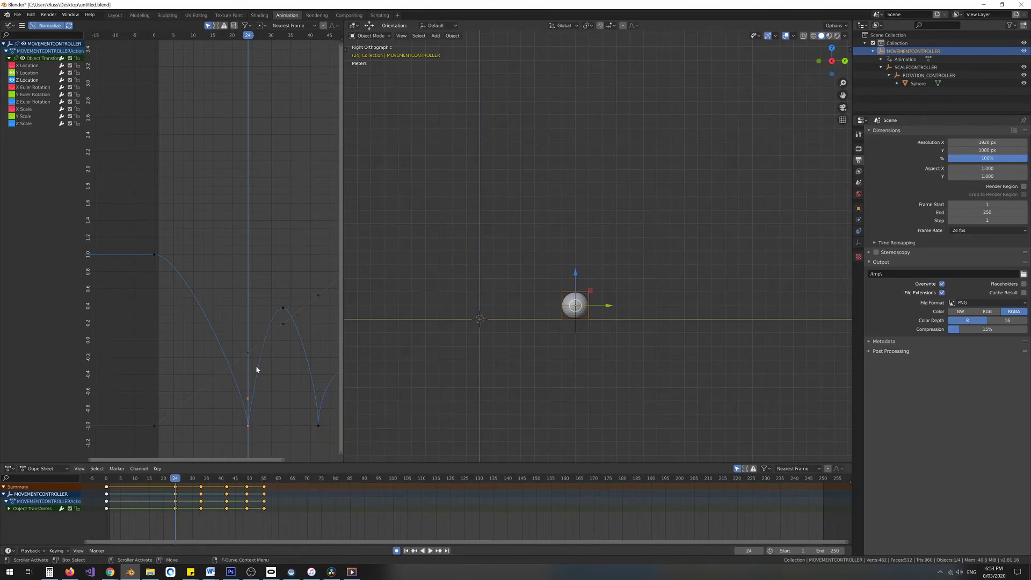
Apply Quadratic interpolation with Ease Out easing to the Z Location keyframe of the second ground contact at frame 42.
left_click(315, 397)
right_click(311, 419)
mouse_move(310, 419)
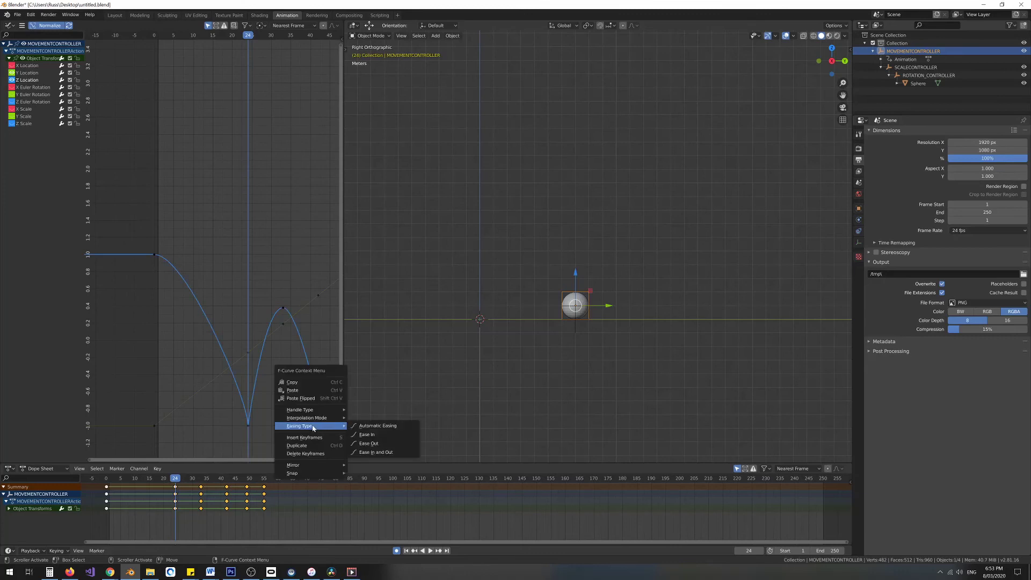
left_click(418, 435)
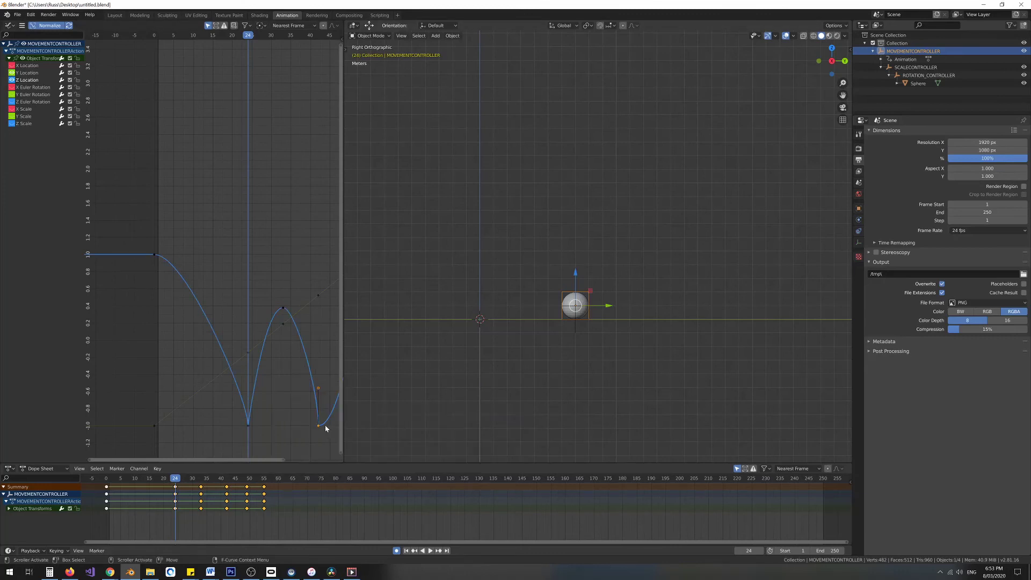
right_click(319, 425)
left_click(255, 343)
scroll(281, 375, "right", 2, "ctrl")
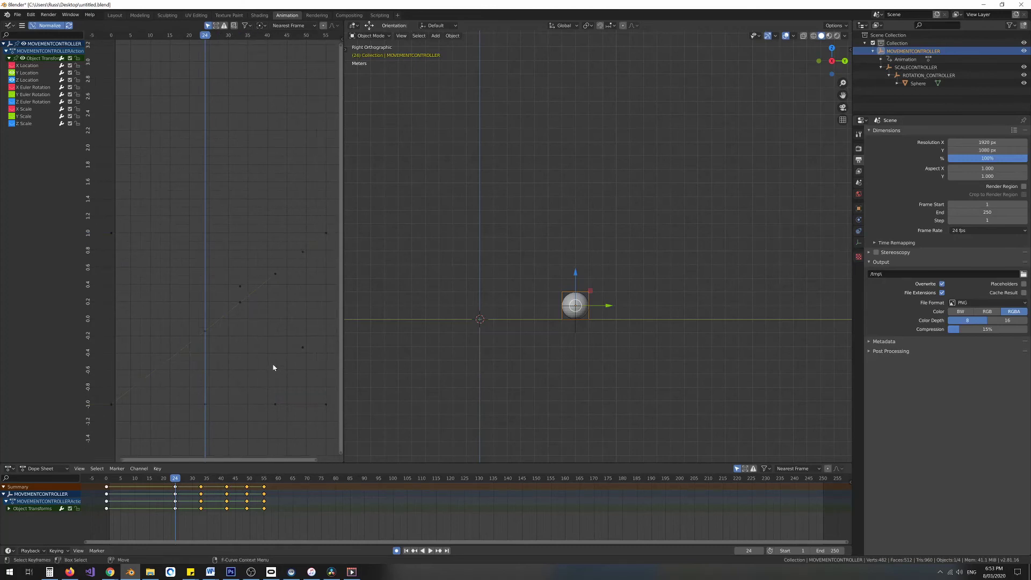
Play the animation through from the first frame to judge the eased rebounds.
key("space")
right_click(279, 301)
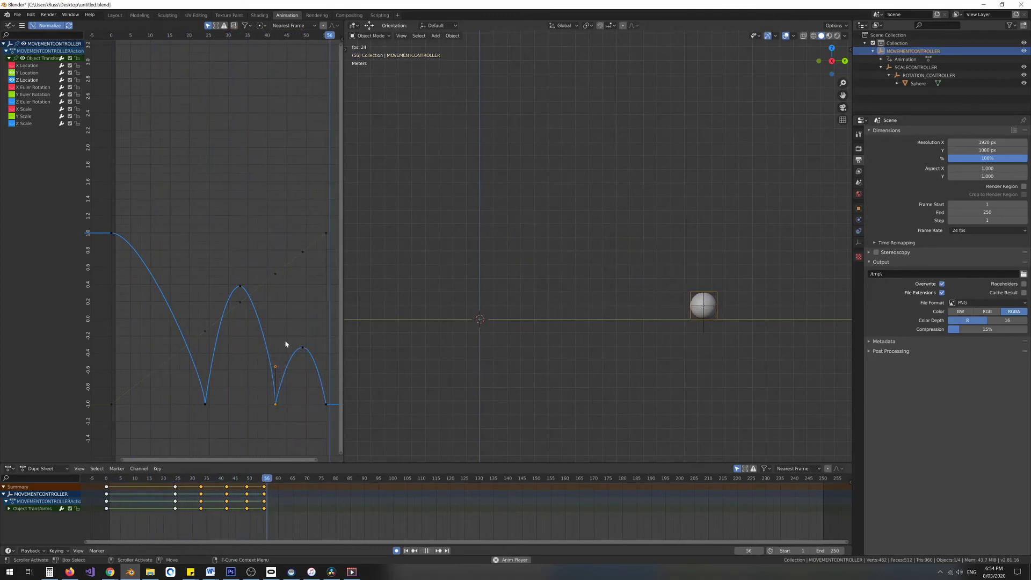
key("space")
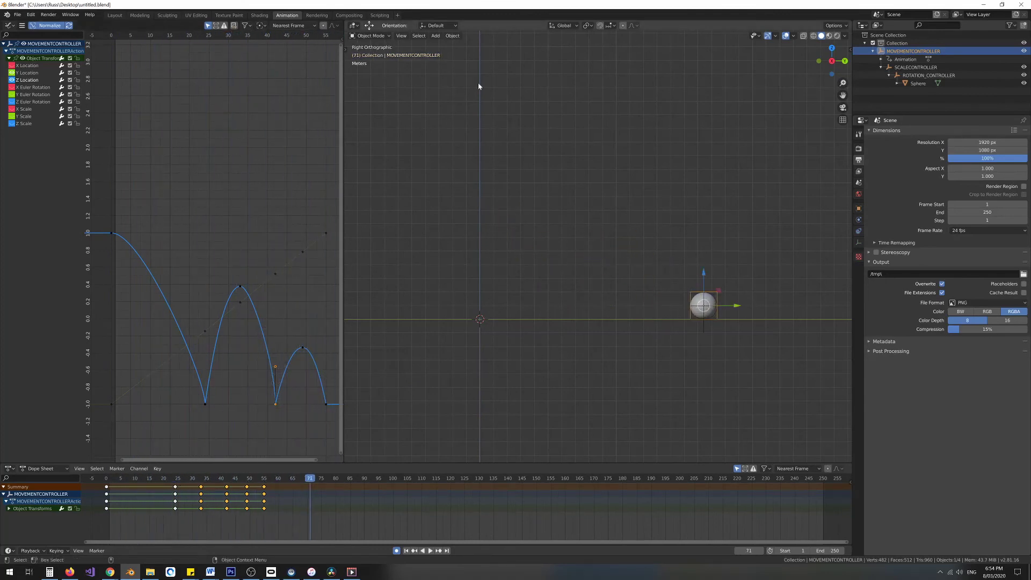
left_click_drag(310, 478, 96, 472)
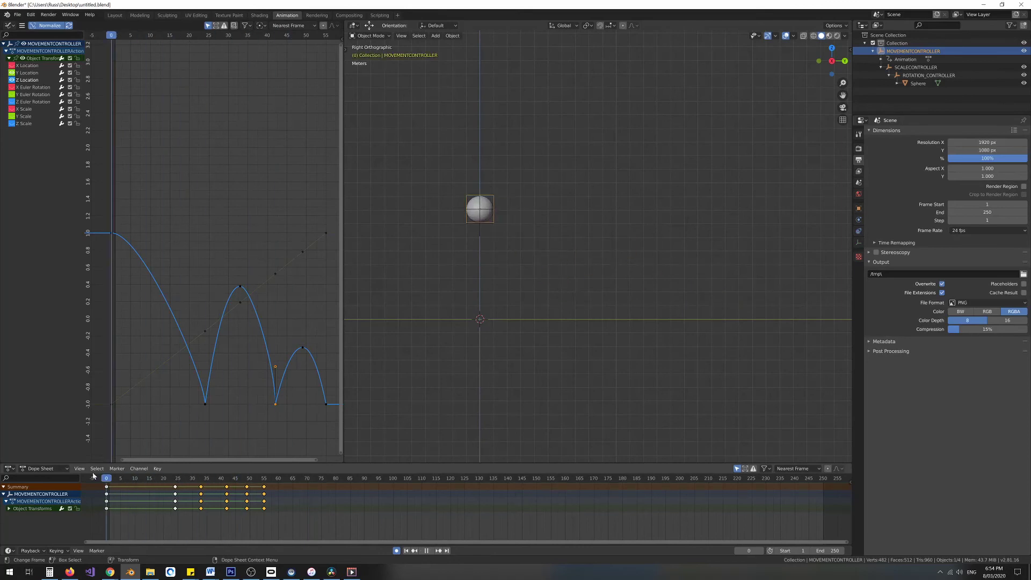
key("space")
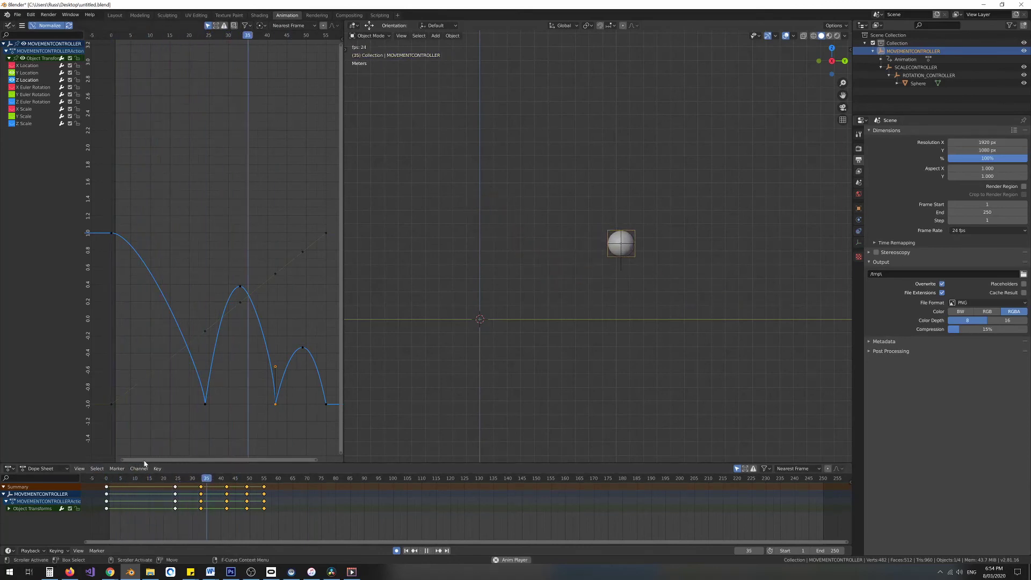
key("space")
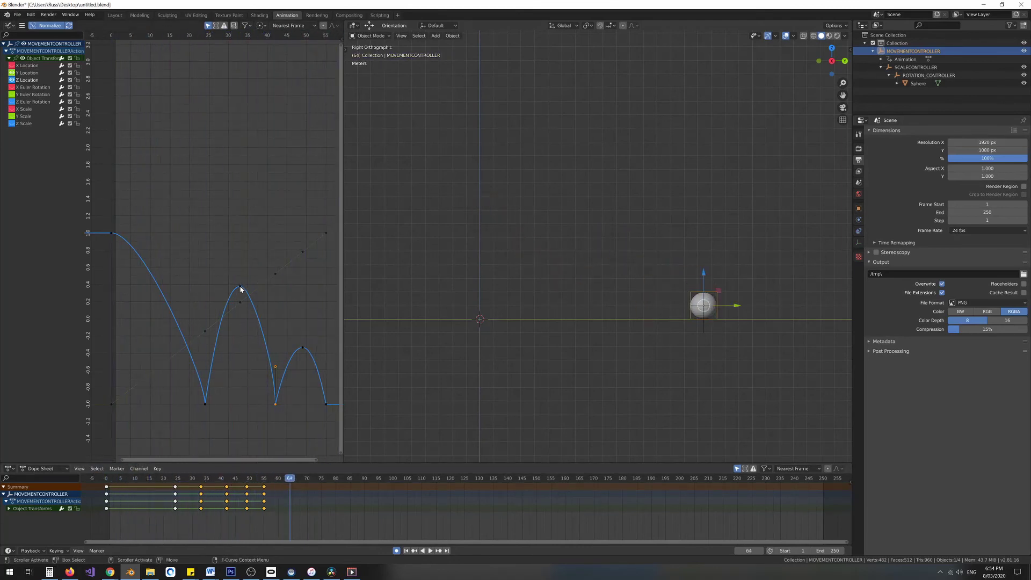
Lower the Z Location bounce peaks at frame 33 to about -0.1 and at frame 49 to about -0.6 on the normalized graph.
left_click_drag(241, 289, 241, 293)
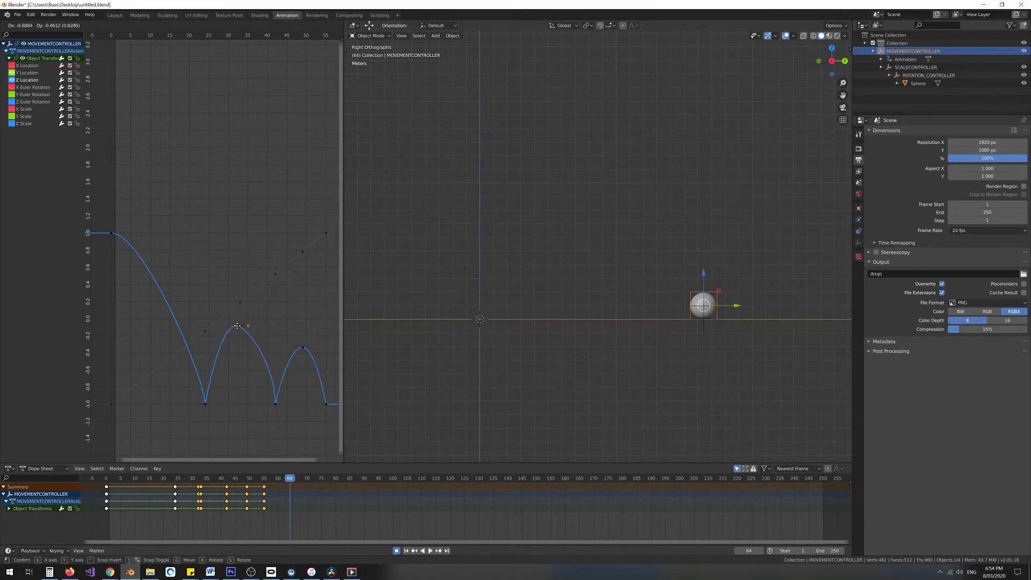
left_click_drag(239, 326, 239, 326)
left_click_drag(303, 350, 302, 368)
Replay the animation from the start to check the lower bounce heights.
left_click_drag(141, 478, 111, 477)
key("space")
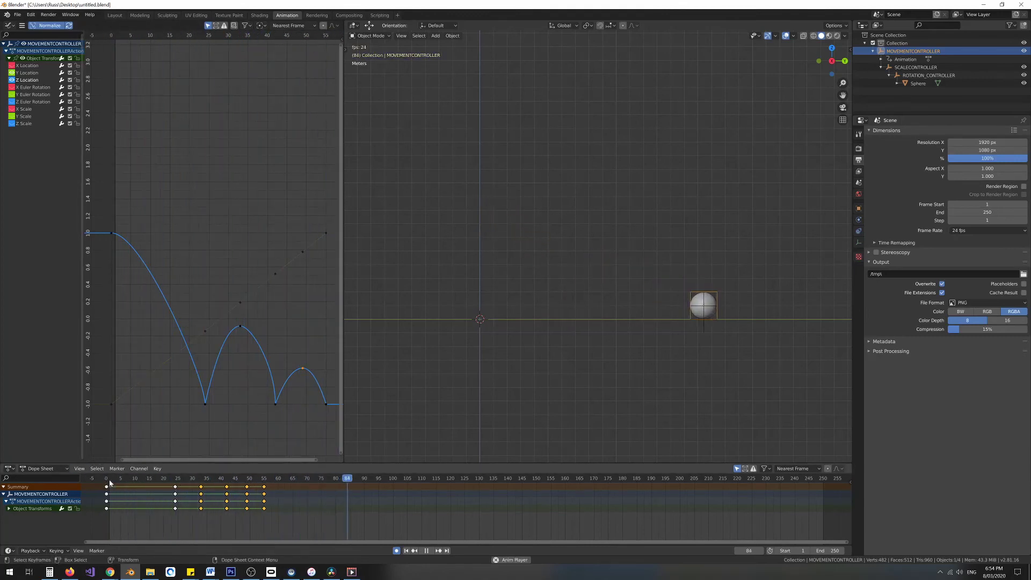
left_click(112, 478)
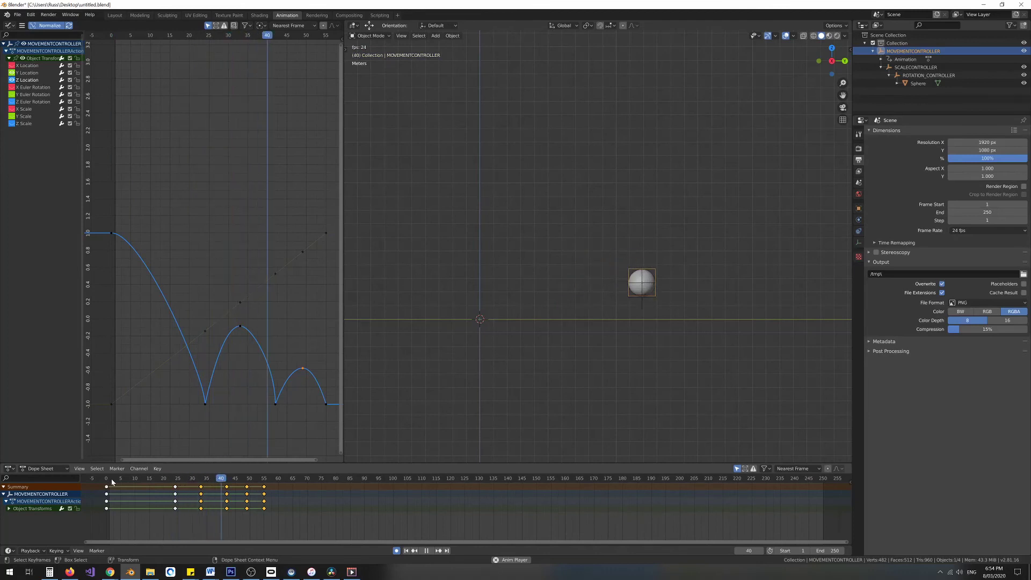
key("space")
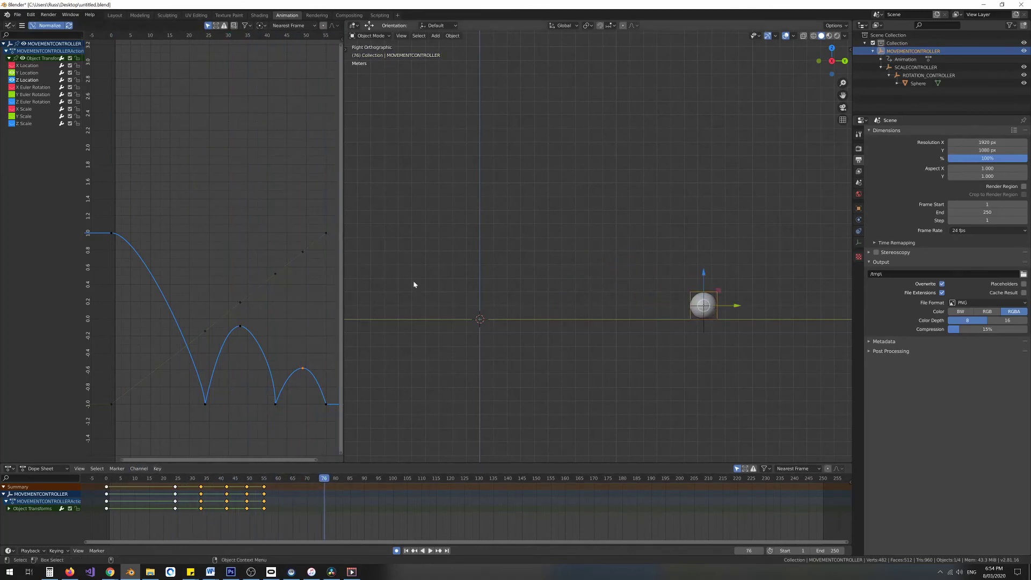
Key the movement controller further along Y at frame 76, undo the stray keyframe shift, and lower its Y Location key to straighten the curve.
left_click_drag(726, 303, 830, 308)
key("g")
left_click(280, 276)
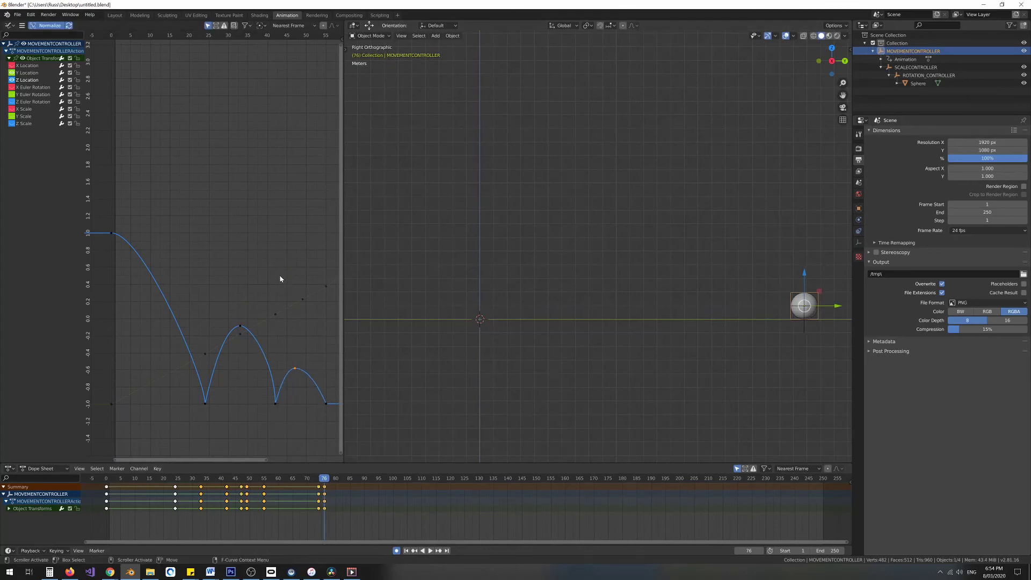
key("ctrl+z")
key("Home")
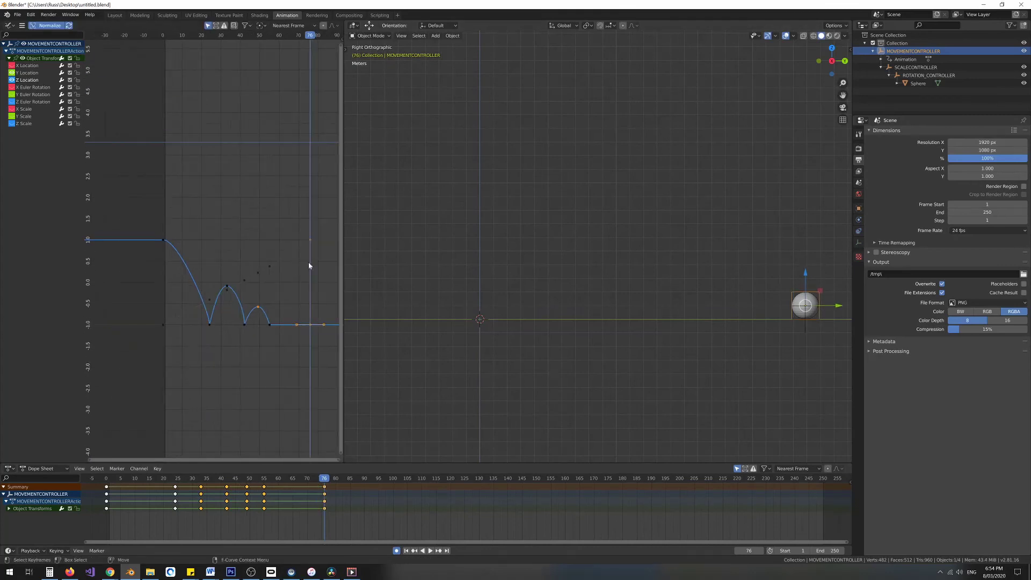
left_click(311, 242)
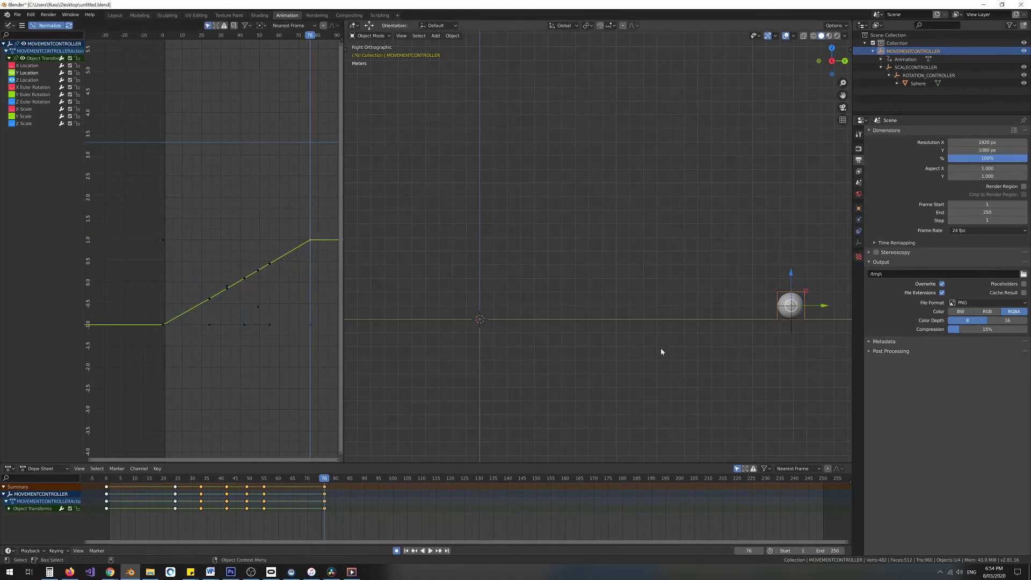
Play the extended animation repeatedly from the start to check the final roll, and stop on frame 24.
left_click_drag(327, 482, 104, 481)
key("space")
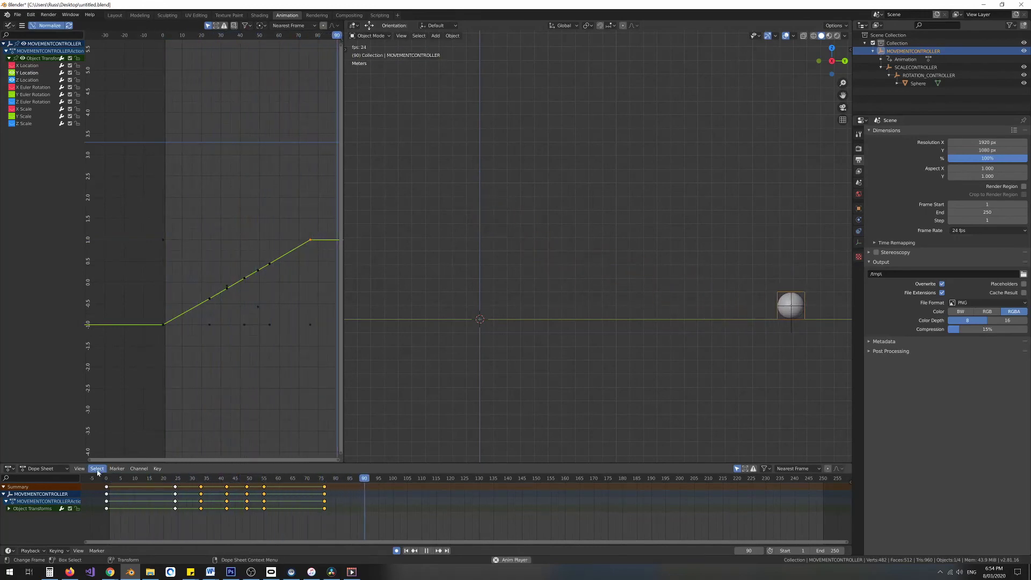
left_click(106, 479)
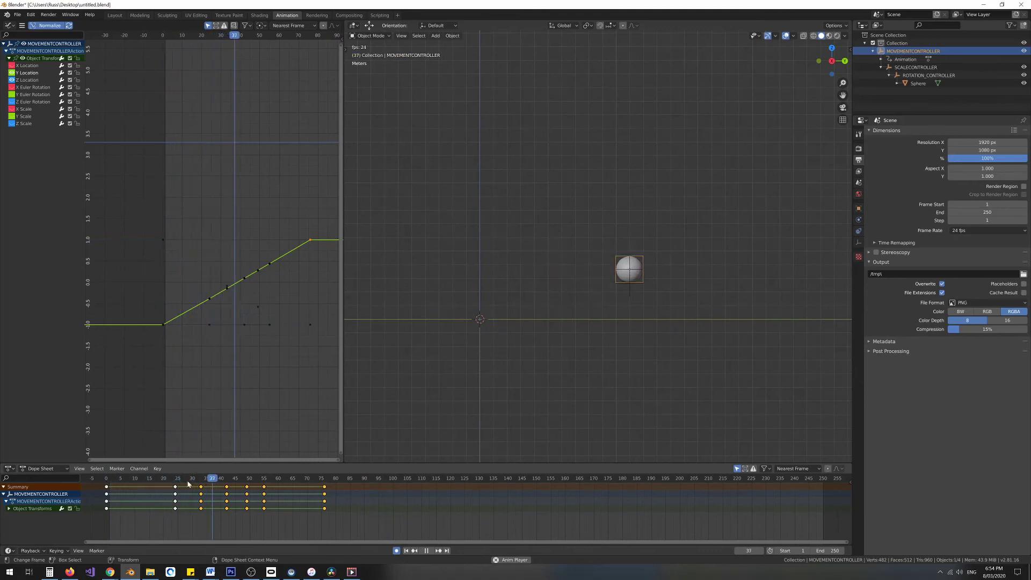
left_click(108, 478)
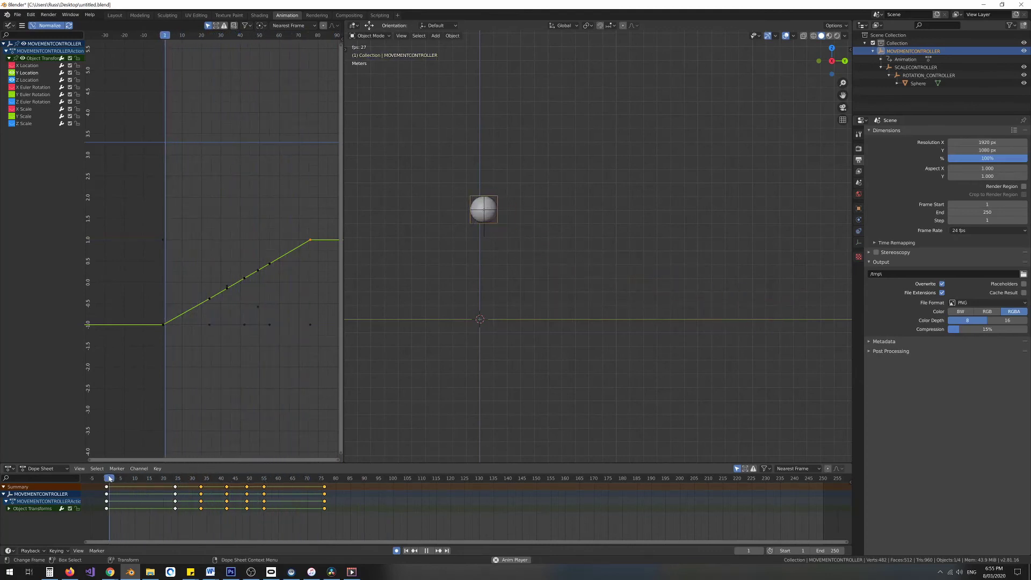
left_click(170, 482)
key("space")
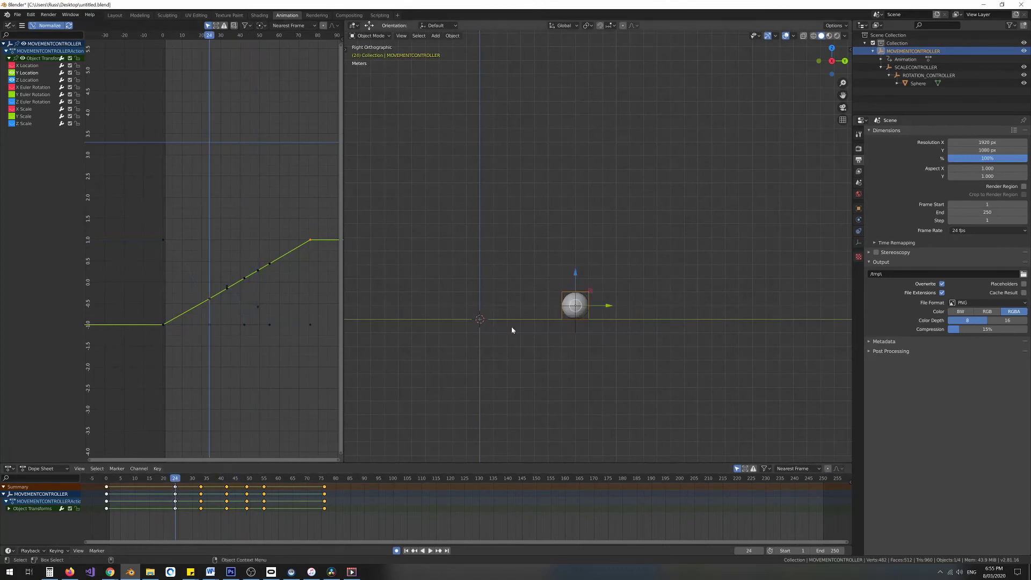
Hide the location curves, display only the Z Scale curve, and inspect the ball up close around its ground contact at frame 24.
left_click(12, 73)
scroll(586, 259, "up", 3)
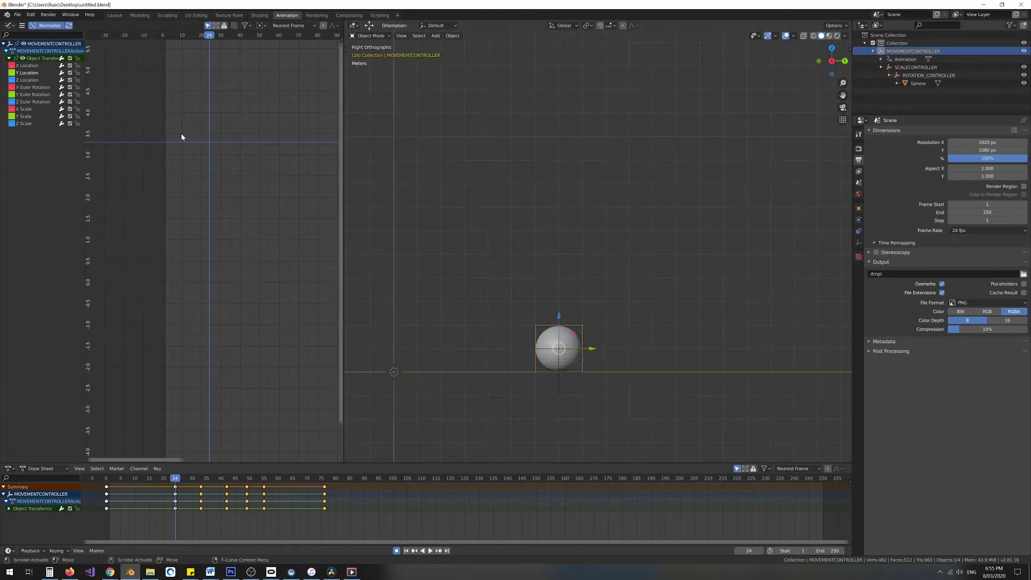
left_click(12, 124)
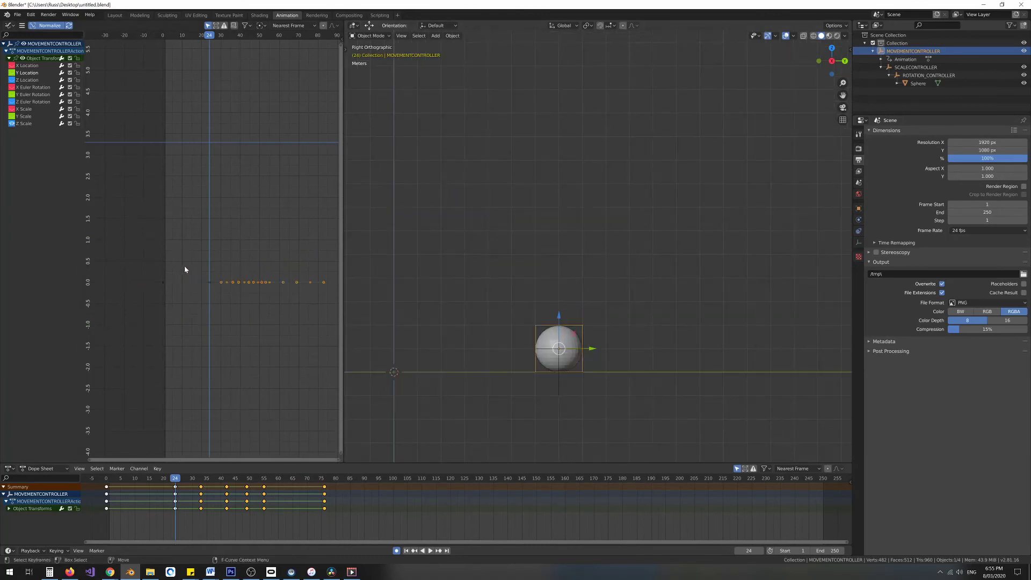
scroll(524, 382, "up", 2)
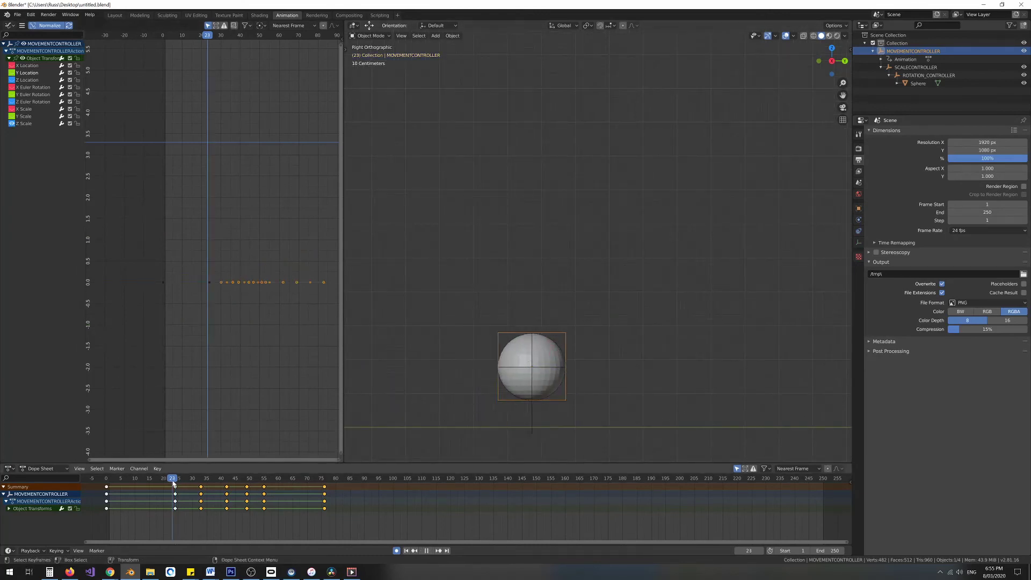
key("Escape")
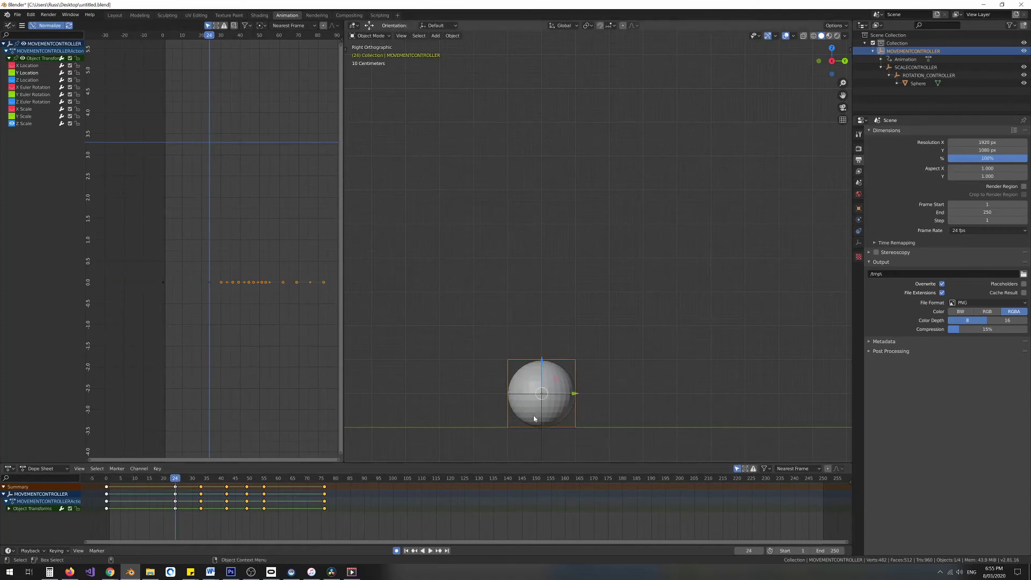
Inspect the scale controller's pivot at the ball's base, and reselect the movement controller.
left_click(539, 430)
left_click(912, 68)
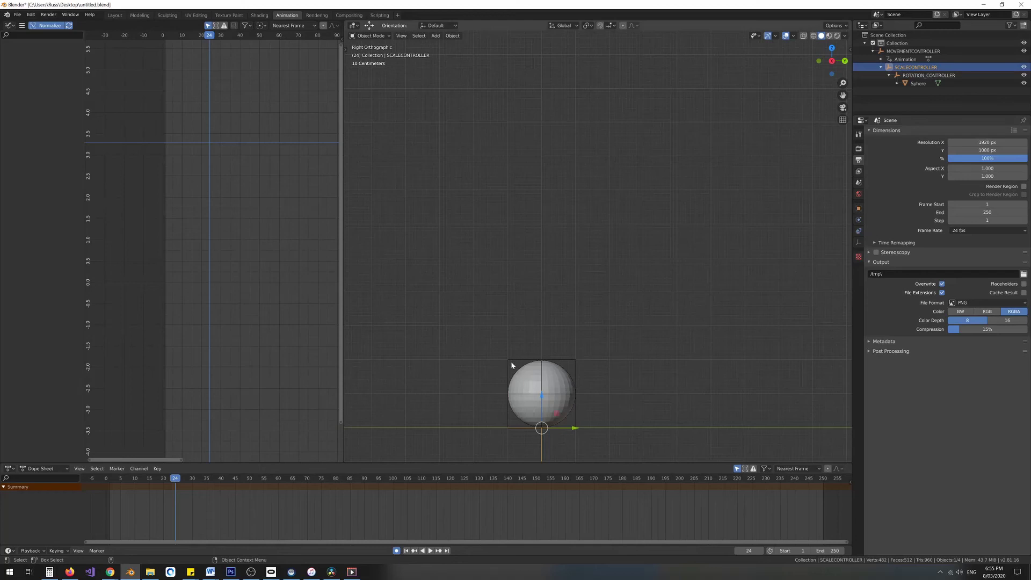
left_click(912, 51)
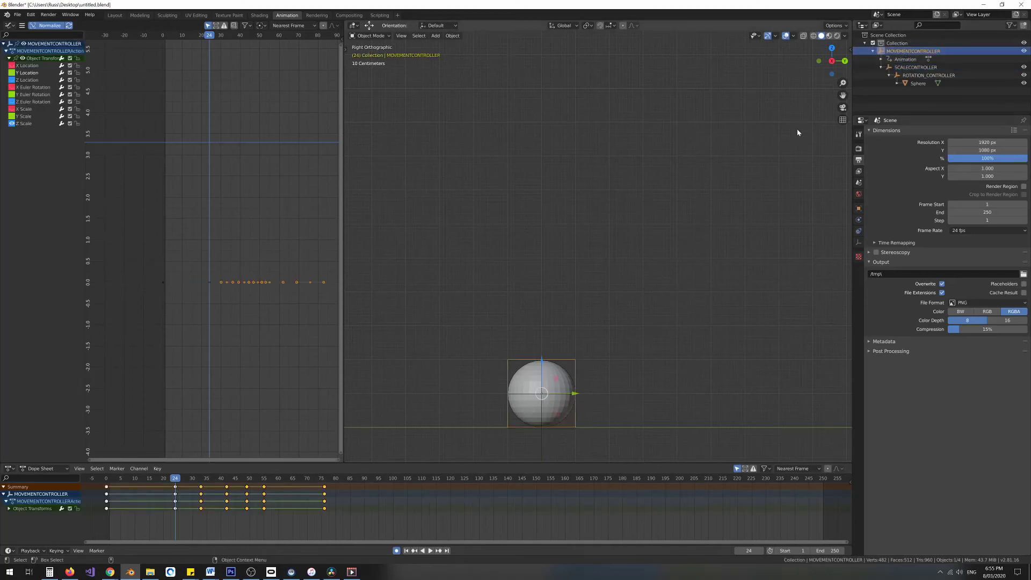
Squash the scale controller along Z toward the ground at frame 24, with auto keying recording the pose.
left_click(901, 67)
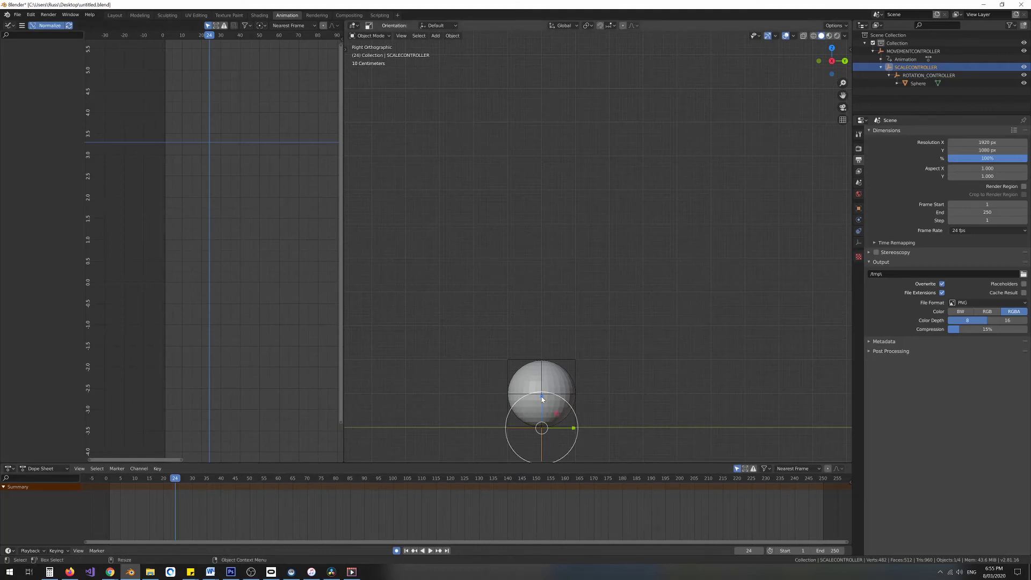
key("s")
key("z")
left_click(541, 415)
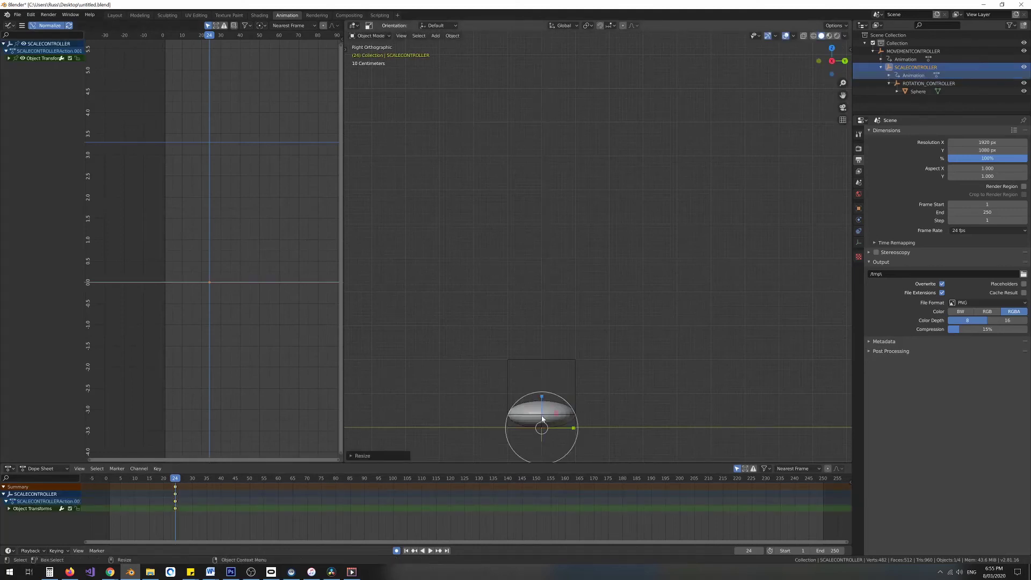
key("Escape")
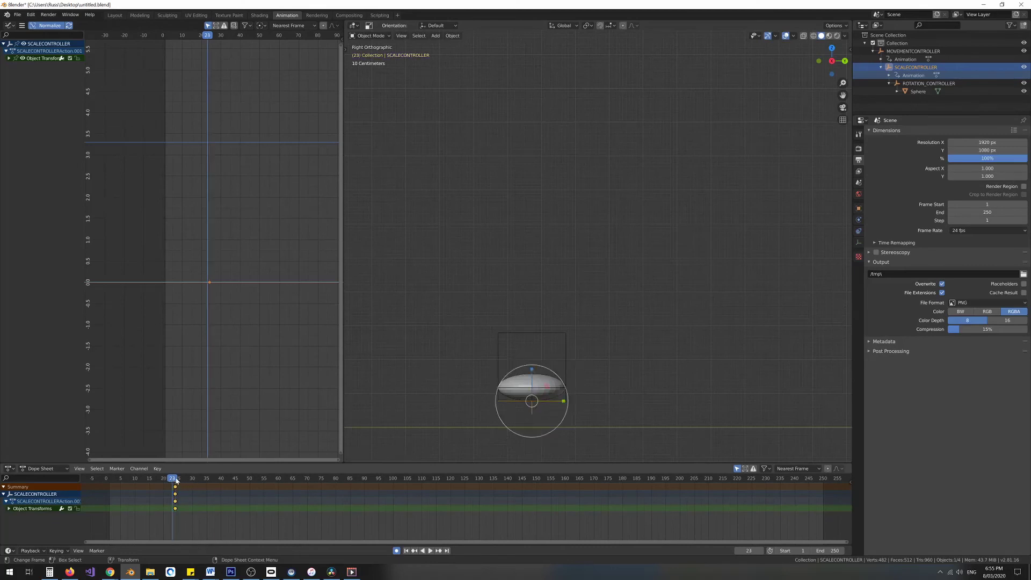
Stretch the scale controller along Z back to a round ball at frames 23 and 25, on either side of the squash.
left_click_drag(532, 372, 531, 321)
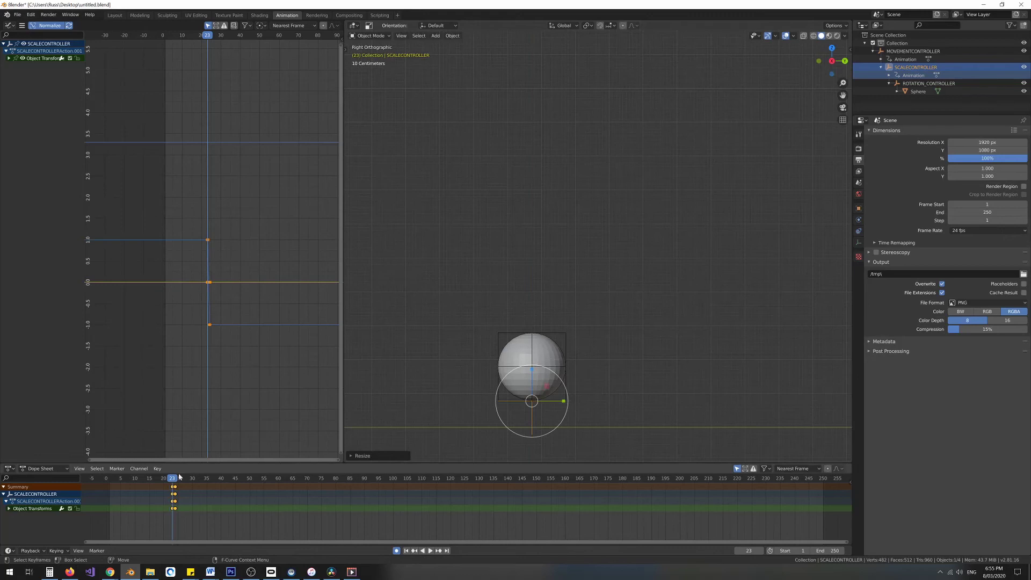
mouse_move(173, 482)
left_mouse_down()
mouse_move(129, 482)
mouse_move(176, 485)
left_mouse_up()
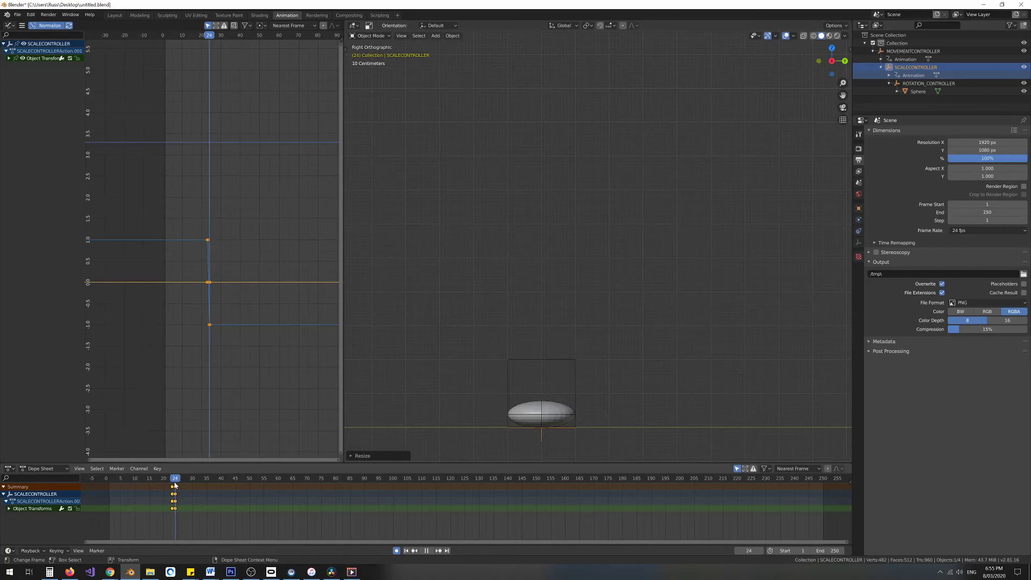
left_click_drag(177, 485, 180, 485)
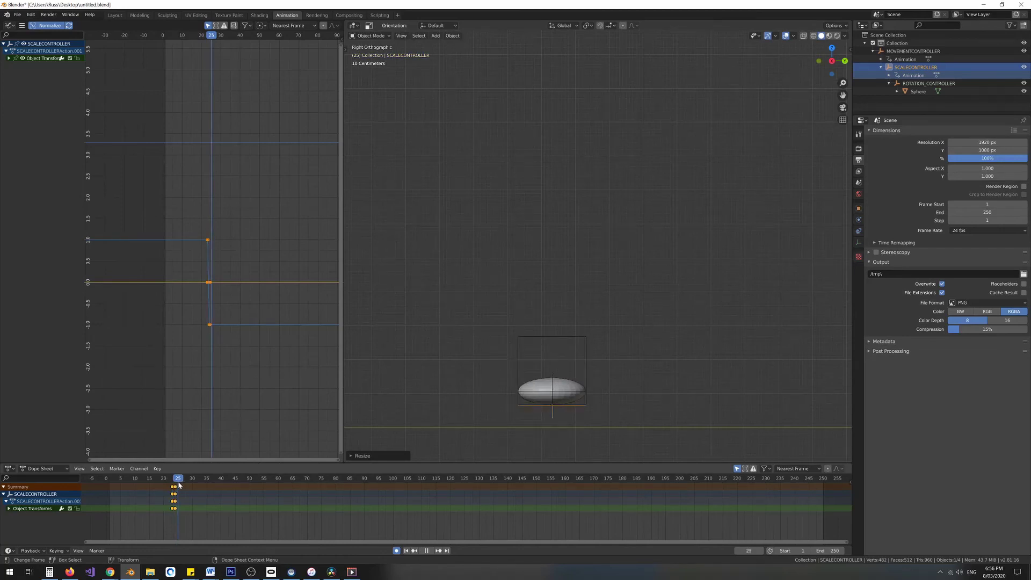
left_click_drag(552, 375, 555, 323)
Preview the first bounce and widen the squashed ball along Y with the scale controller at frame 24.
left_click_drag(177, 485, 109, 486)
key("space")
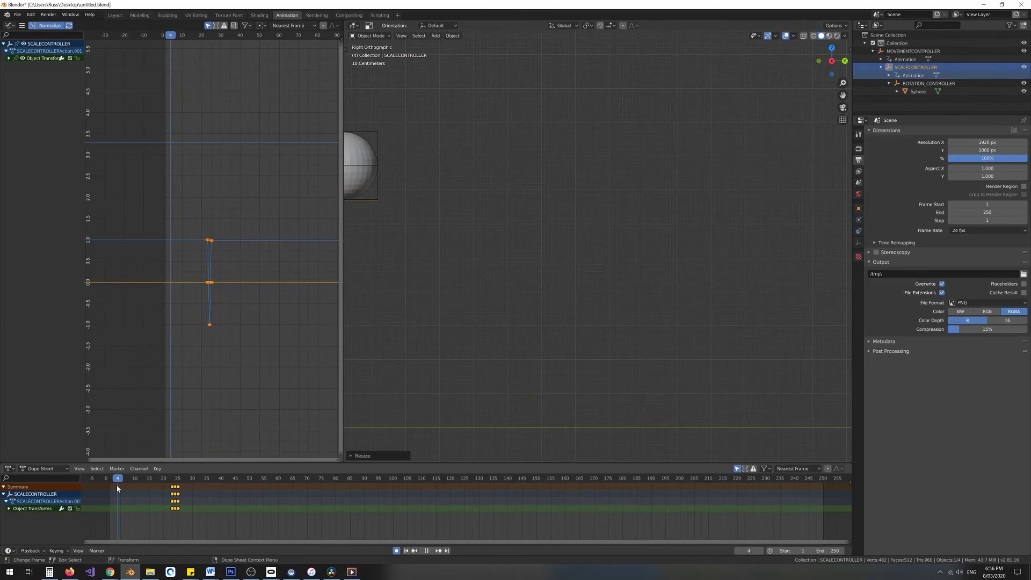
key("space")
mouse_move(179, 482)
left_mouse_down()
mouse_move(161, 483)
mouse_move(175, 483)
left_mouse_up()
left_click_drag(573, 430, 591, 429)
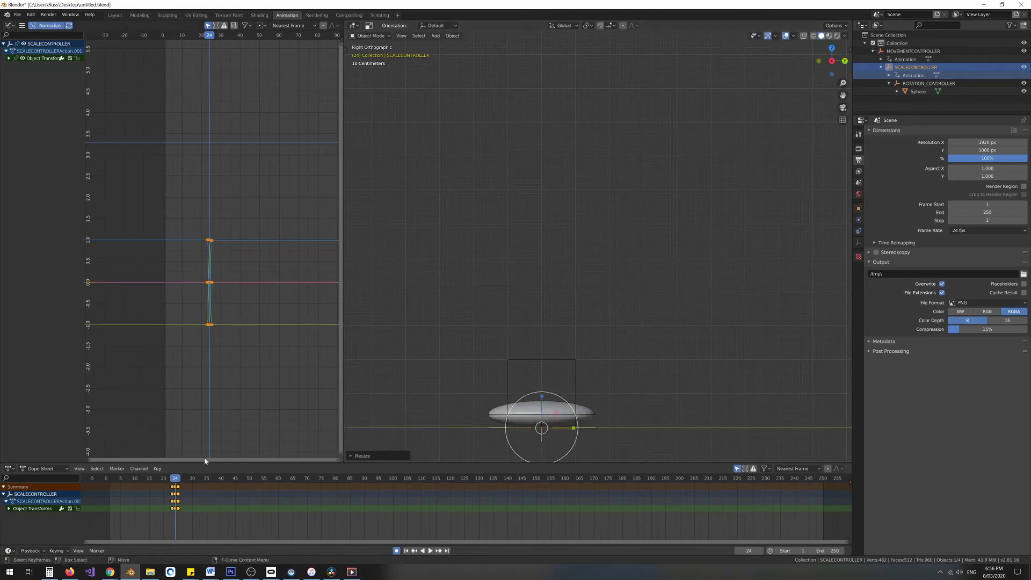
Play the animation from the start to check the squash and stretch at the first ground contact.
key("space")
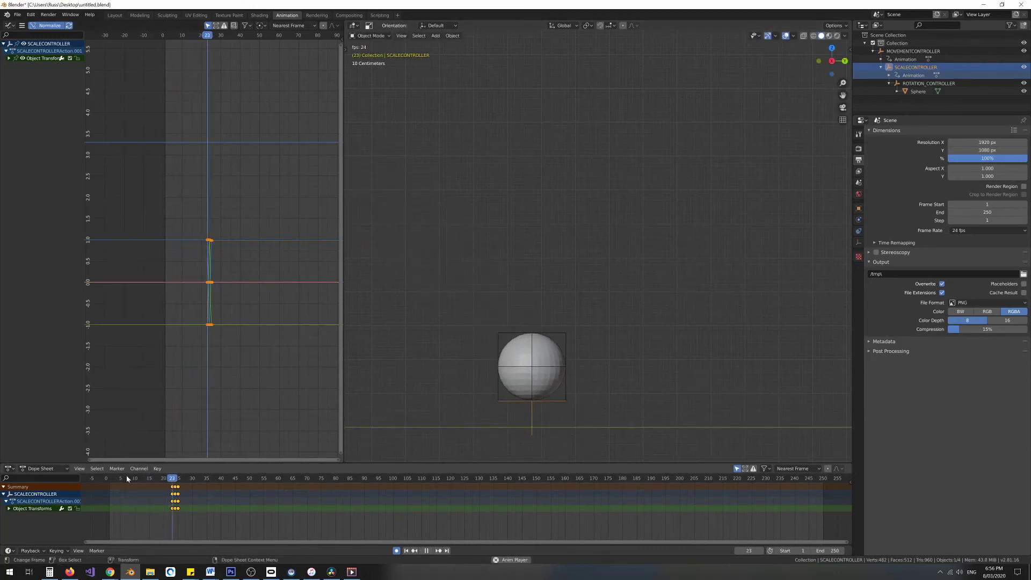
key("space")
mouse_move(109, 477)
left_mouse_down()
mouse_move(122, 479)
mouse_move(106, 485)
left_mouse_up()
key("space")
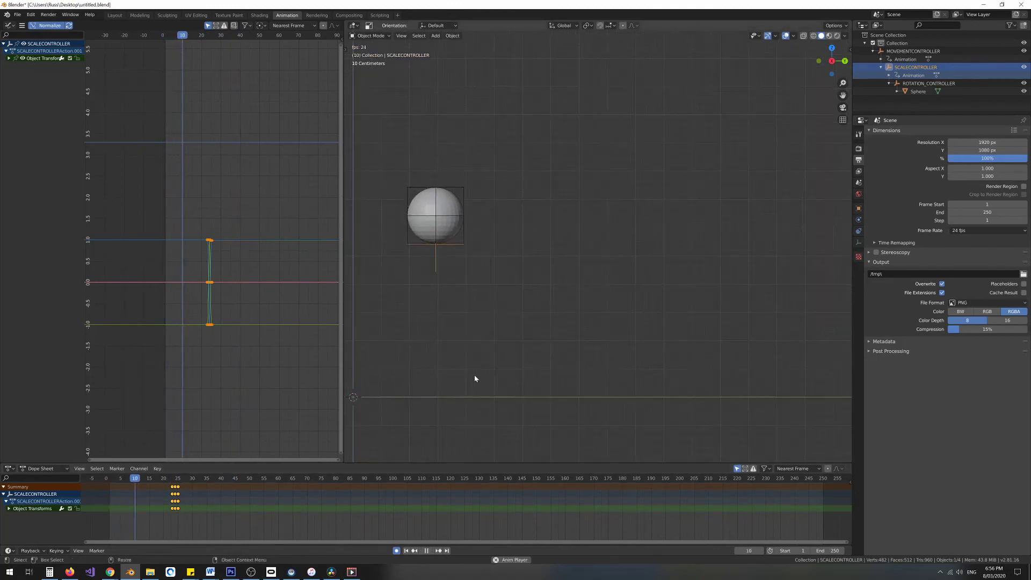
key("space")
Squash the scale controller along Z and widen it along Y at frame 42 for the second ground contact.
left_click_drag(175, 486, 228, 484)
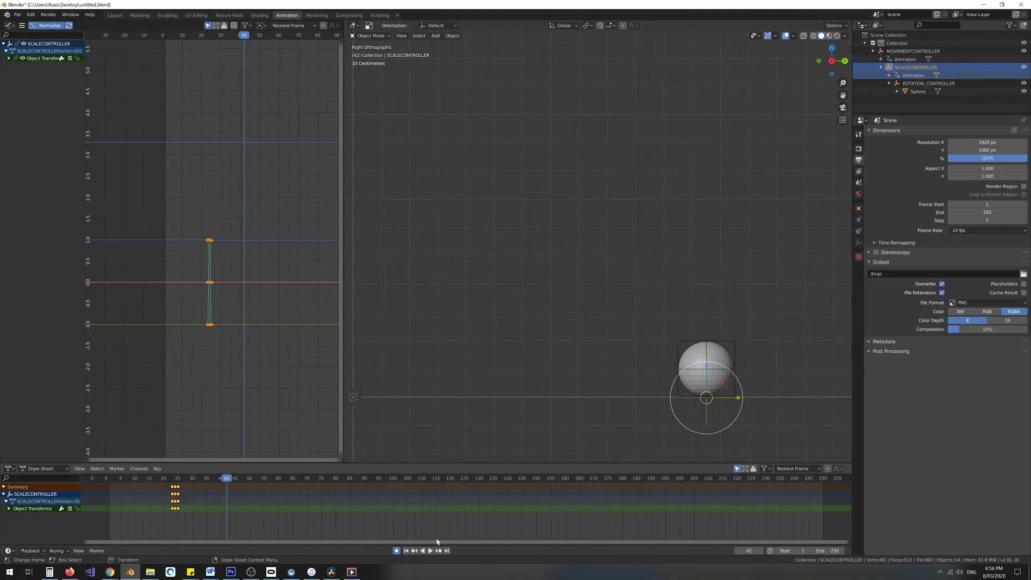
key("s")
key("z")
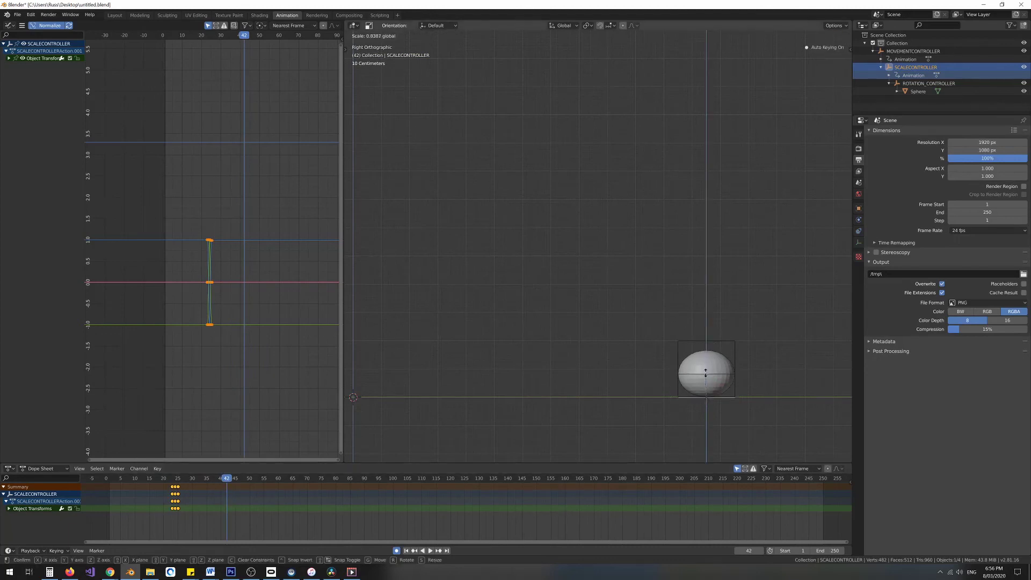
left_click(729, 397)
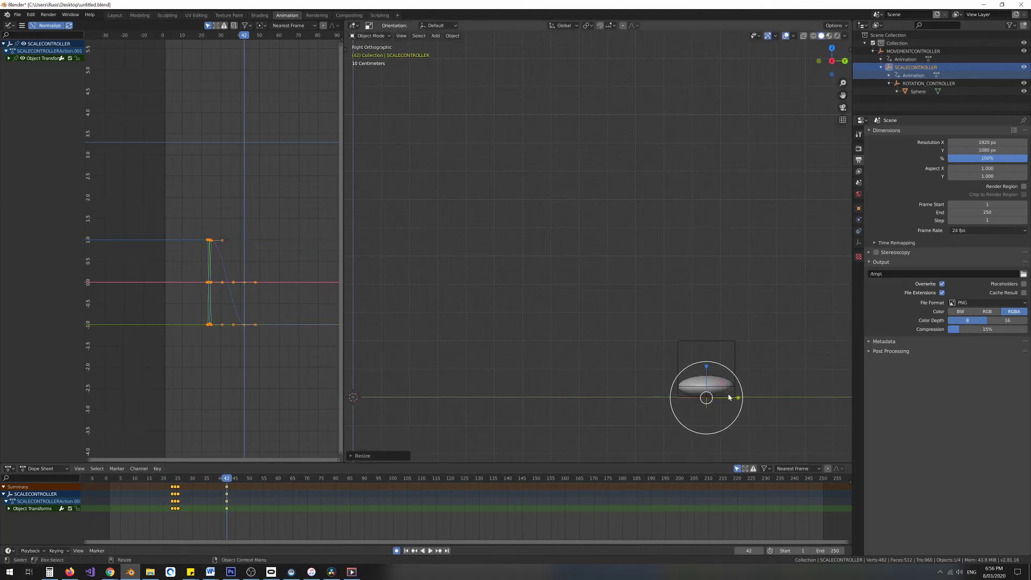
left_click_drag(738, 400, 757, 396)
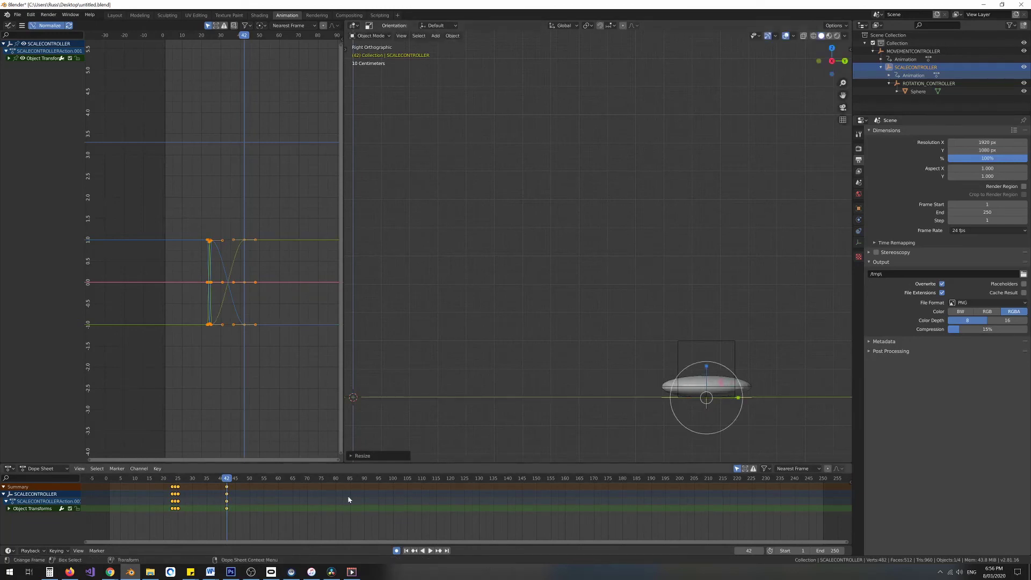
Set the scale controller's Y and Z scale to 1 at frame 41, just before the second squash.
left_click_drag(228, 480, 223, 480)
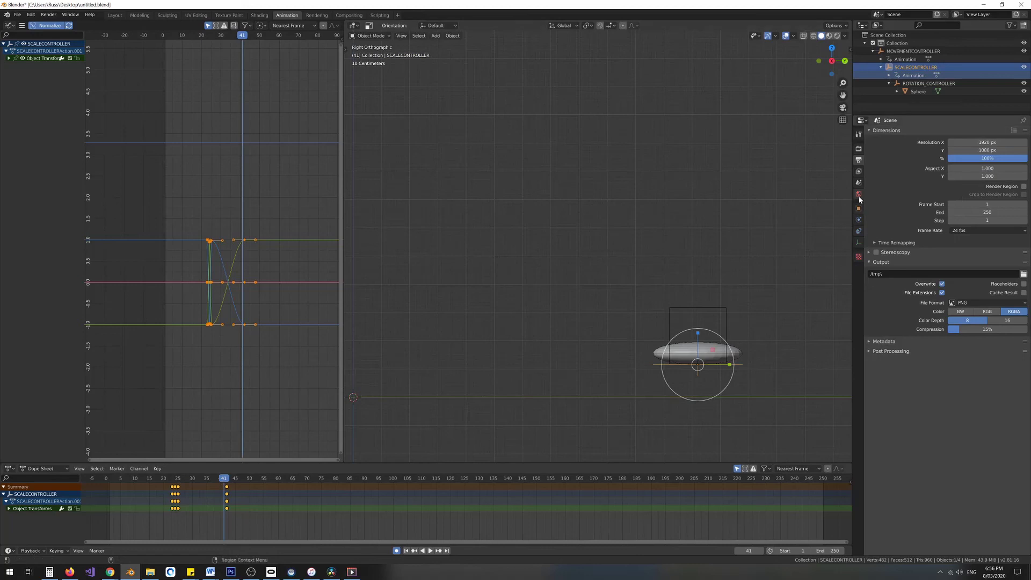
left_click(859, 244)
left_click(858, 210)
left_click(859, 220)
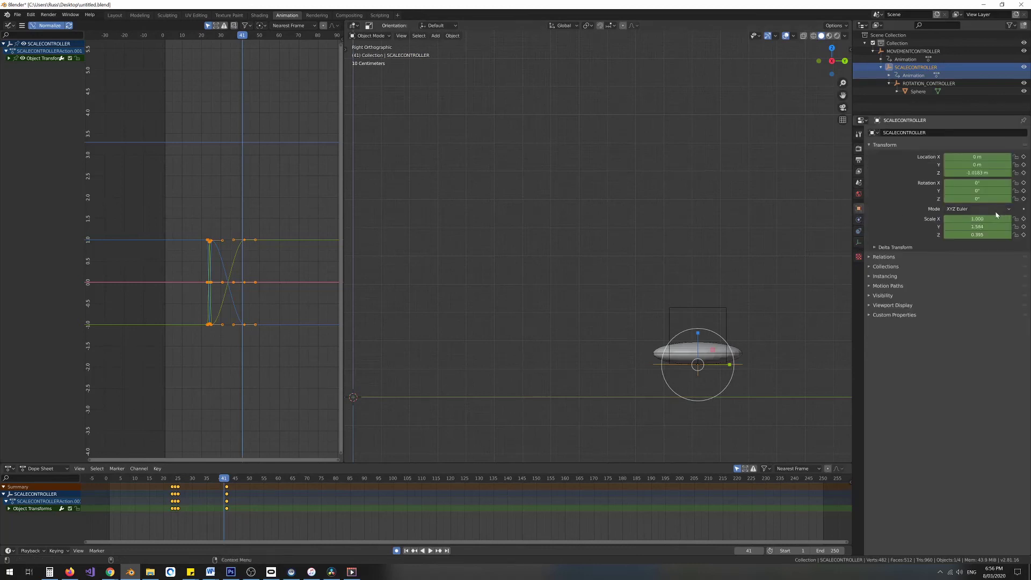
key("Return")
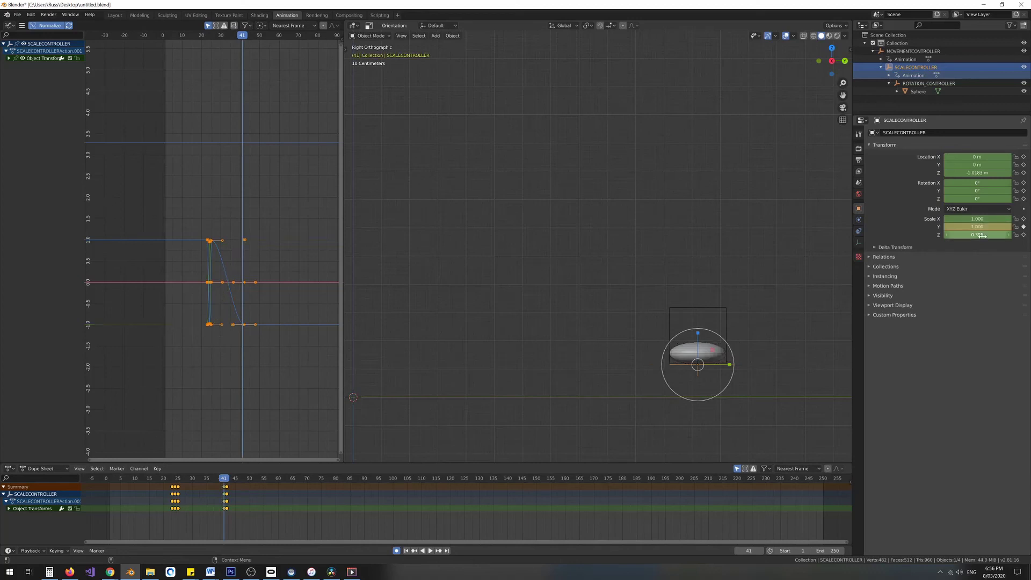
type("1")
key("Return")
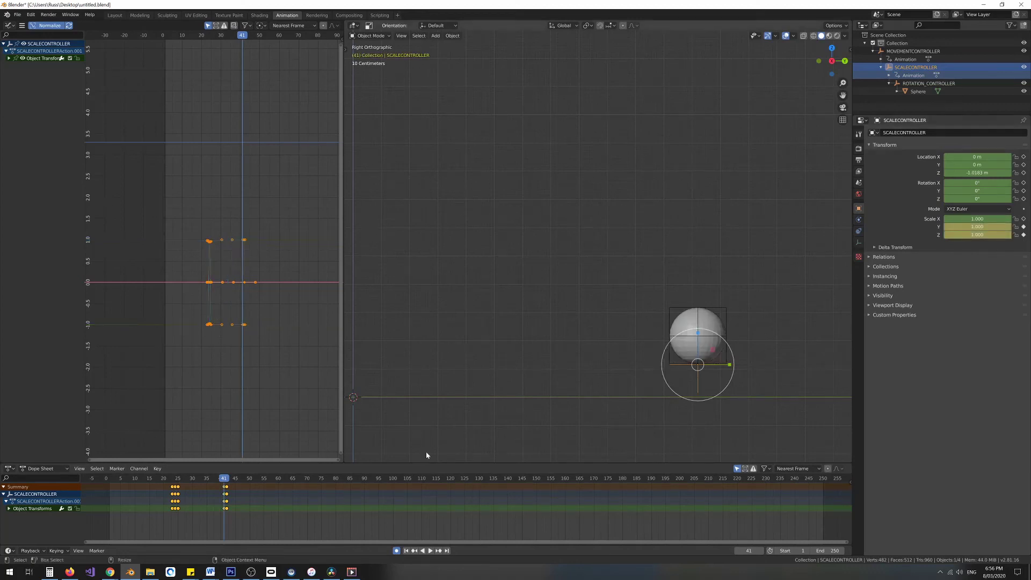
Set the scale controller's Y and Z scale to 1 at frame 43, just after the second squash.
left_click(228, 481)
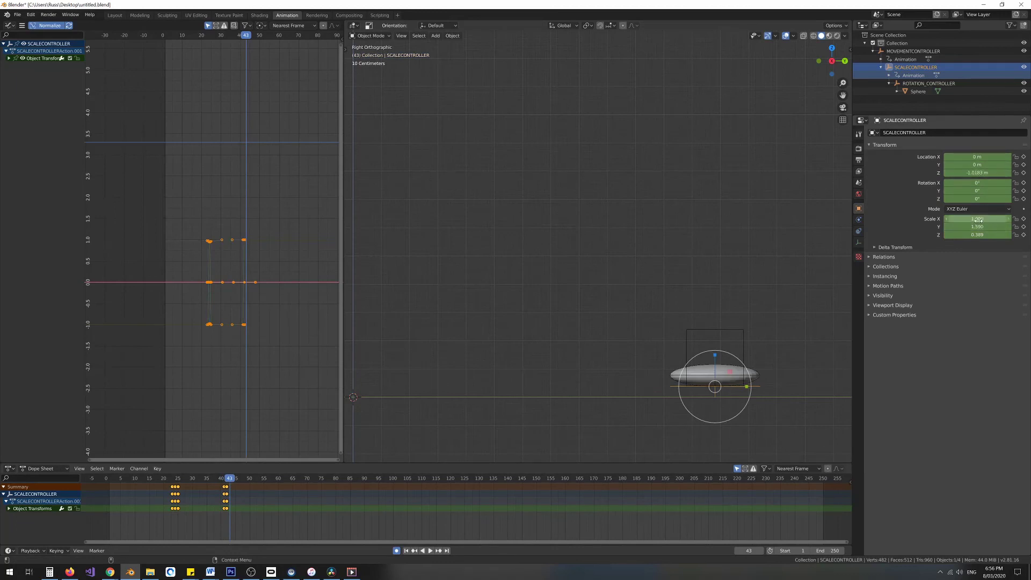
type("1")
key("Return")
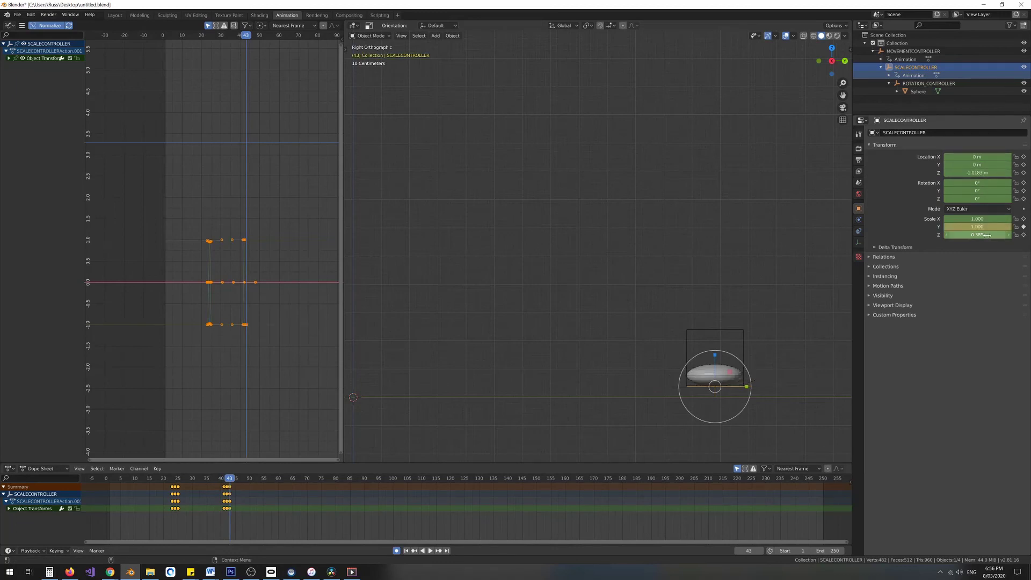
type("1")
key("Return")
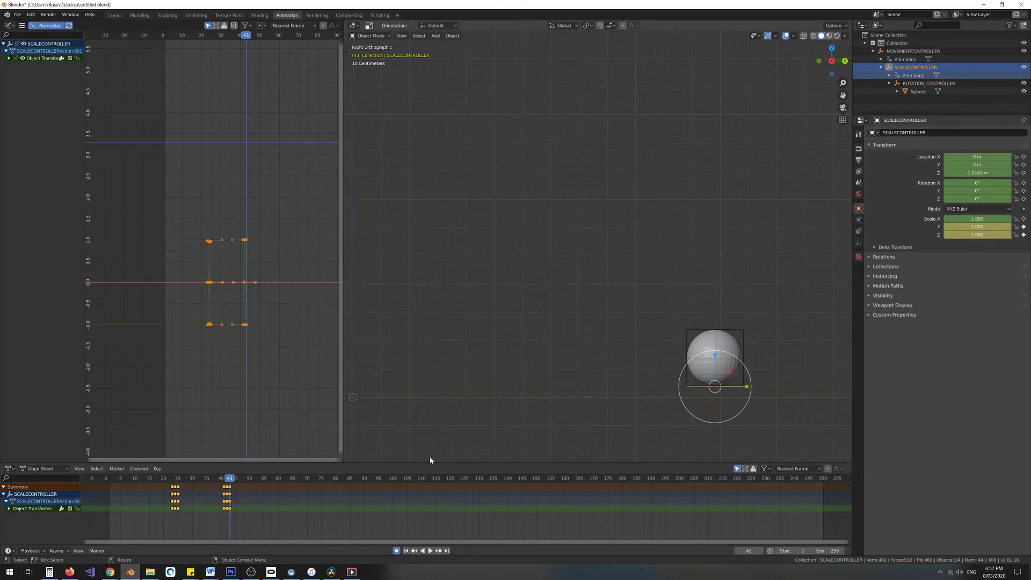
Scrub and play through both ground contacts to check the squash timing up to frame 50.
mouse_move(161, 478)
left_mouse_down()
mouse_move(183, 481)
mouse_move(153, 486)
left_mouse_up()
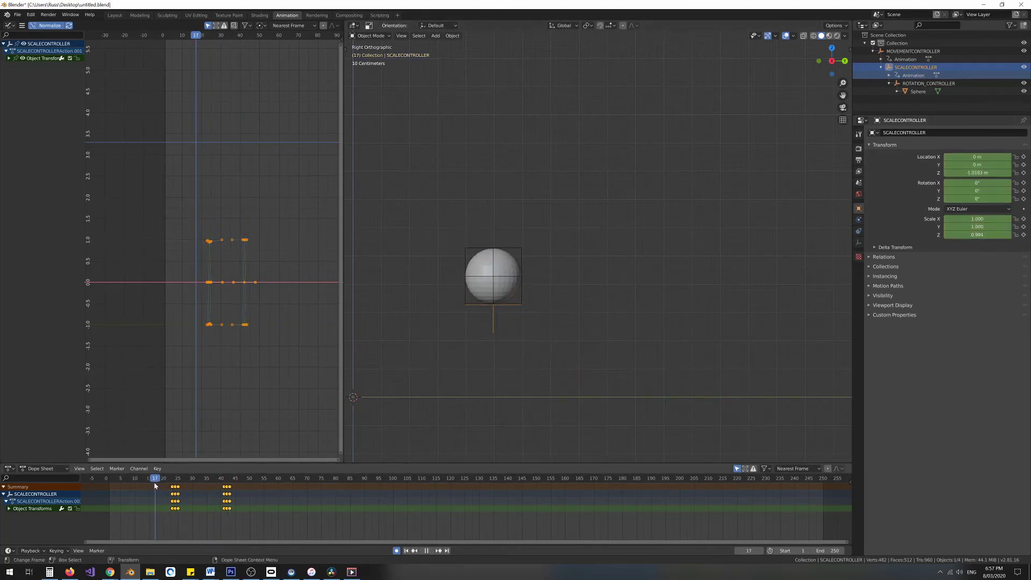
key("space")
left_click_drag(215, 480, 169, 483)
key("space")
scroll(511, 276, "down", 2)
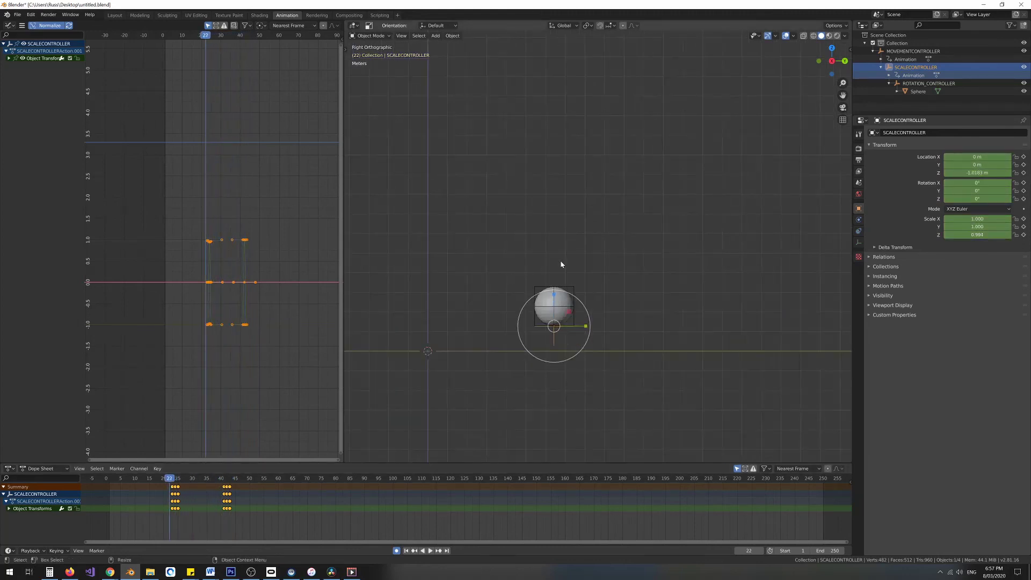
scroll(561, 309, "up", 2)
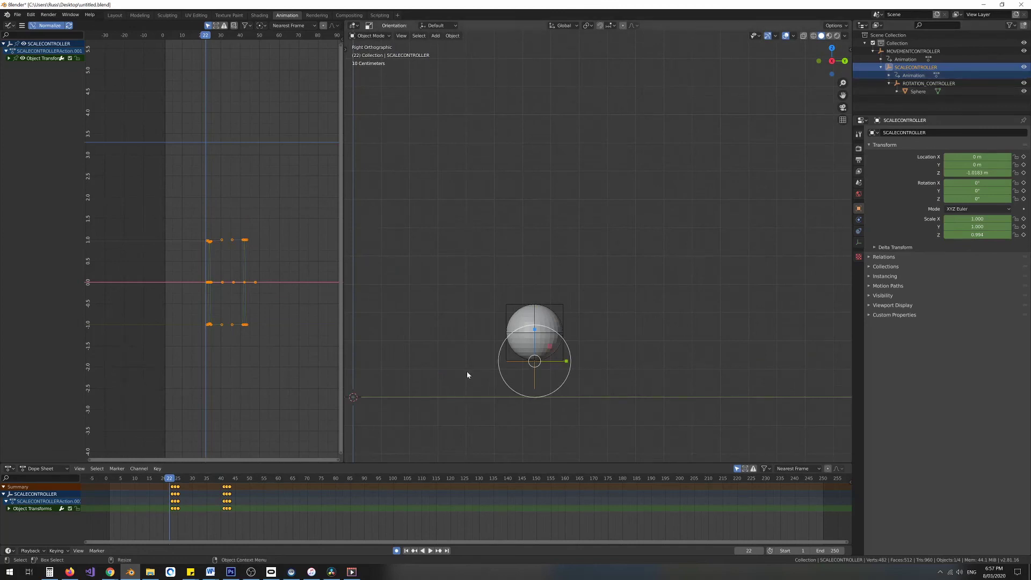
key("space")
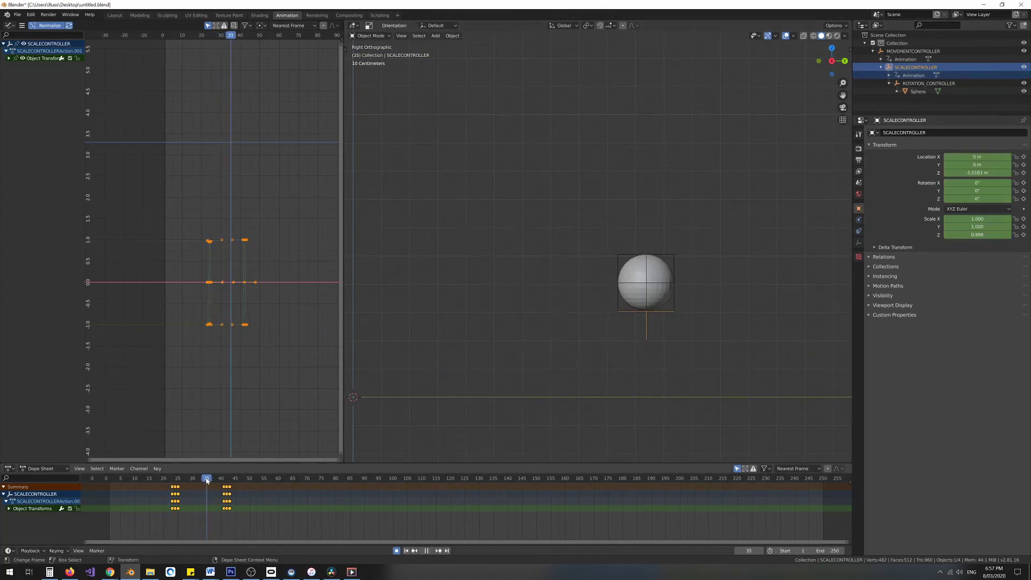
left_click_drag(249, 480, 168, 483)
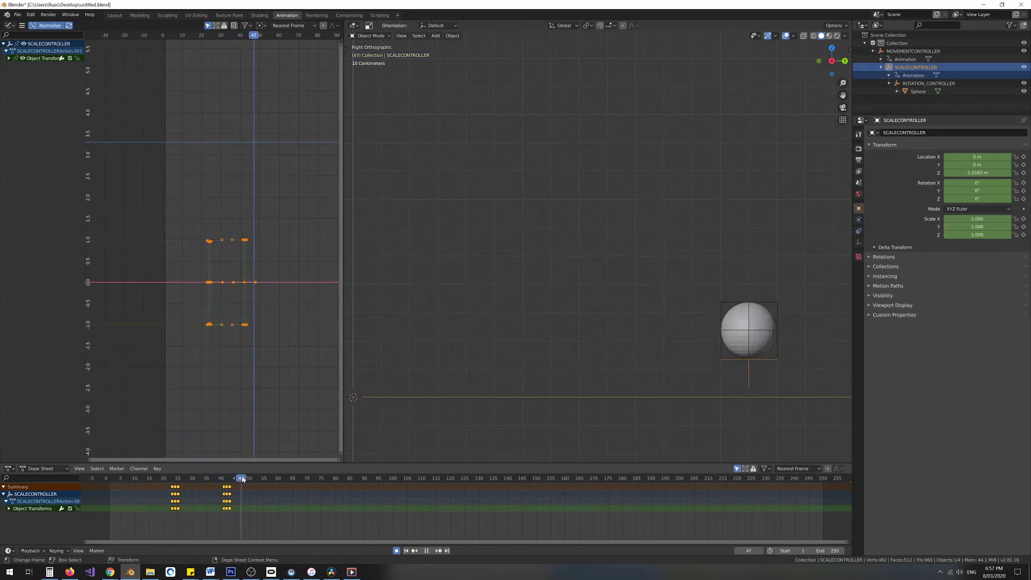
key("space")
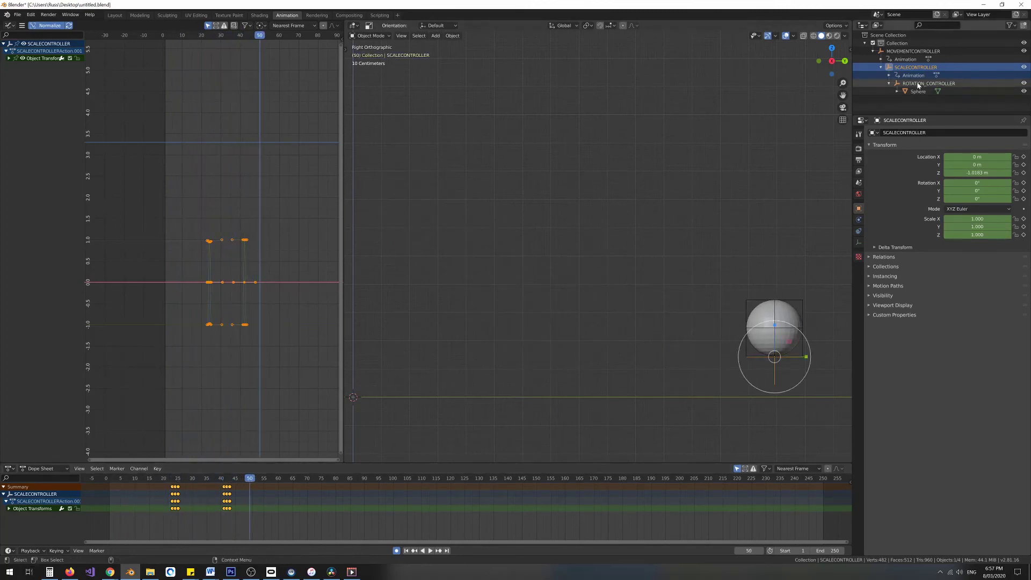
Compare the rotation and movement controllers' keyframes and advance to the movement controller's last key at frame 76.
left_click(918, 85)
scroll(462, 361, "down", 4)
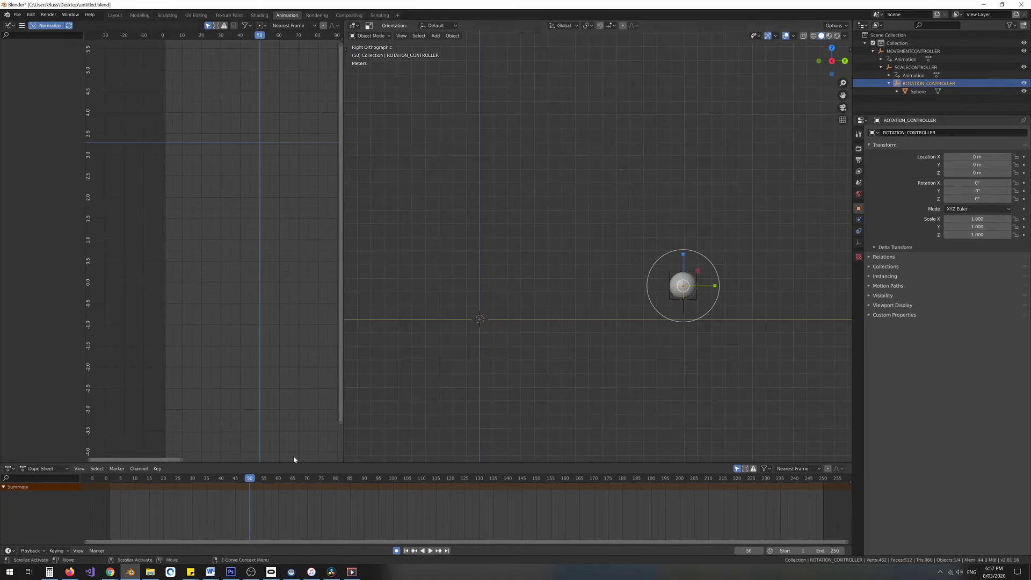
left_click(918, 51)
key("space")
key("space")
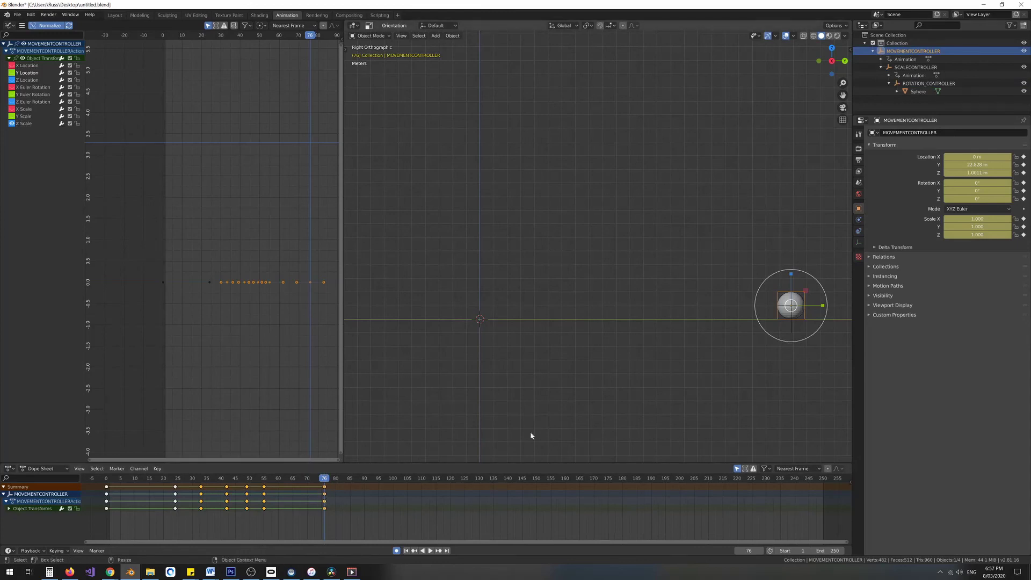
left_click(920, 84)
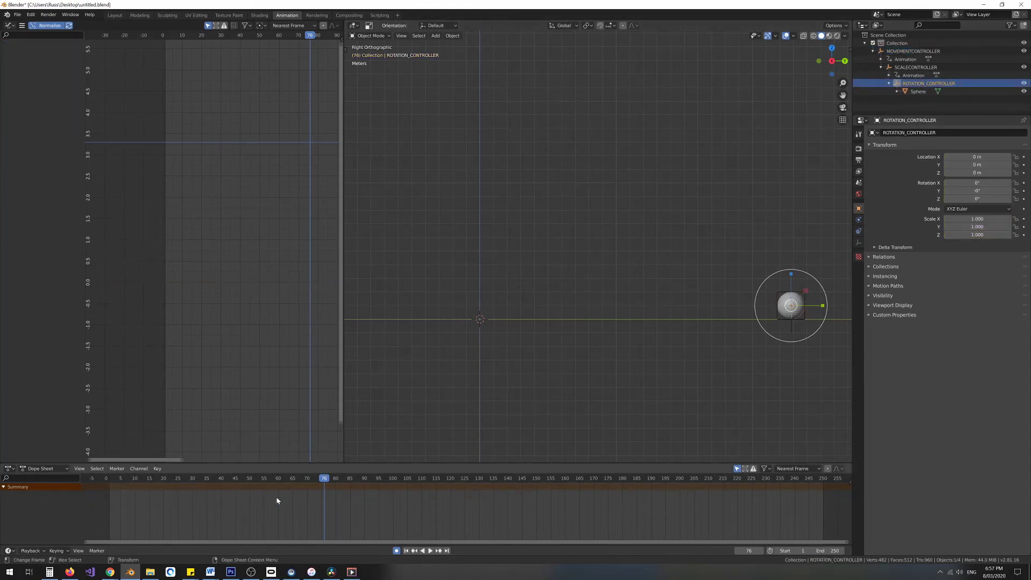
left_click(908, 52)
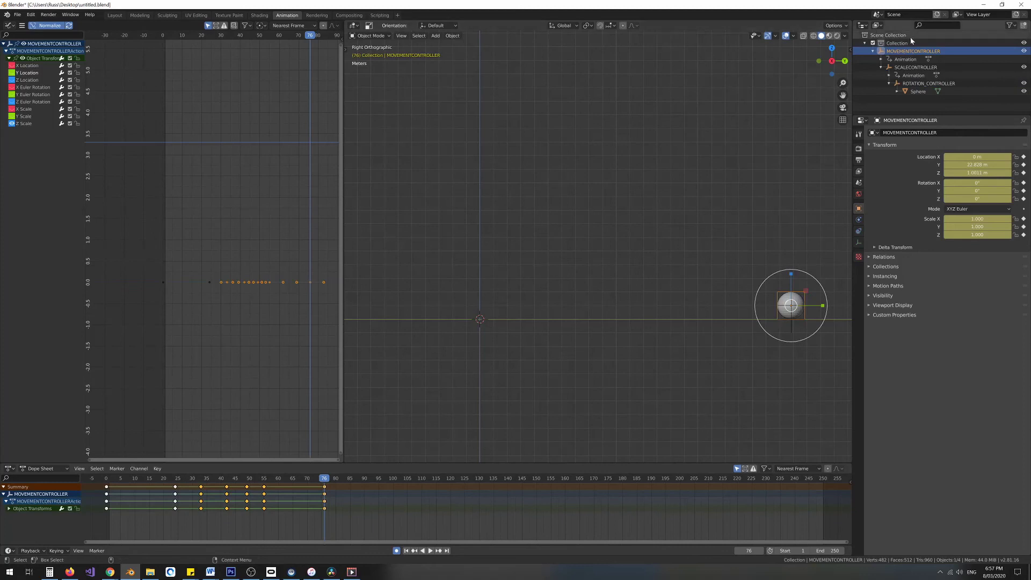
Rotate the rotation controller about the X axis to about -609° at frame 76, keying the ball's final roll.
left_click(917, 84)
right_click(712, 284)
left_click(666, 201)
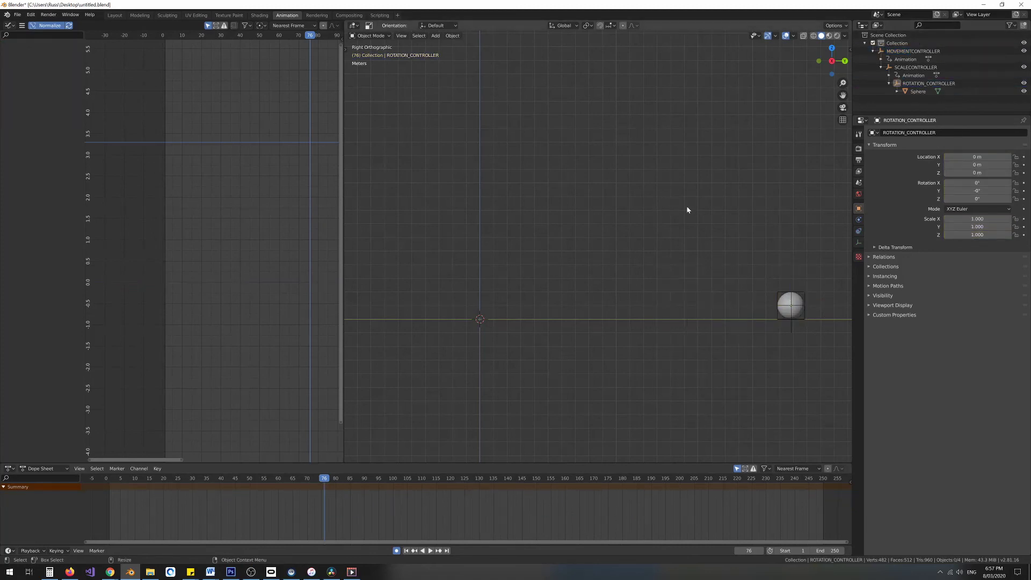
left_click(797, 297)
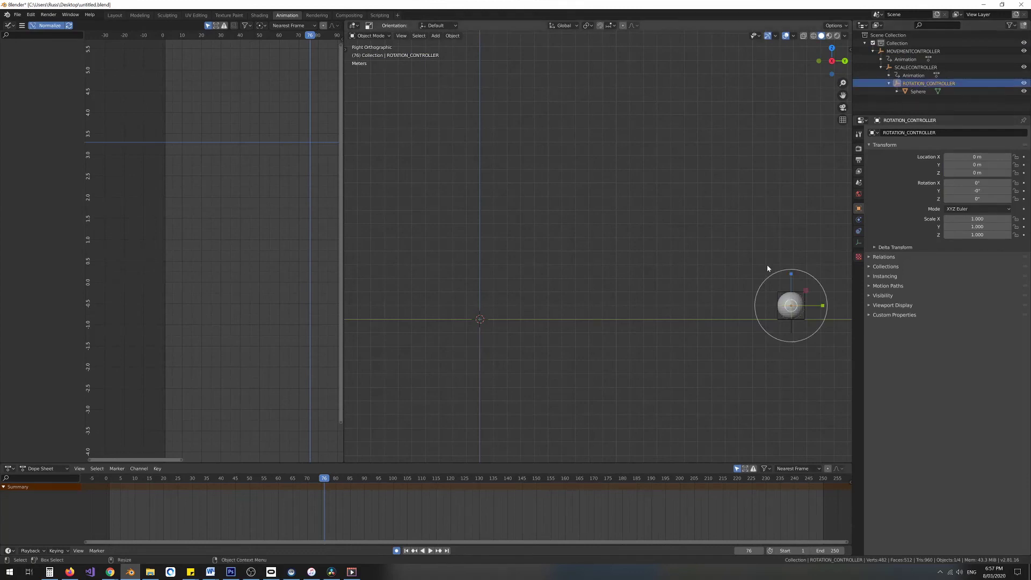
left_click_drag(772, 279, 809, 281)
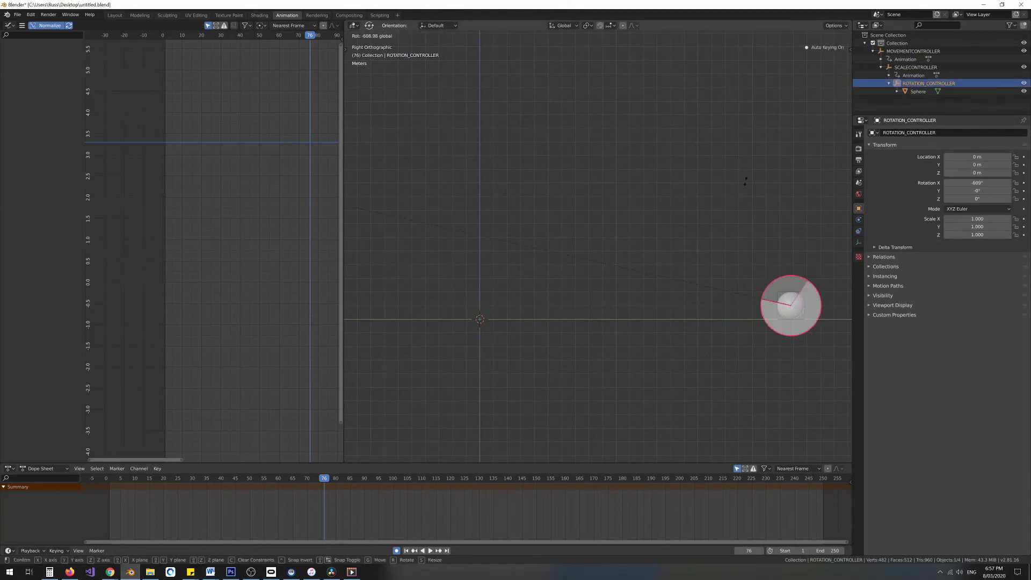
left_click_drag(741, 182, 742, 184)
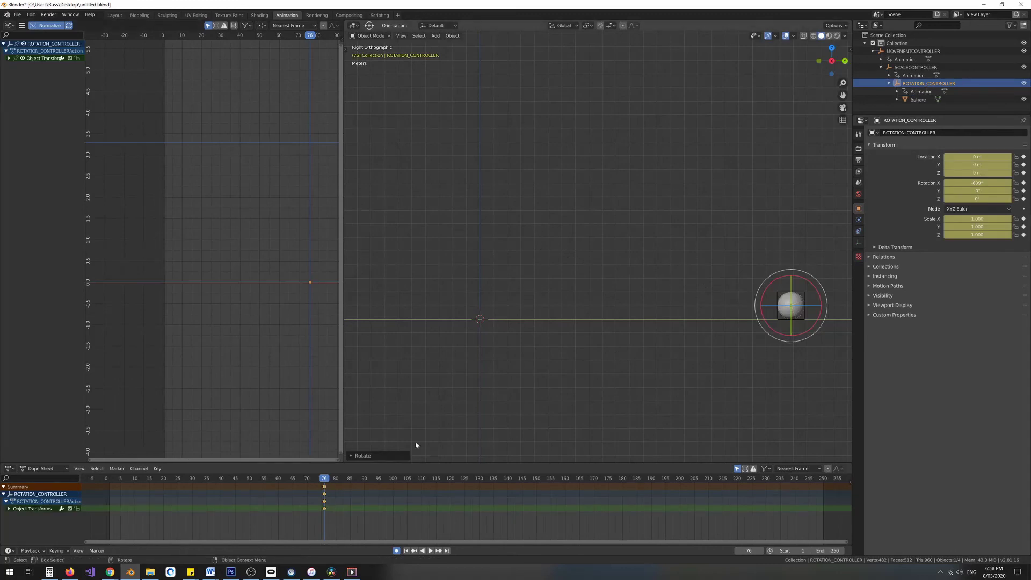
Set the rotation controller's X rotation to 0° at frame 0, keying the start of the roll.
key("space")
left_click_drag(127, 479, 107, 483)
key("space")
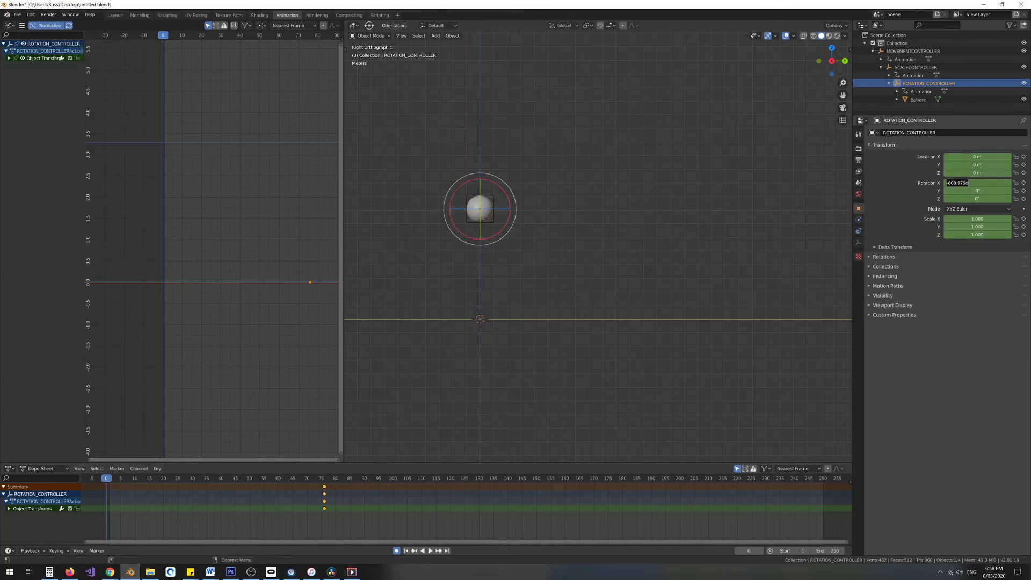
type("0")
key("Return")
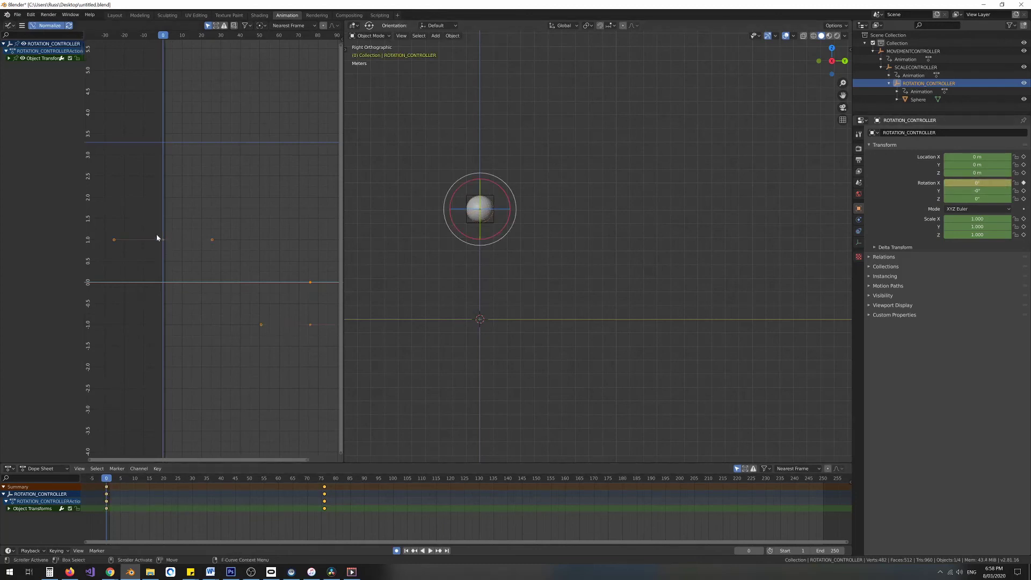
Change the interpolation of the rotation controller's keyframes at frames 0 and 76 to Linear.
left_click_drag(150, 219, 308, 333)
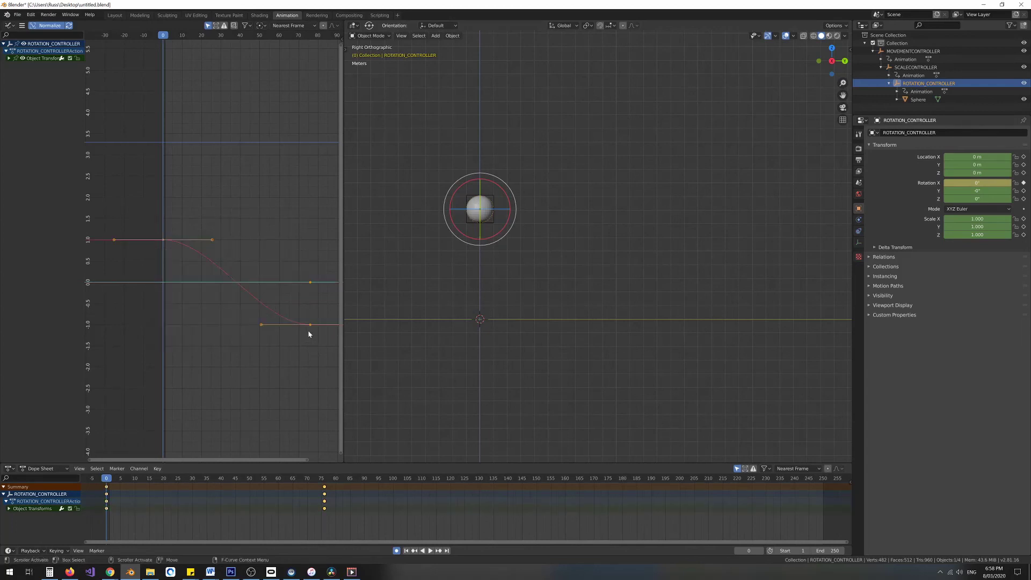
right_click(309, 327)
mouse_move(310, 326)
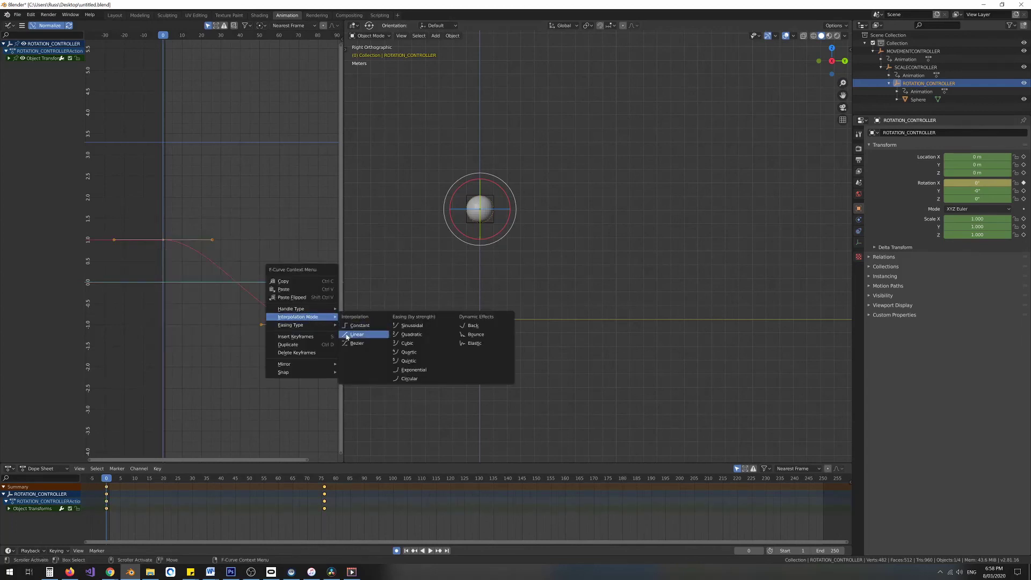
left_click(346, 335)
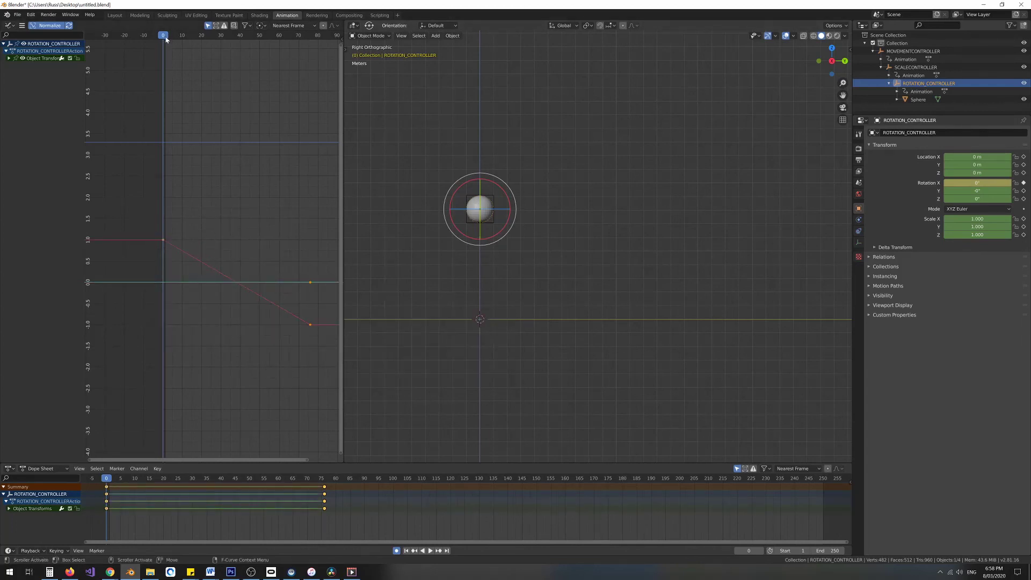
Play and scrub the animation from the start in the side view to check the ball's roll against its bounces.
key("space")
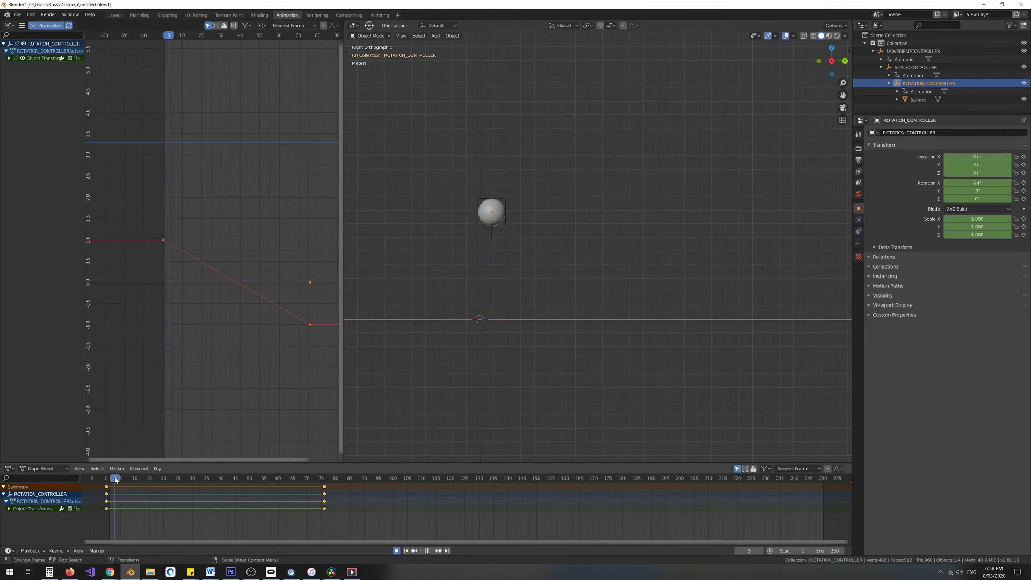
mouse_move(123, 482)
left_mouse_down()
mouse_move(248, 482)
mouse_move(106, 492)
left_mouse_up()
scroll(532, 329, "up", 3)
scroll(534, 253, "down", 4)
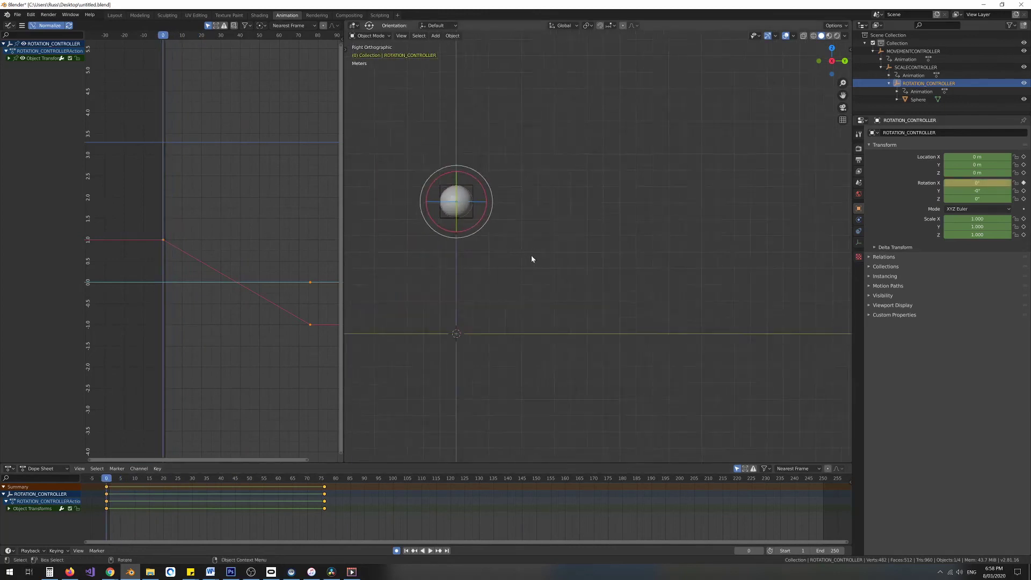
left_click(601, 228)
key("space")
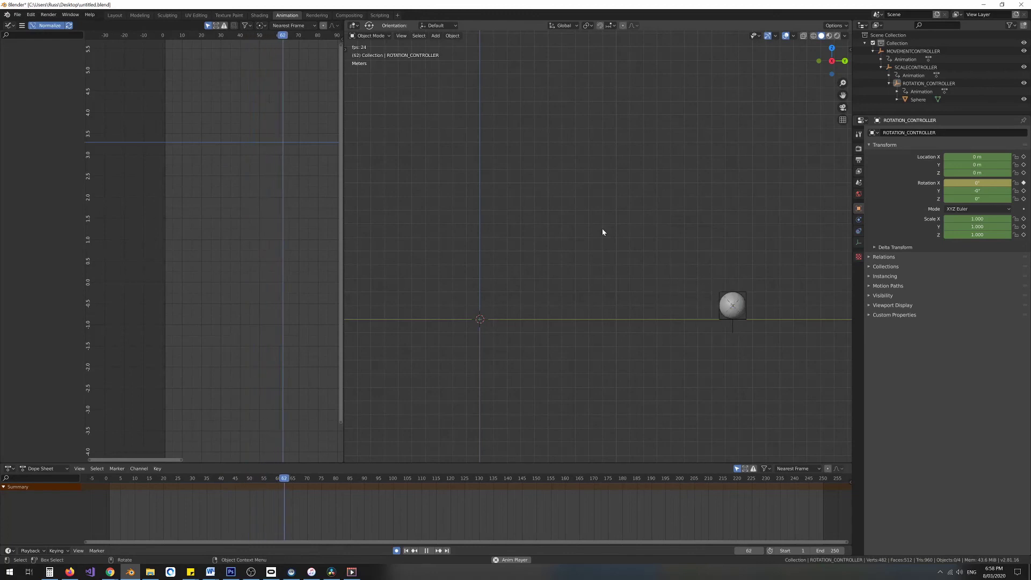
left_click_drag(236, 478, 138, 478)
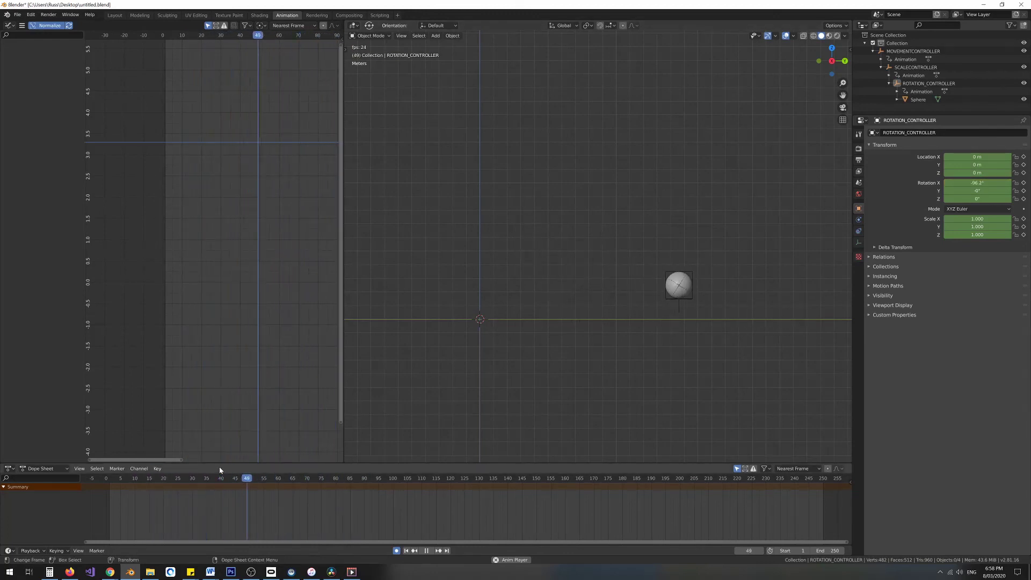
left_click_drag(205, 478, 100, 488)
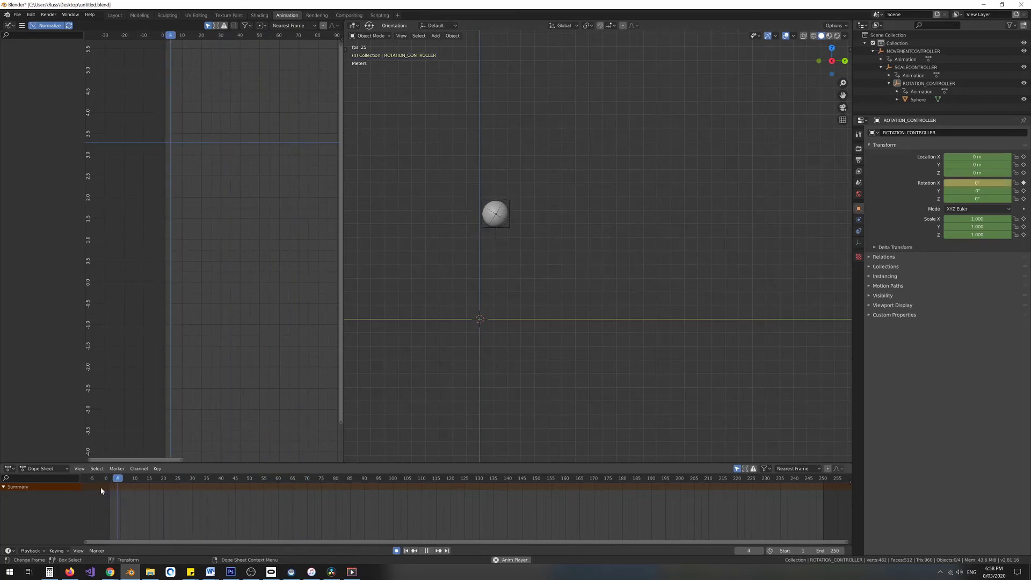
key("space")
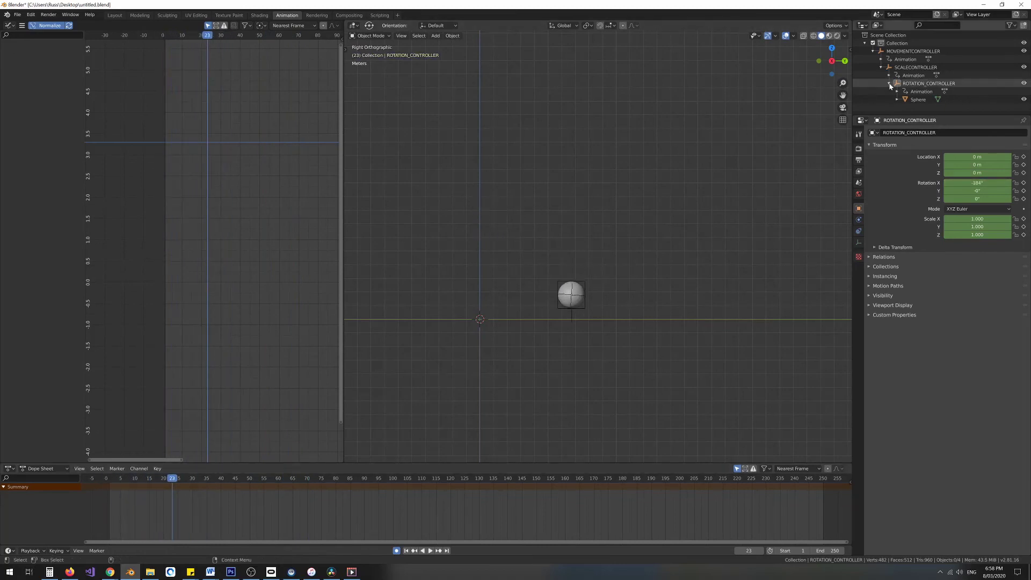
Select the movement, scale and rotation controllers together and examine their combined curves in the graph.
left_click(911, 51)
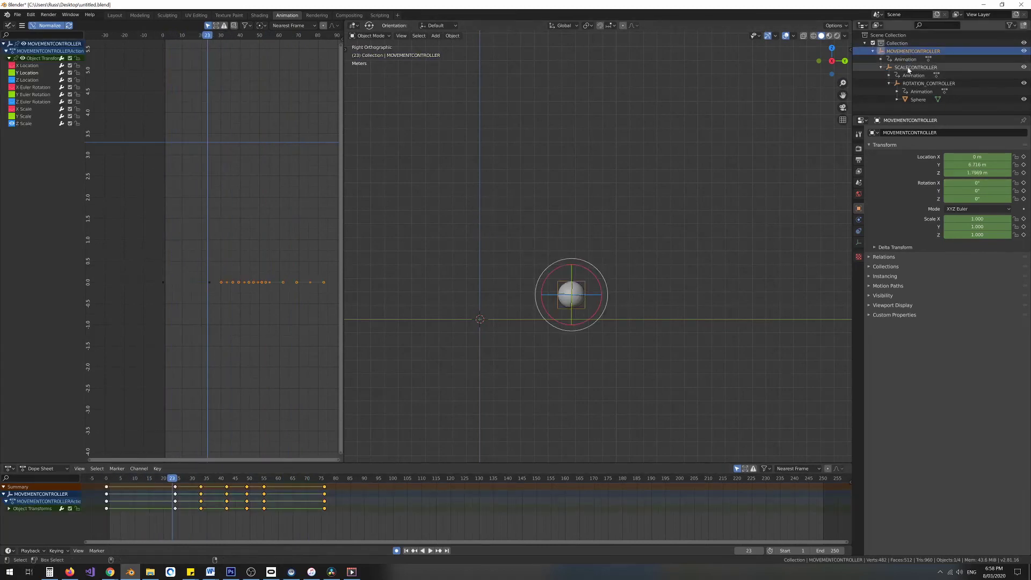
left_click(911, 67, "ctrl")
left_click(925, 83, "ctrl")
scroll(179, 285, "up", 1)
scroll(202, 288, "up", 3)
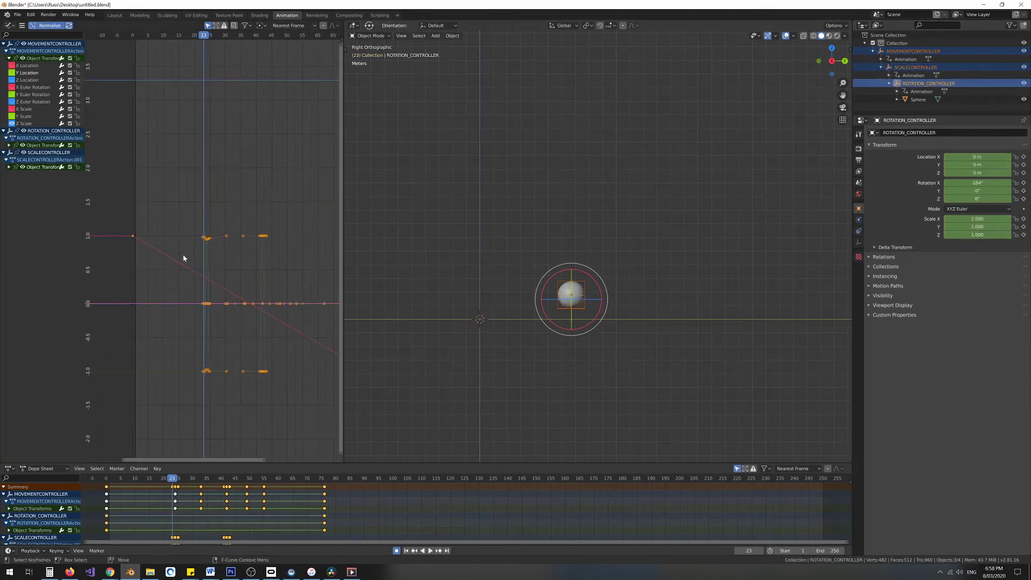
scroll(183, 258, "down", 1)
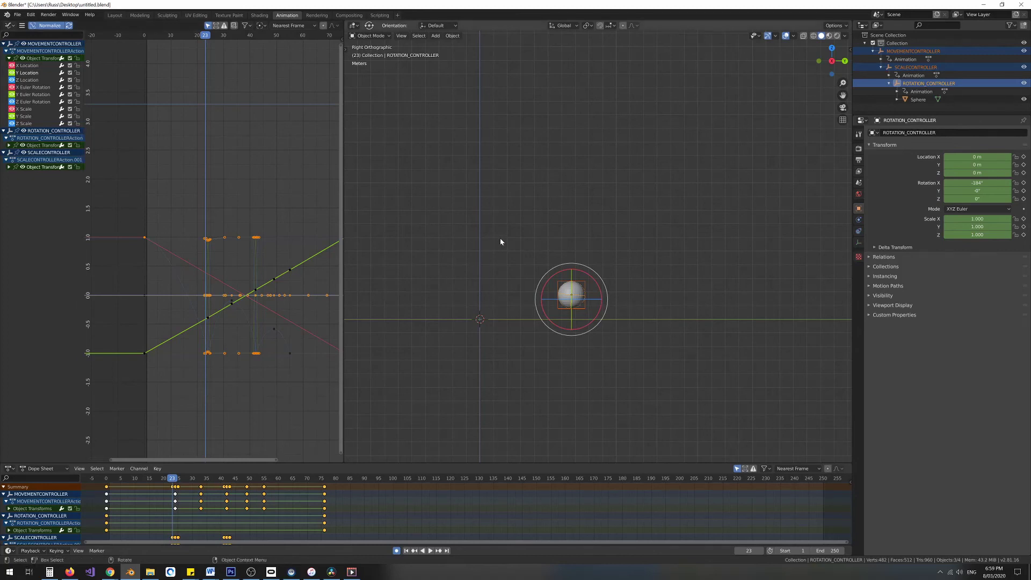
Select all three controllers and the sphere together in an angled perspective view of the ball.
scroll(542, 238, "down", 2)
middle_click_drag(608, 223, 528, 329)
left_click(565, 270)
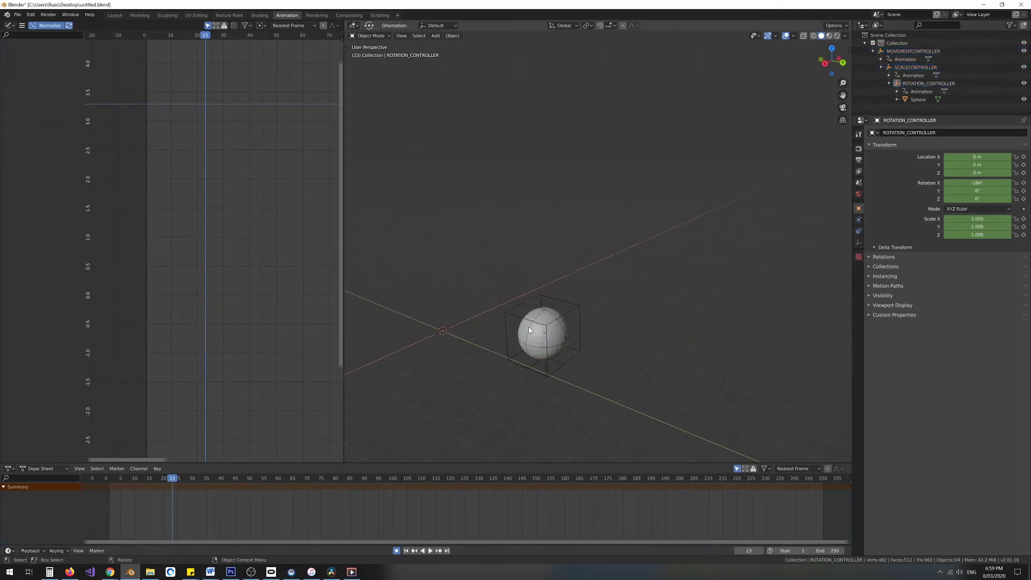
left_click(534, 324)
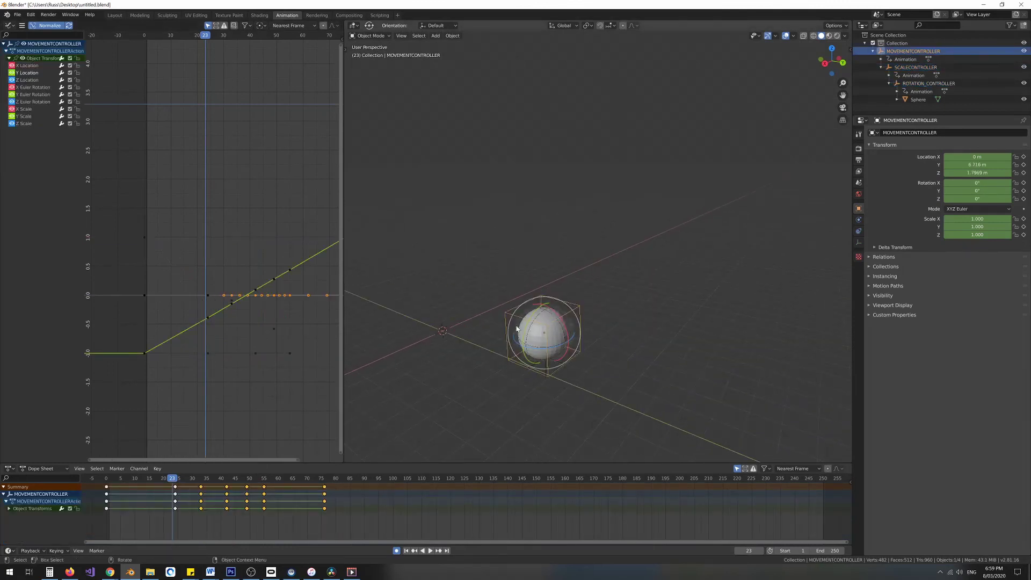
left_click_drag(480, 246, 599, 410)
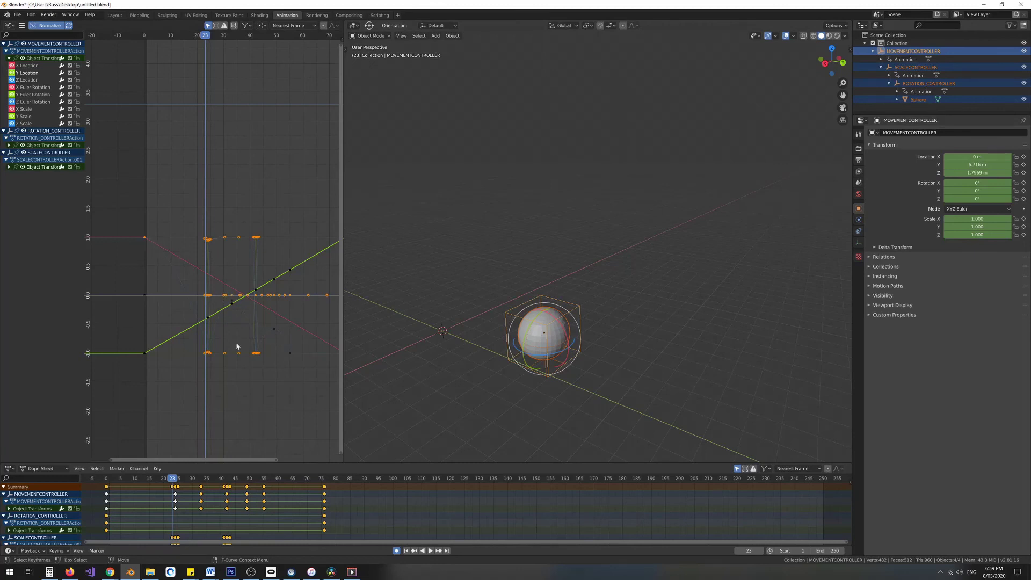
middle_click_drag(430, 281, 499, 291)
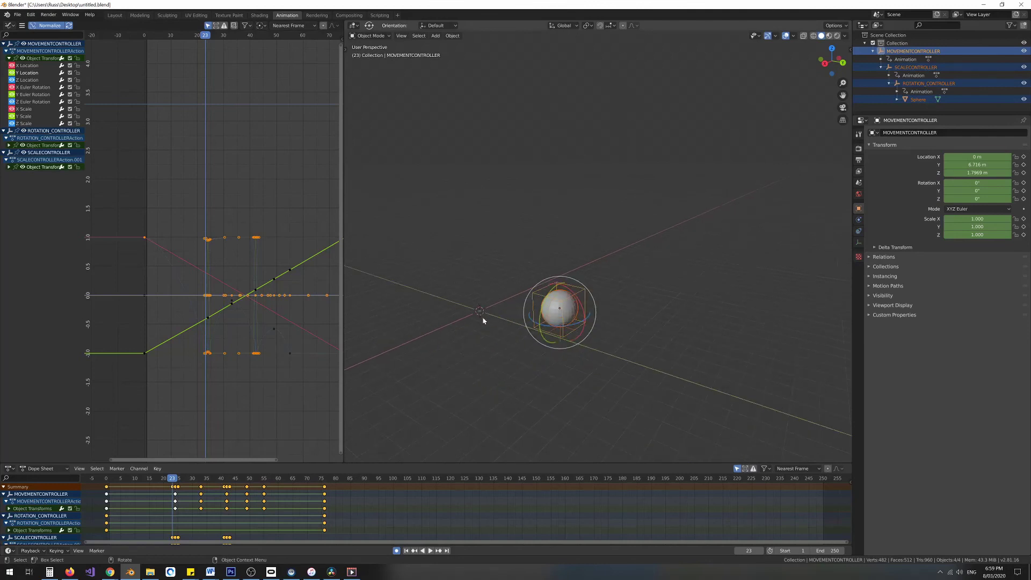
Play the full animation in perspective and scrub back to the second ground contact at frame 42 to review the squash.
left_click_drag(173, 482, 123, 482)
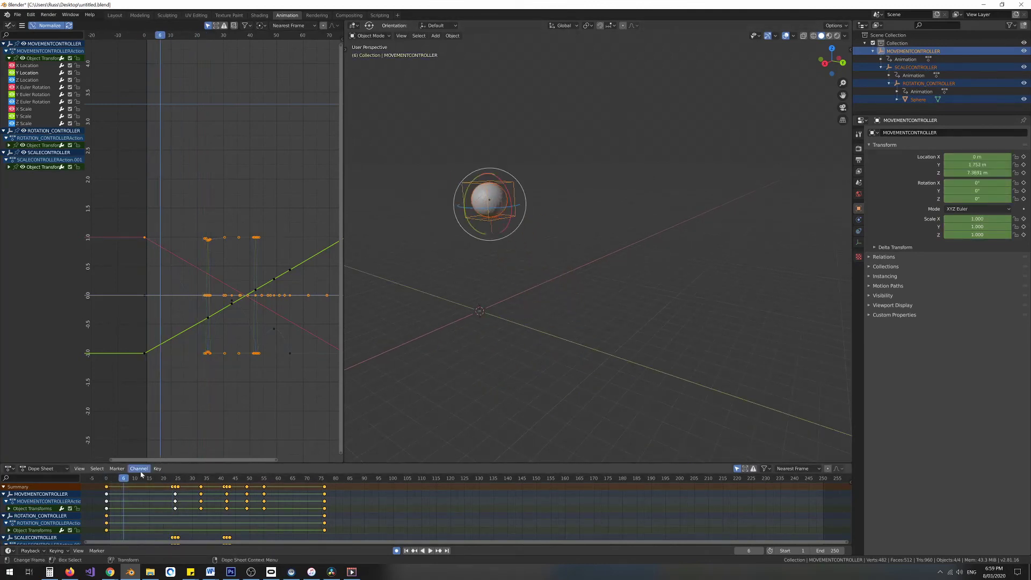
key("space")
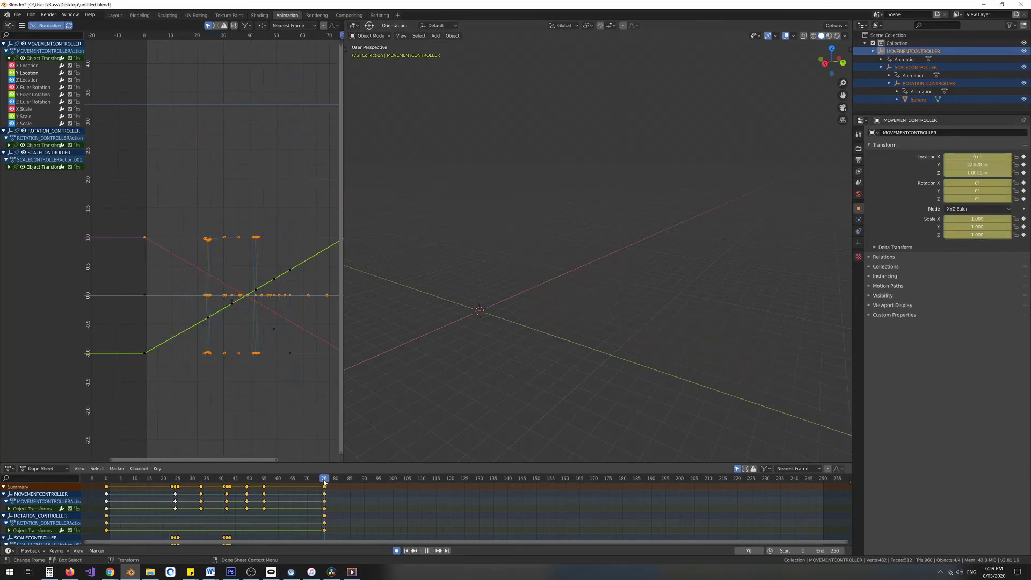
left_click_drag(269, 484, 107, 478)
key("space")
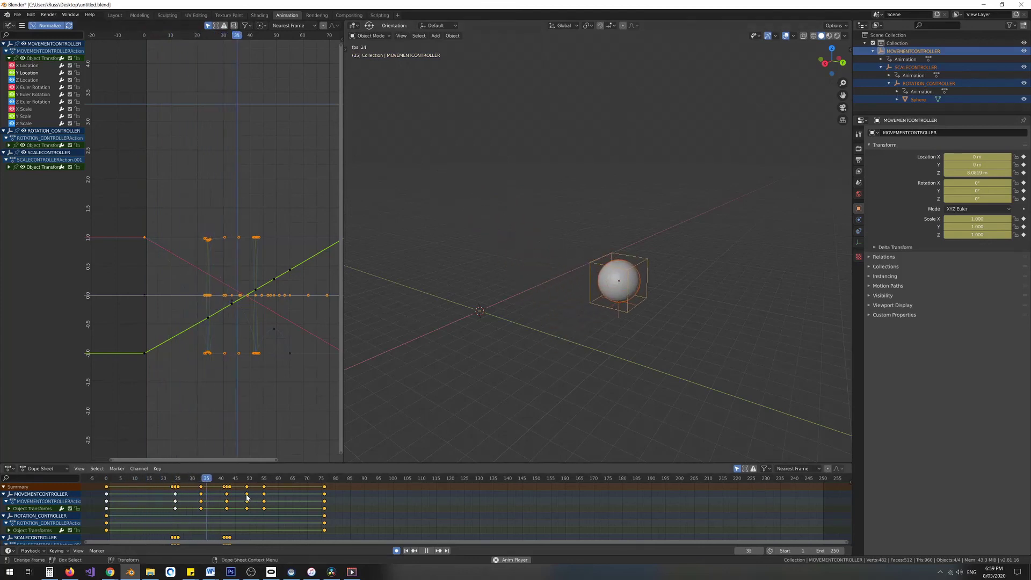
key("space")
key("space")
left_click_drag(309, 479, 228, 487)
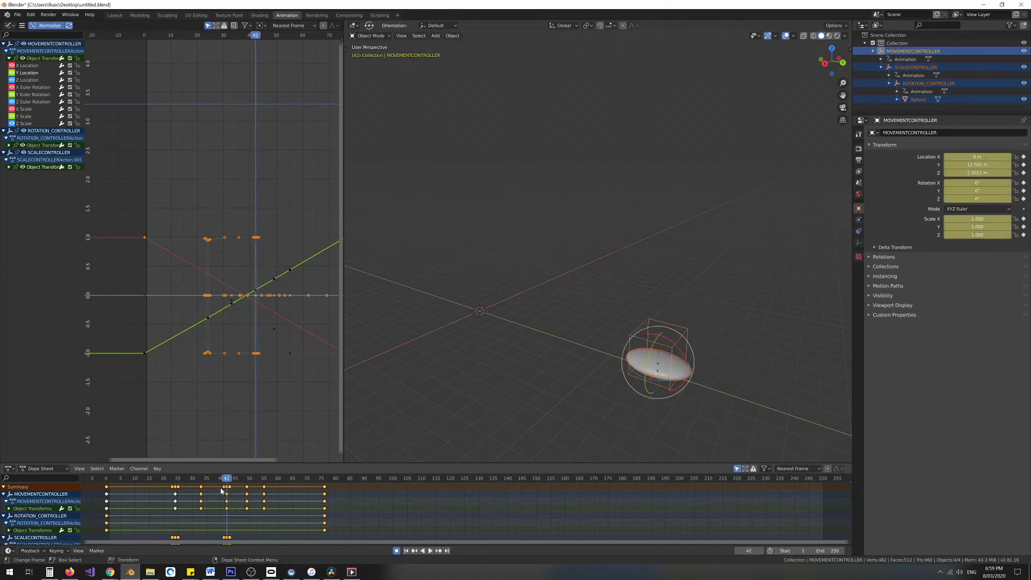